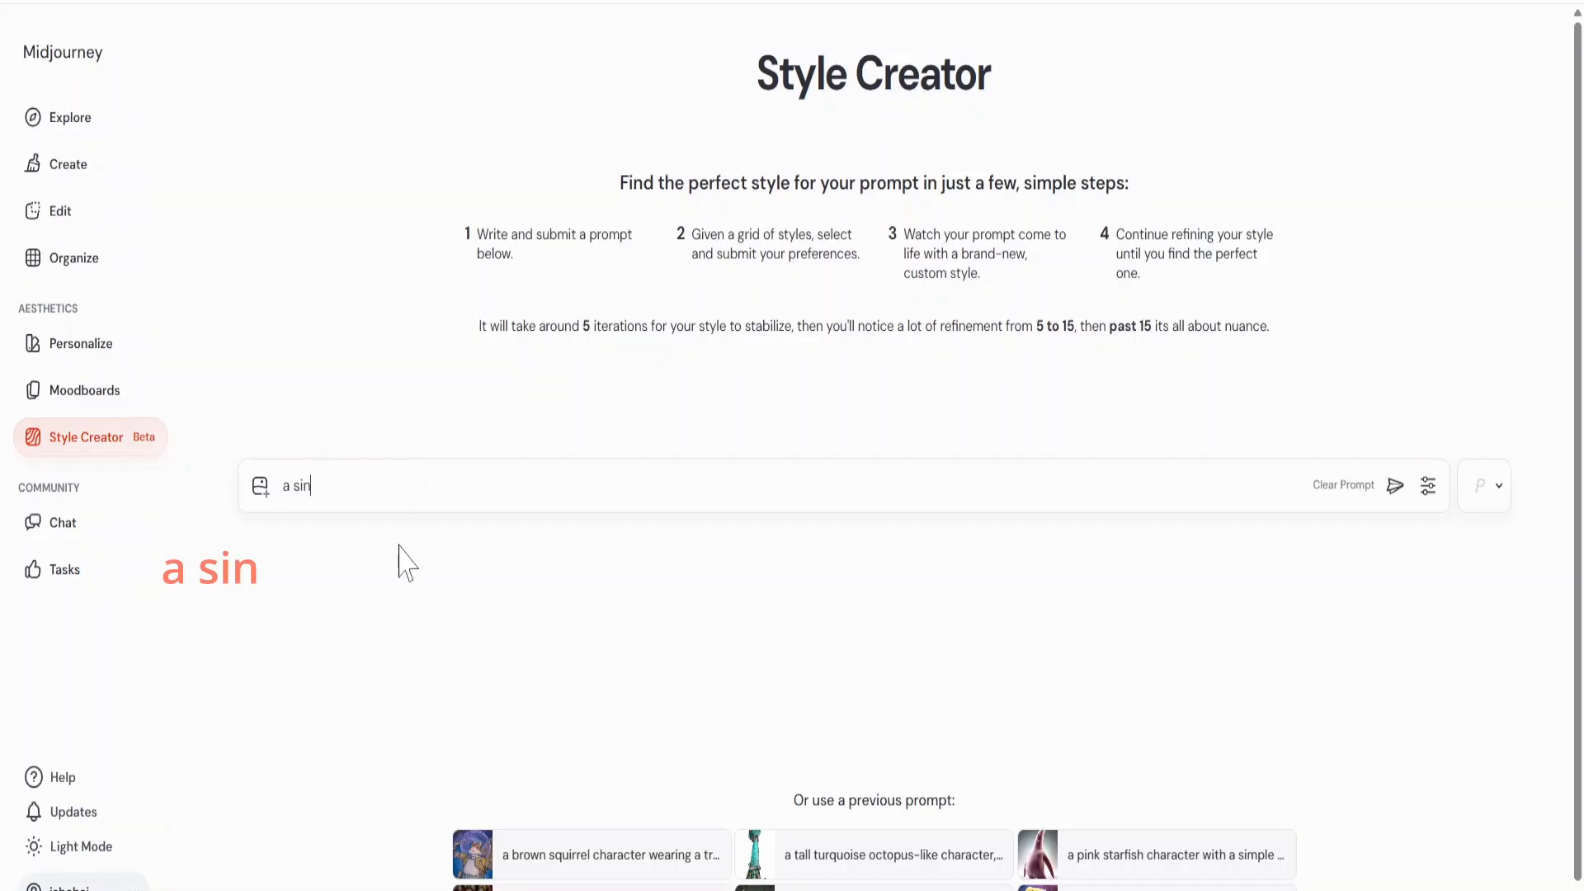
Enter the prompt "a single human figure standing inside a hollow enclosed space, walls surrounding the figure, no action, centered composition".
{"action": "type", "text": "standi"}
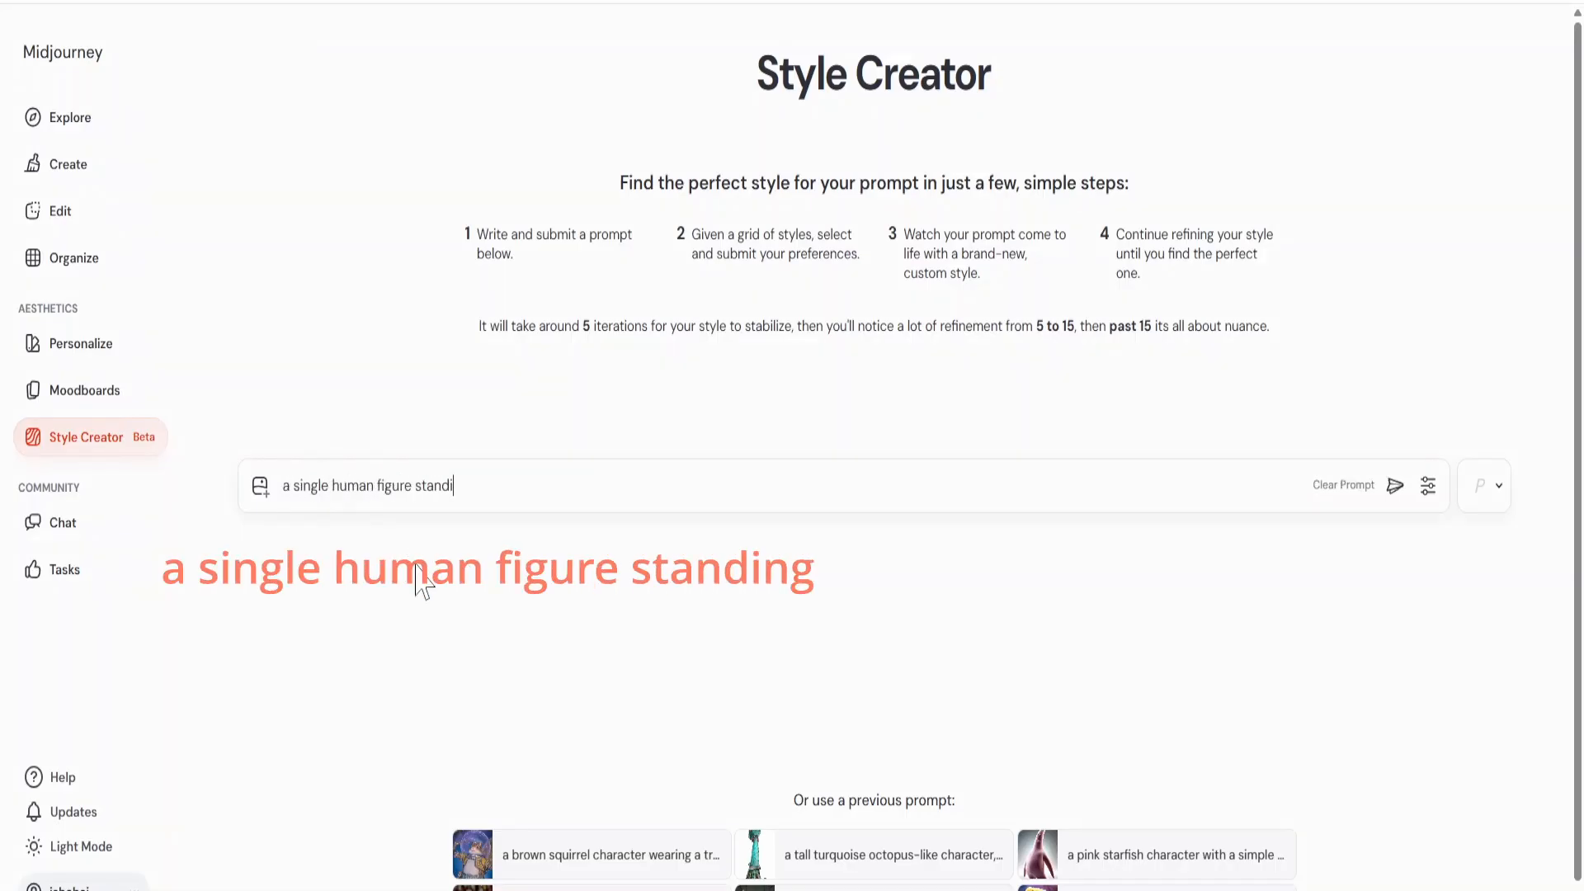
{"action": "type", "text": "ng inside a hollow enclo"}
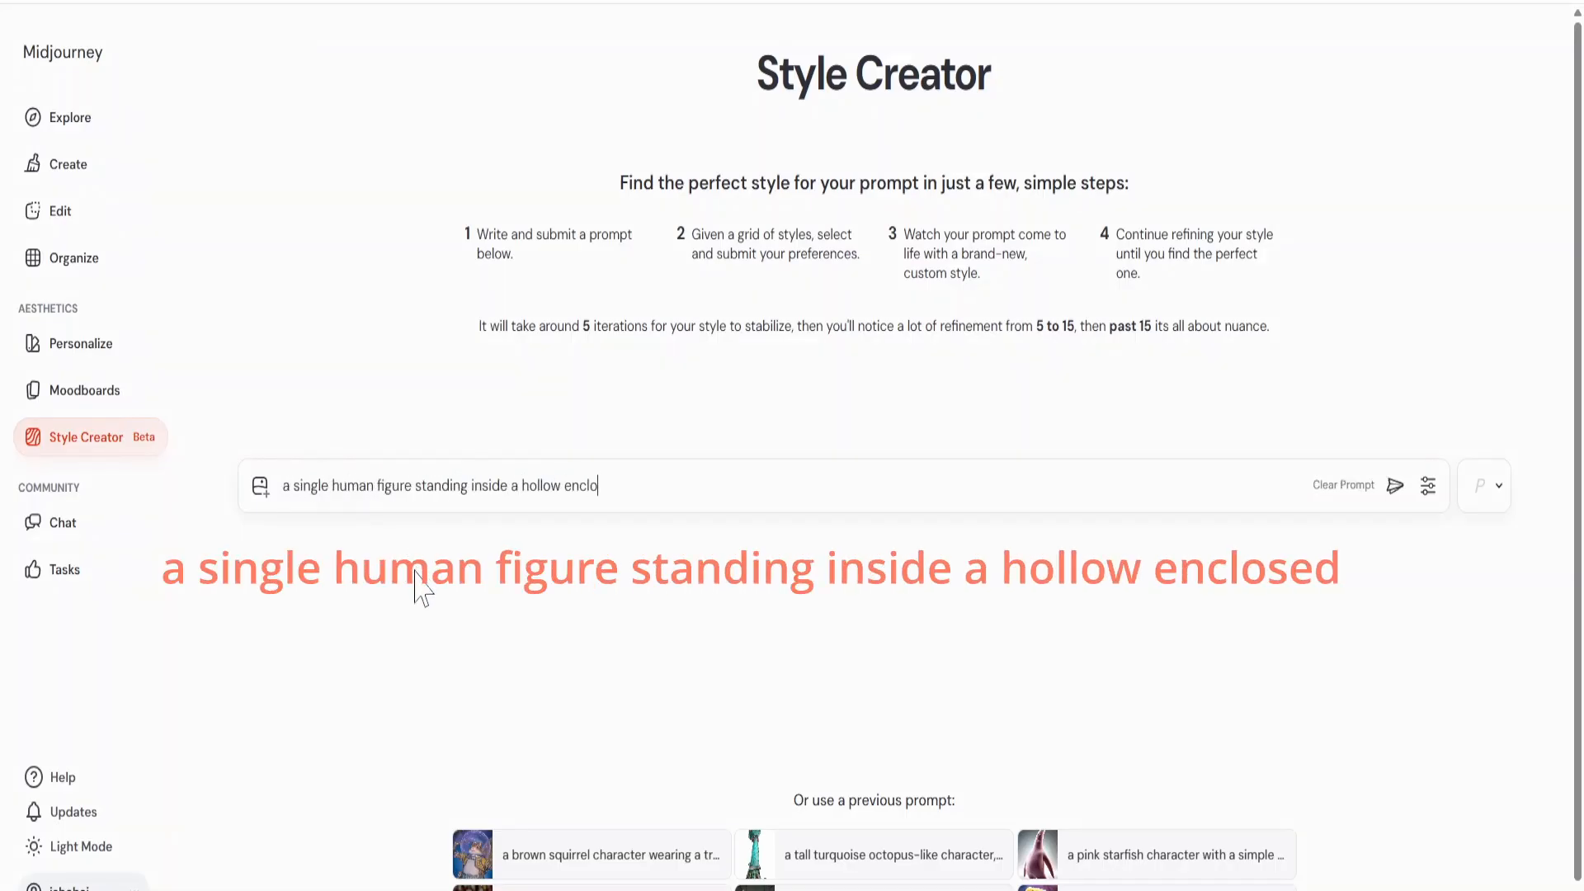
{"action": "type", "text": "sed space, walls surrou"}
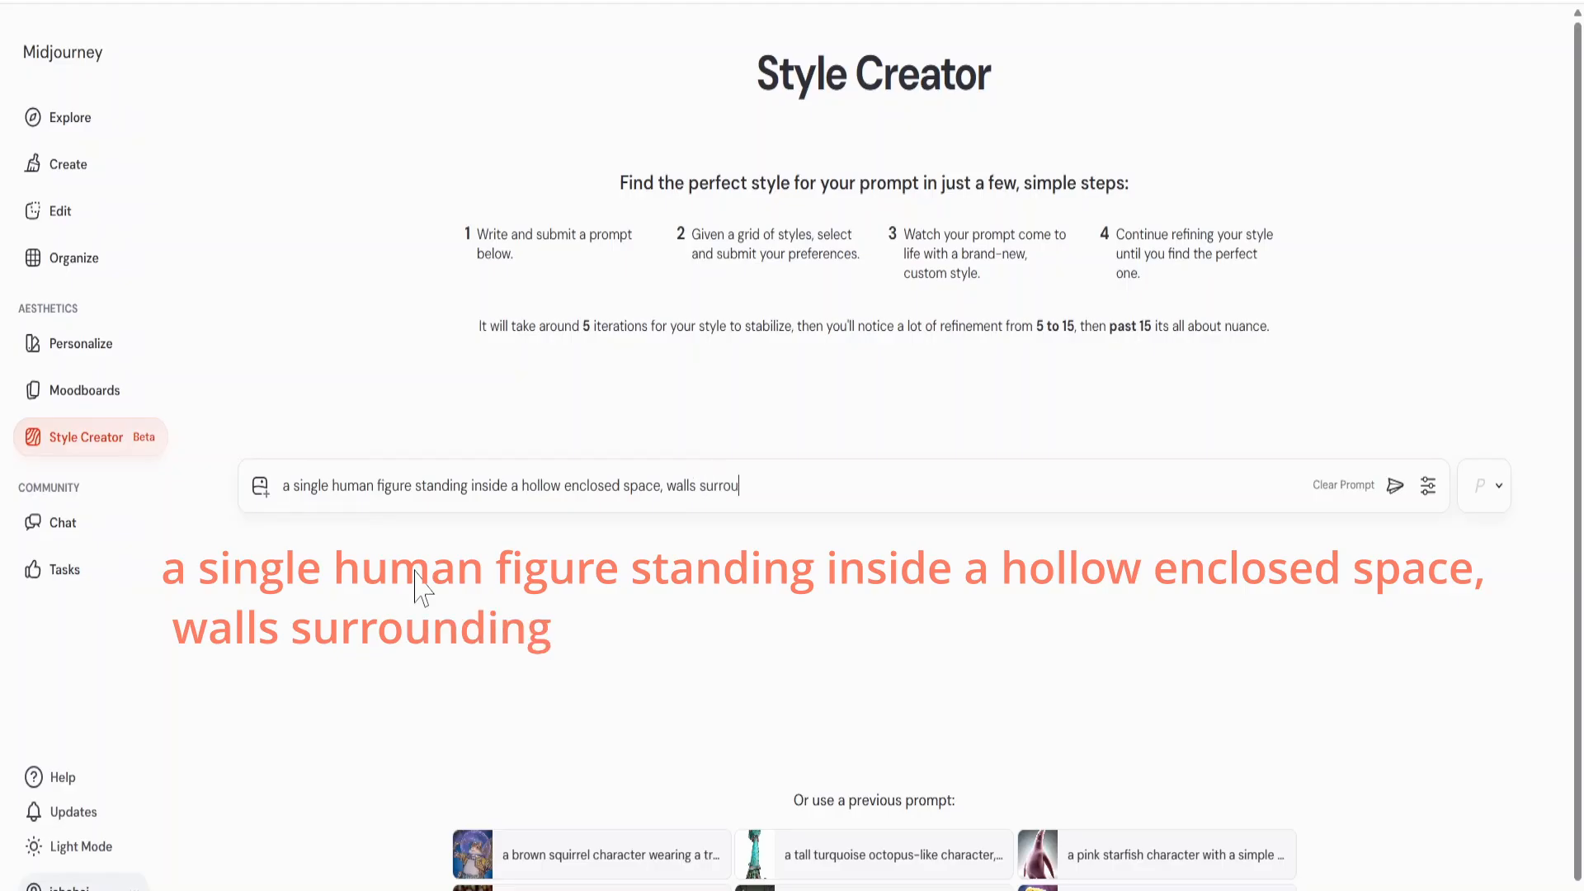
{"action": "type", "text": "nding the figure, no ac"}
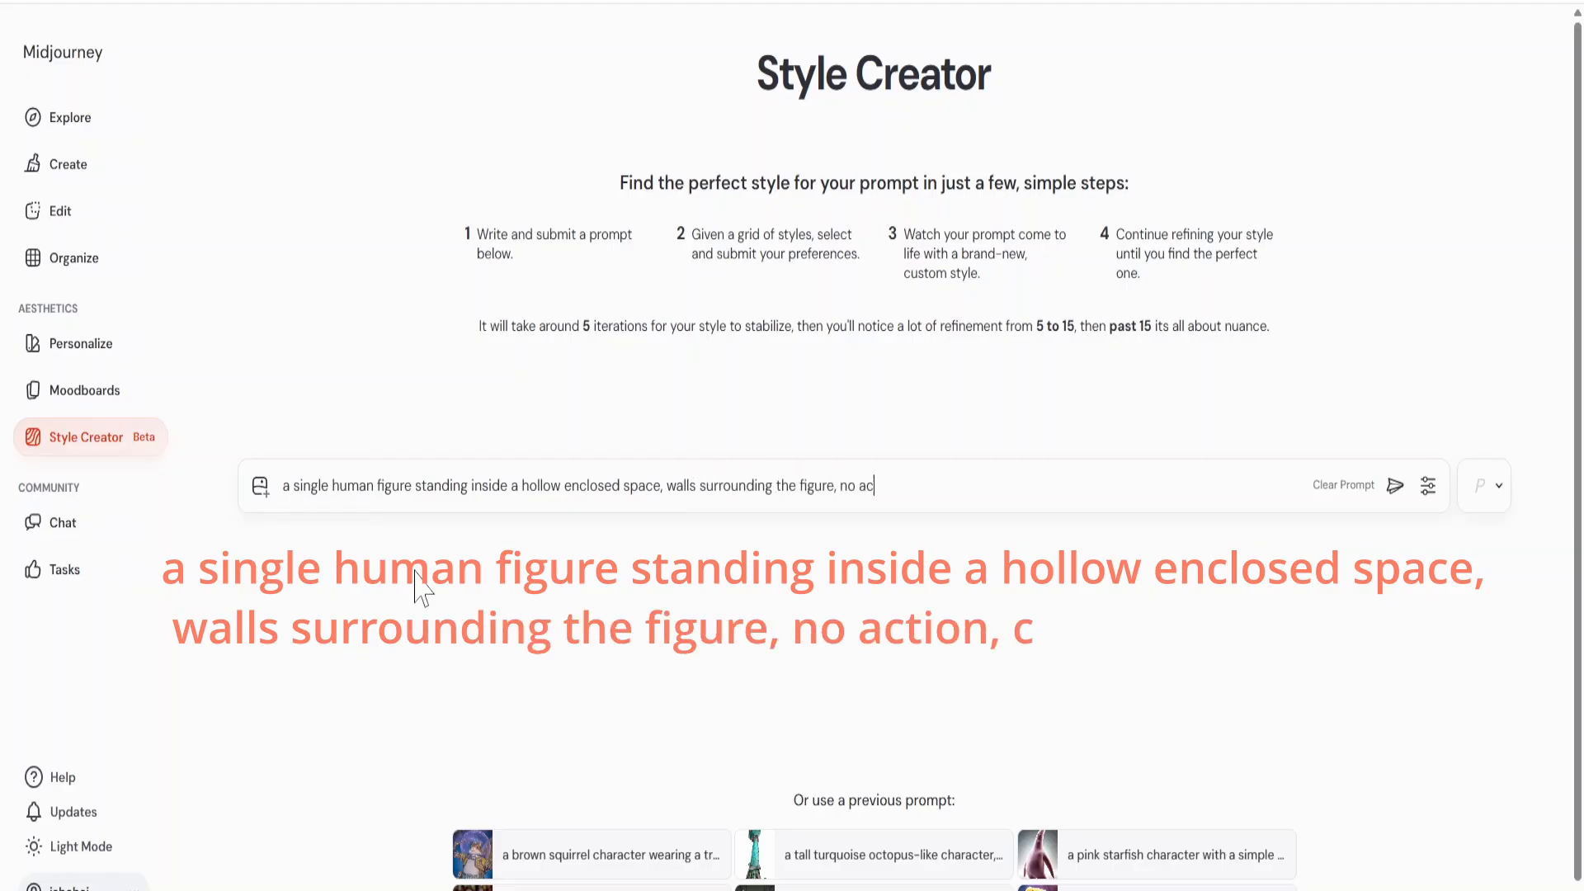
{"action": "type", "text": "tion, centered composition"}
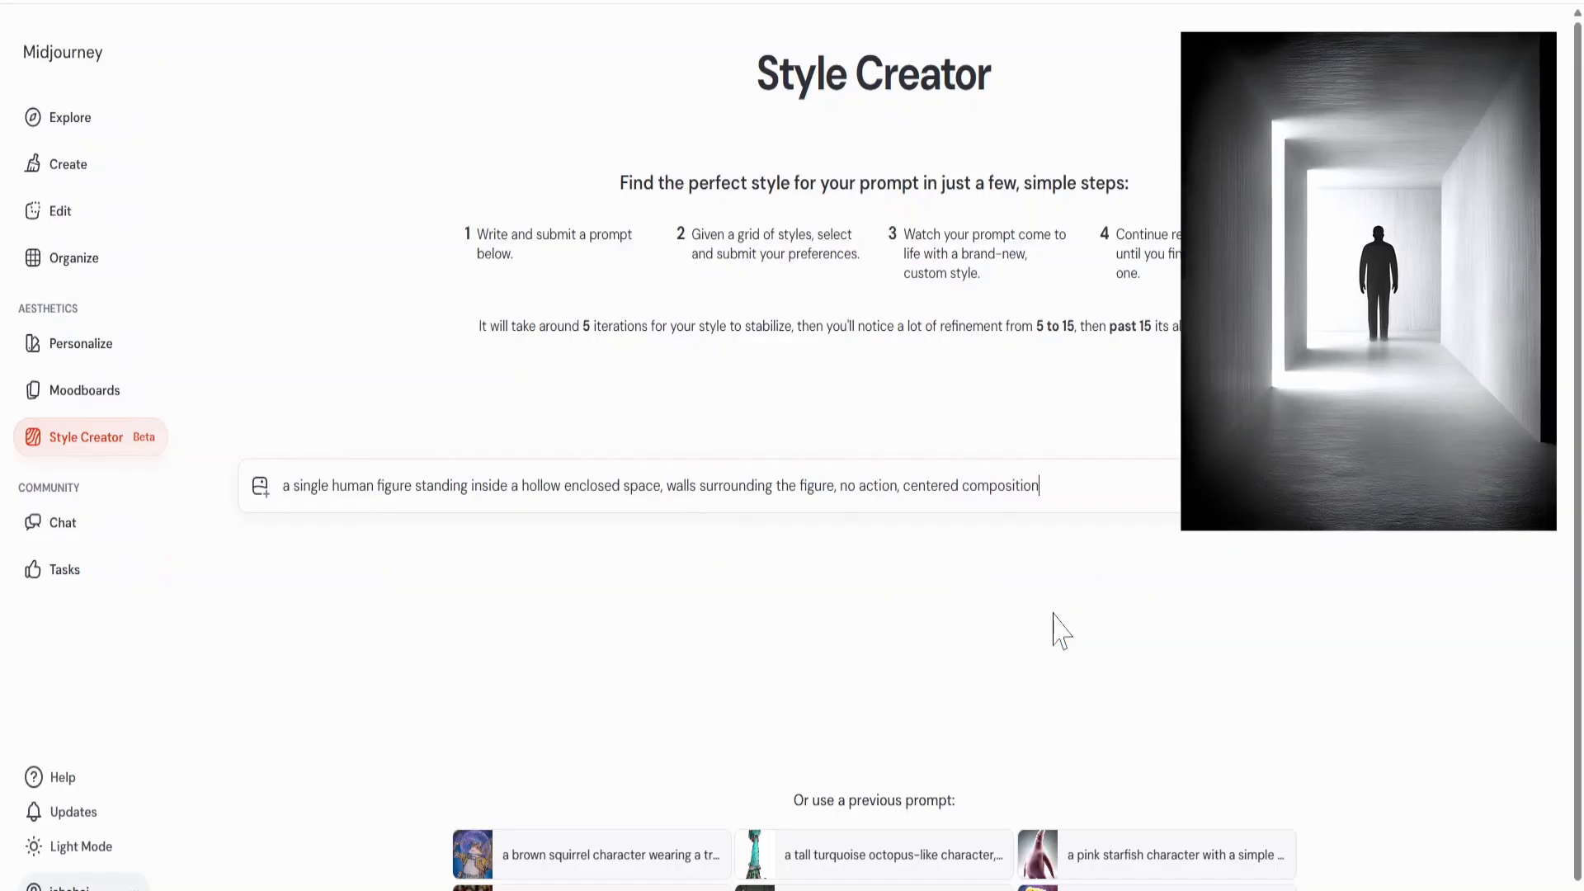
Submit the prompt to start a style session and postpone the personalization offer.
{"action": "left_click", "coordinate": [1428, 487]}
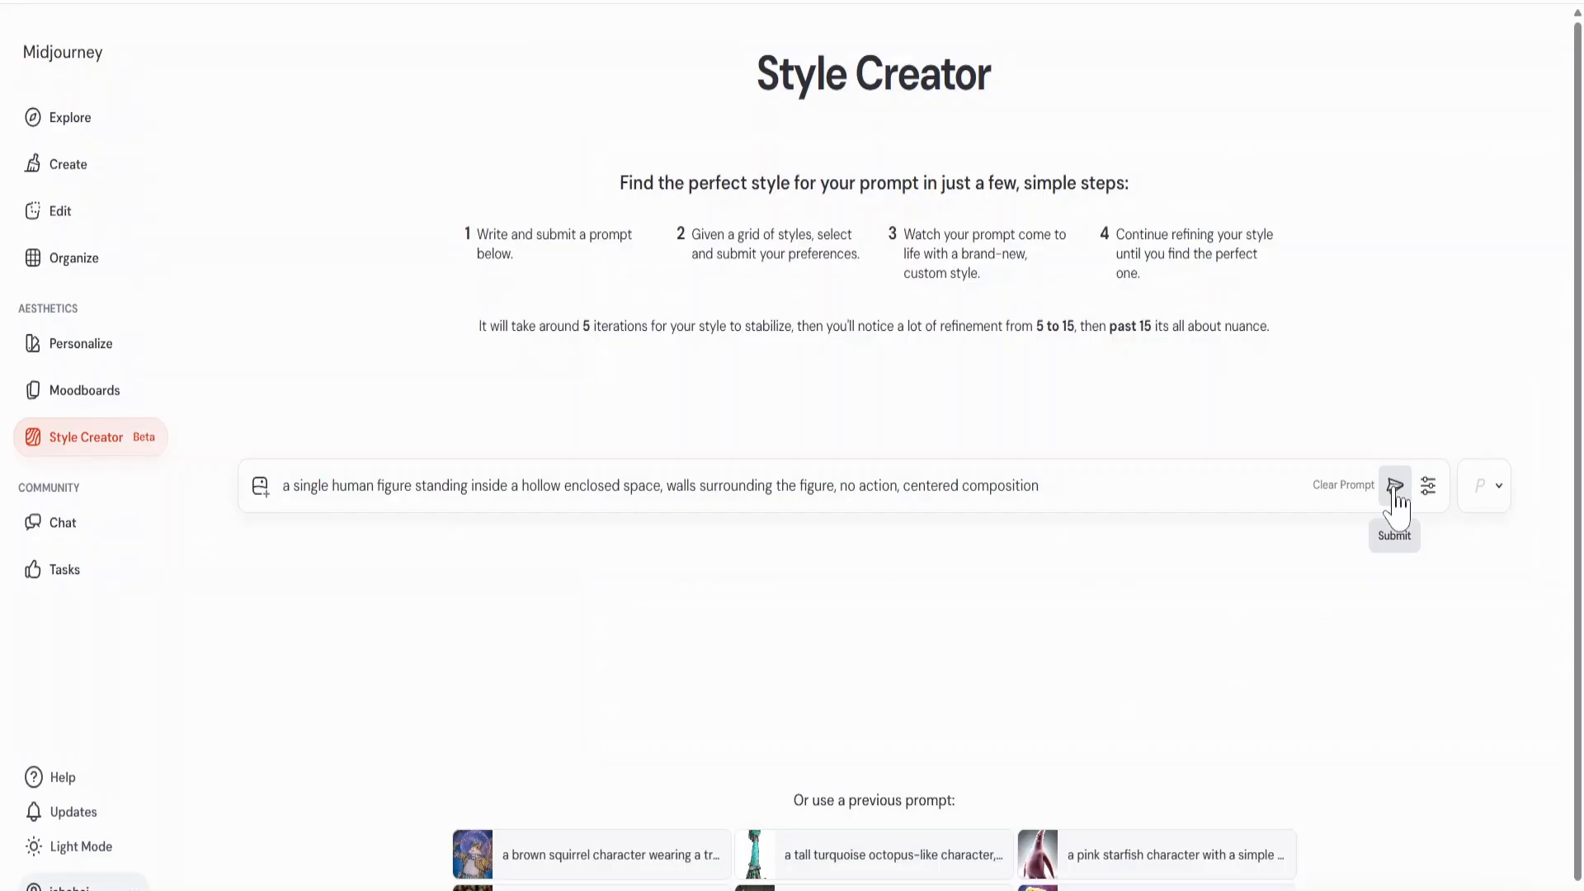
{"action": "left_click", "coordinate": [1394, 491]}
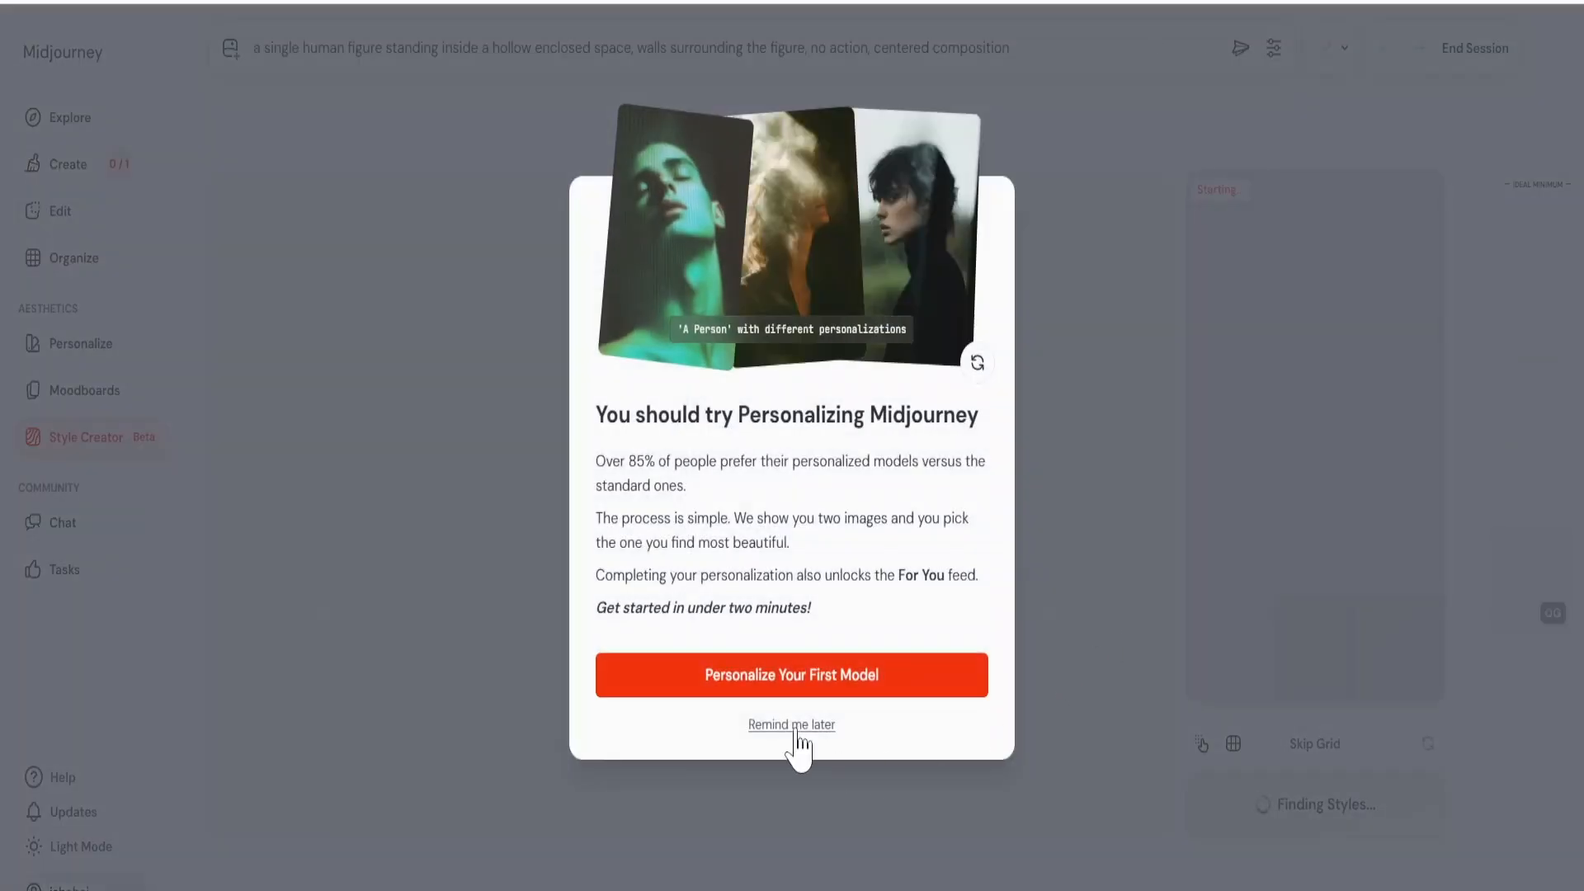
{"action": "left_click", "coordinate": [797, 727]}
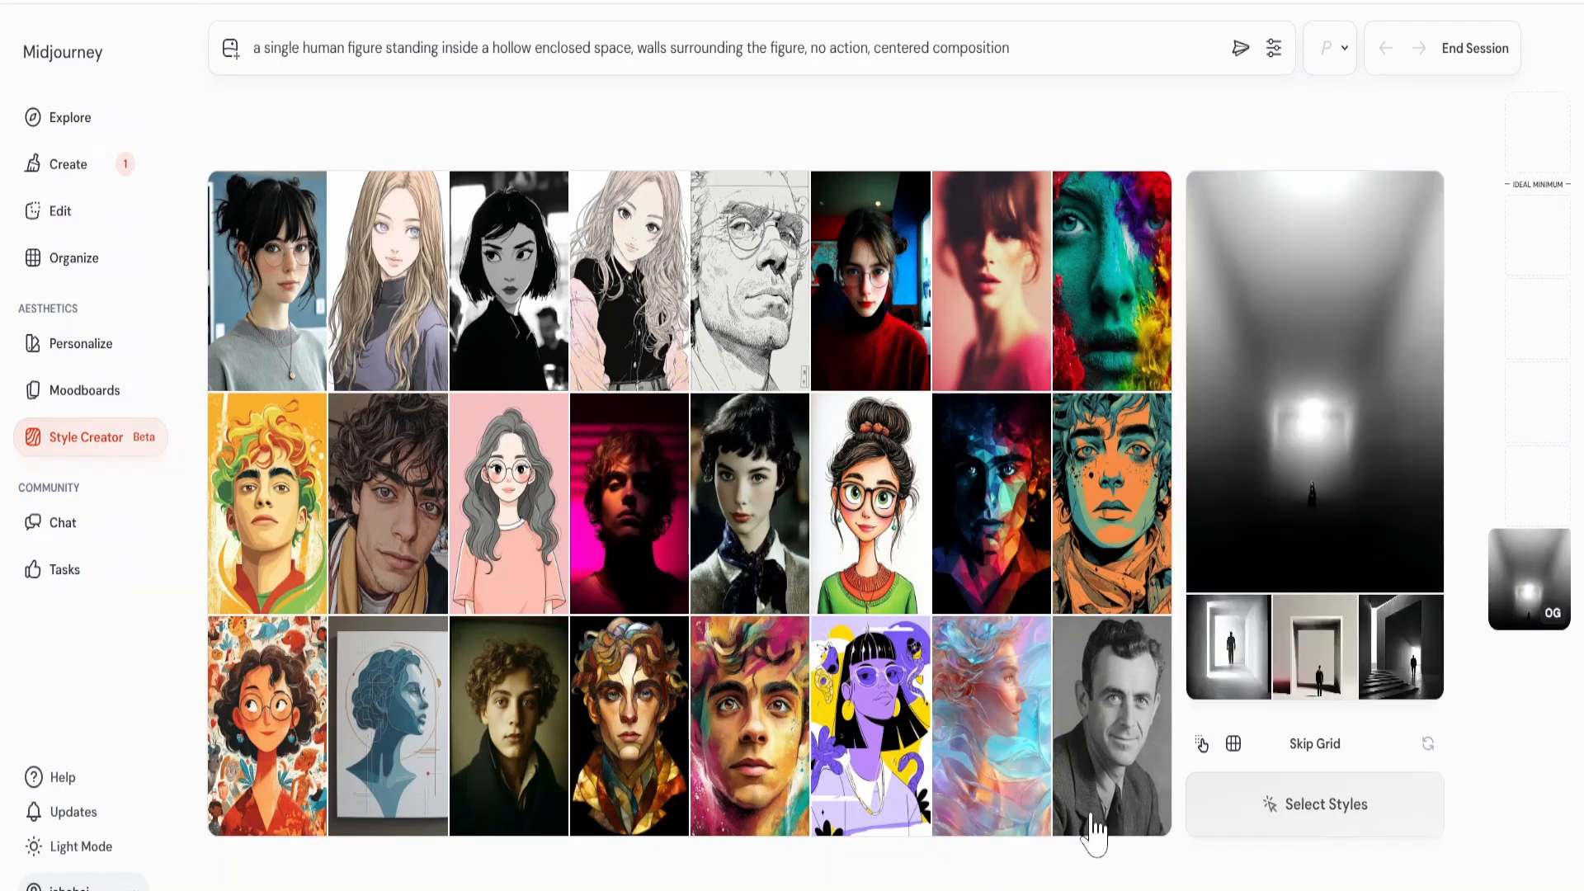
Select seven vivid portraits, including the teal paint face, dark polygonal face, iridescent profile, orange-teal comic face and blurred red portrait, and refine the style.
{"action": "mouse_move", "coordinate": [1236, 654]}
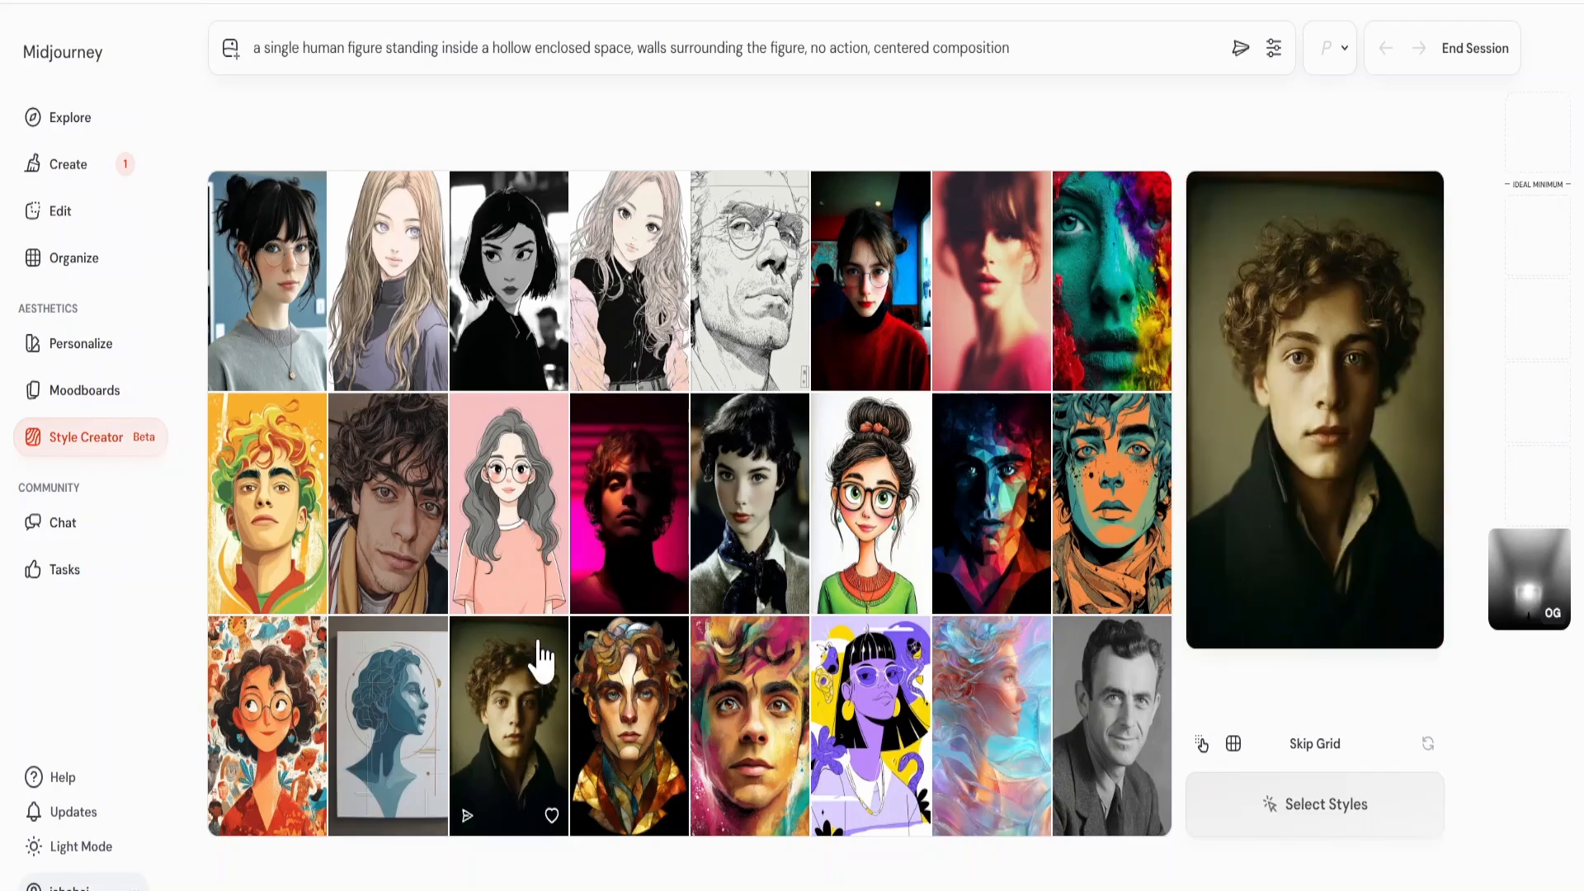
{"action": "left_click", "coordinate": [1120, 307]}
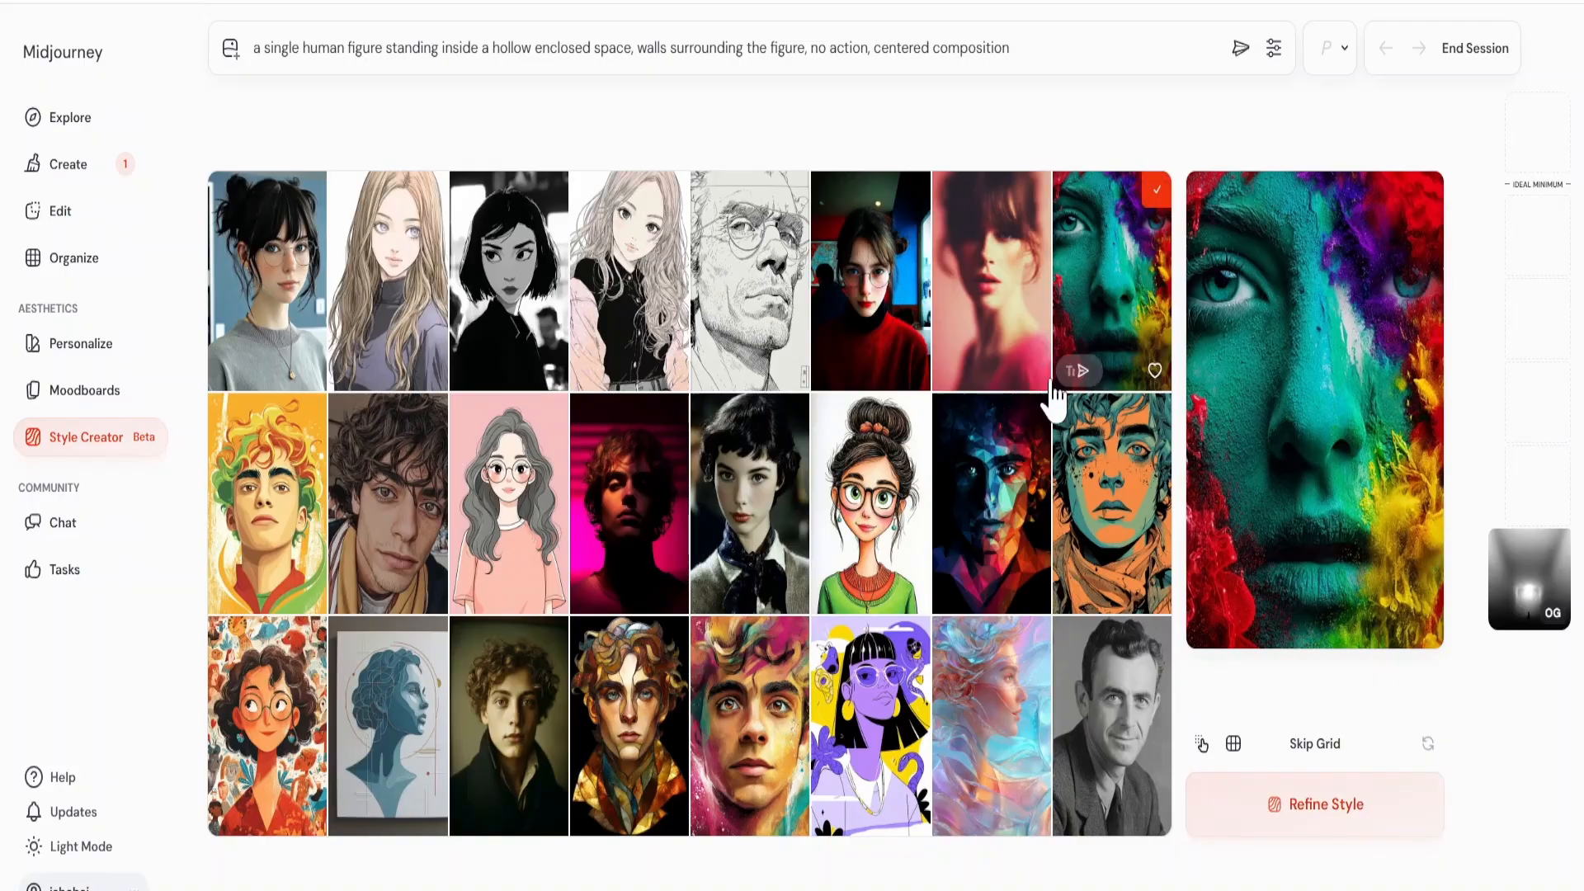
{"action": "left_click", "coordinate": [1001, 472]}
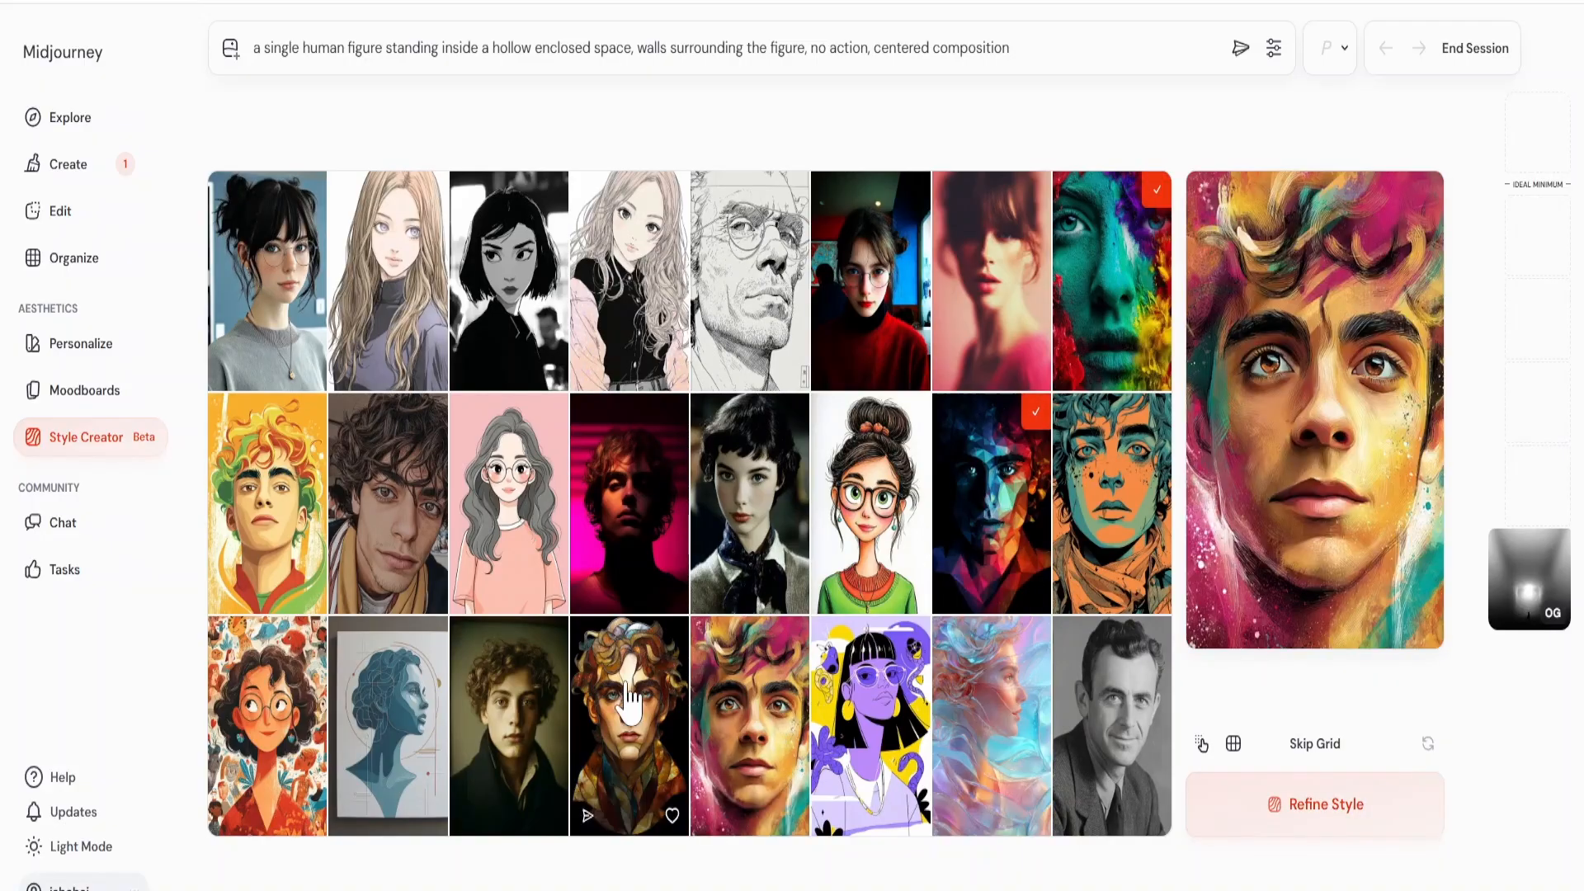
{"action": "left_click", "coordinate": [676, 719]}
{"action": "left_click", "coordinate": [755, 733]}
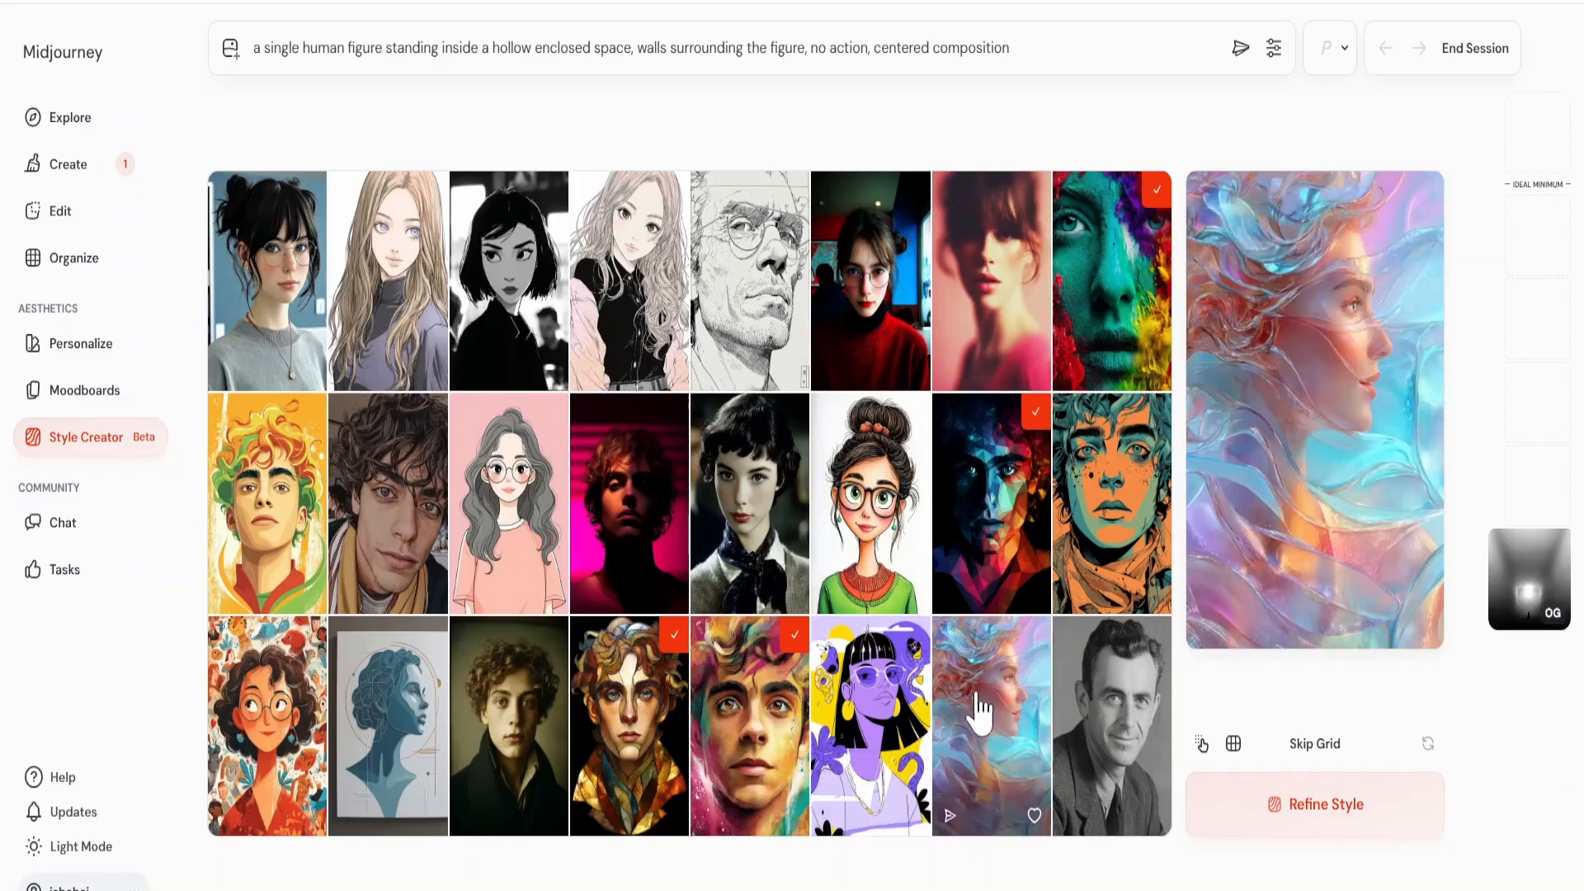
{"action": "left_click", "coordinate": [1005, 710]}
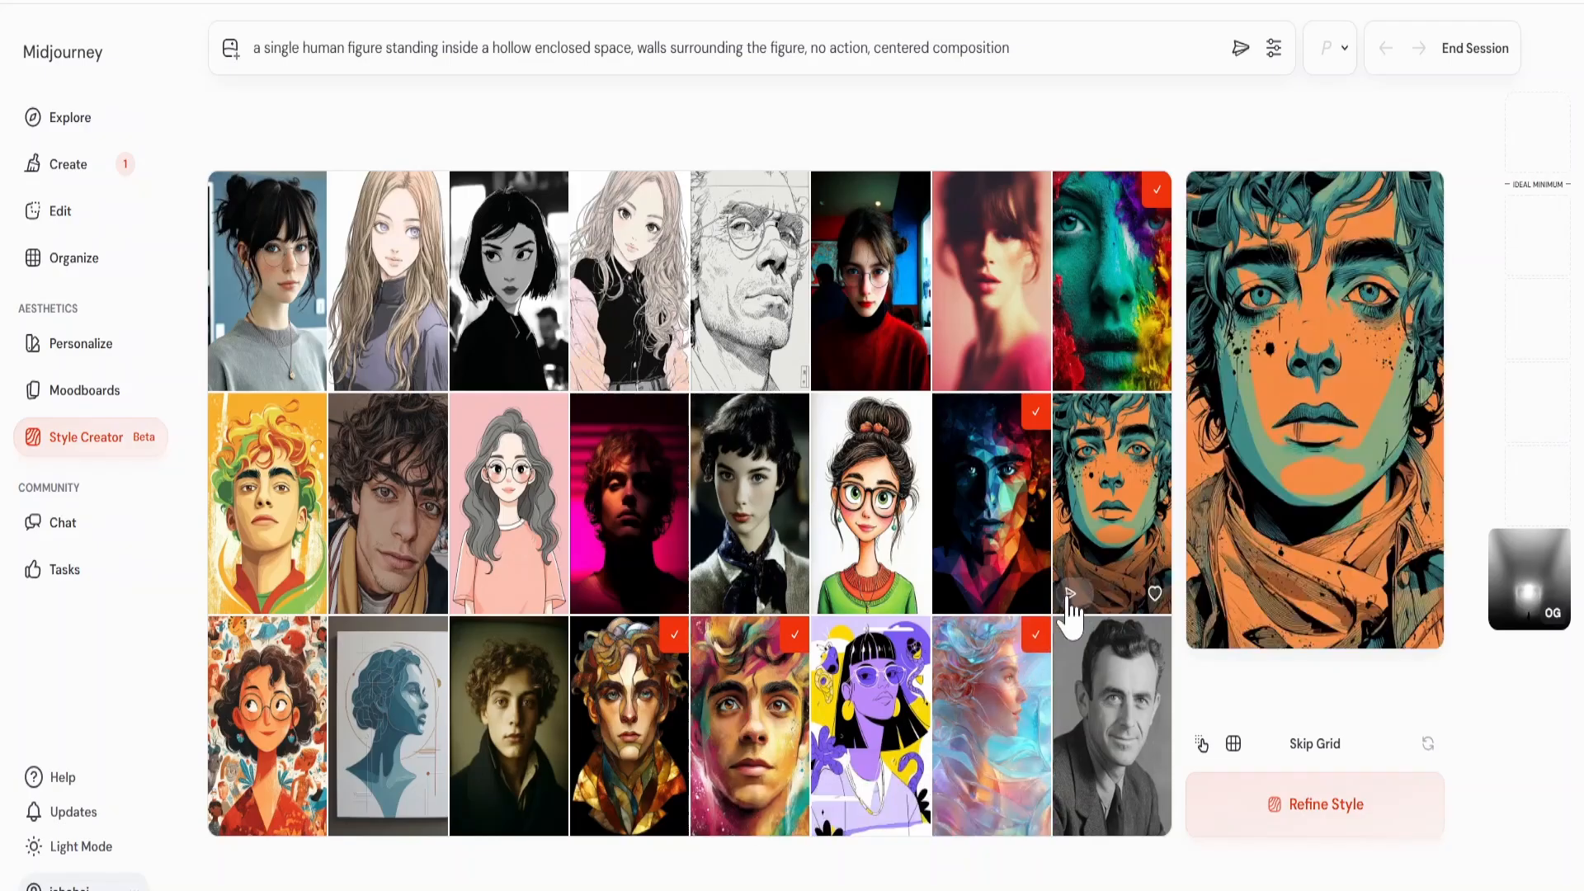
{"action": "left_click", "coordinate": [1108, 549]}
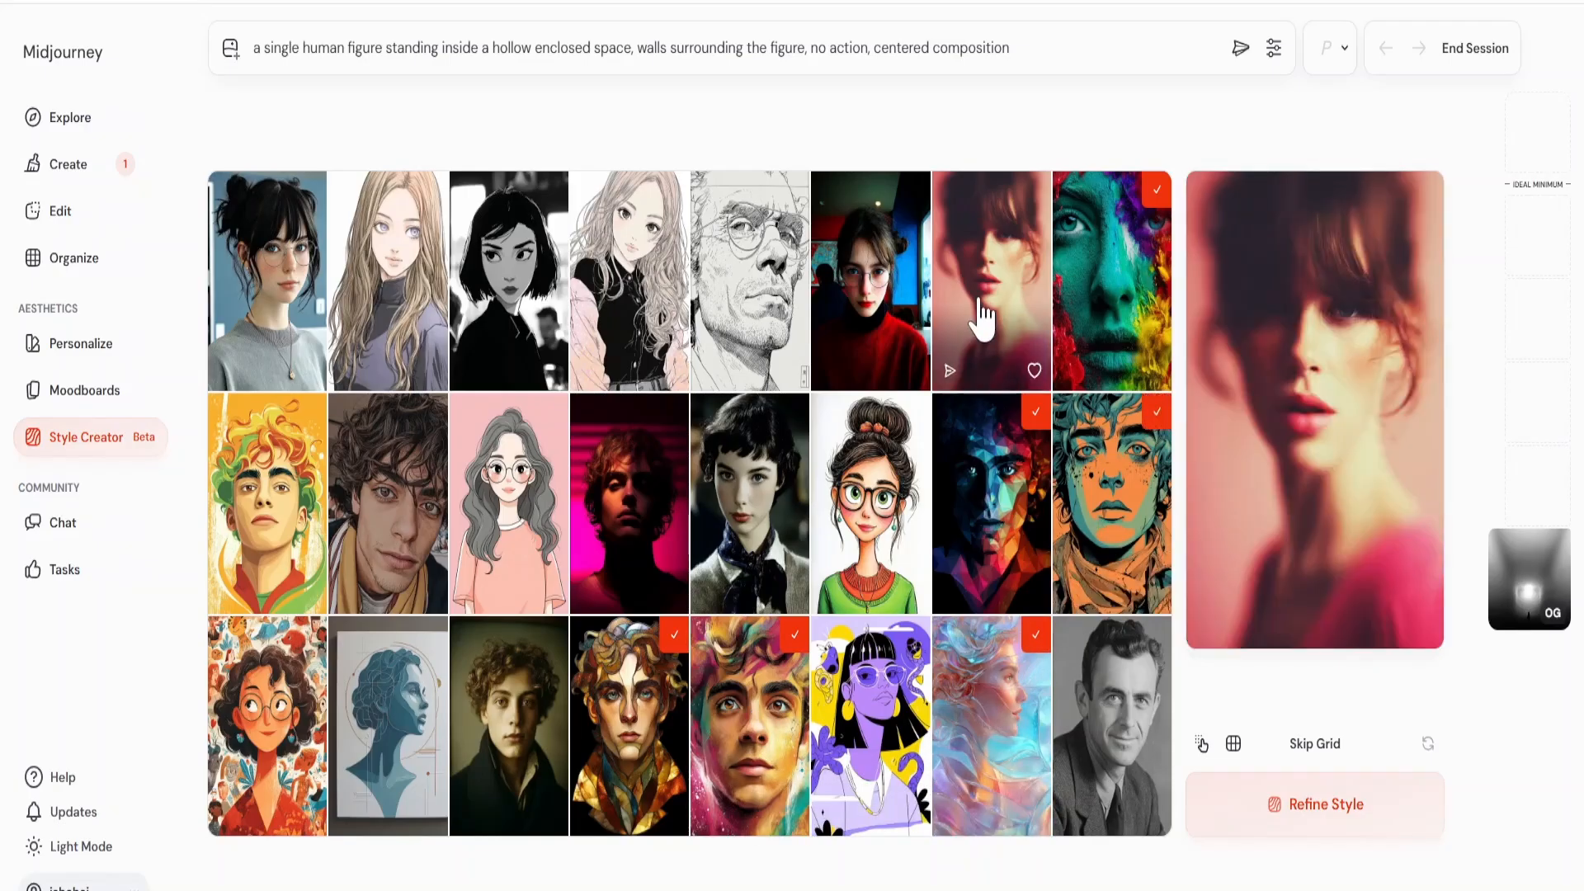
{"action": "left_click", "coordinate": [985, 318]}
{"action": "left_click", "coordinate": [1287, 798]}
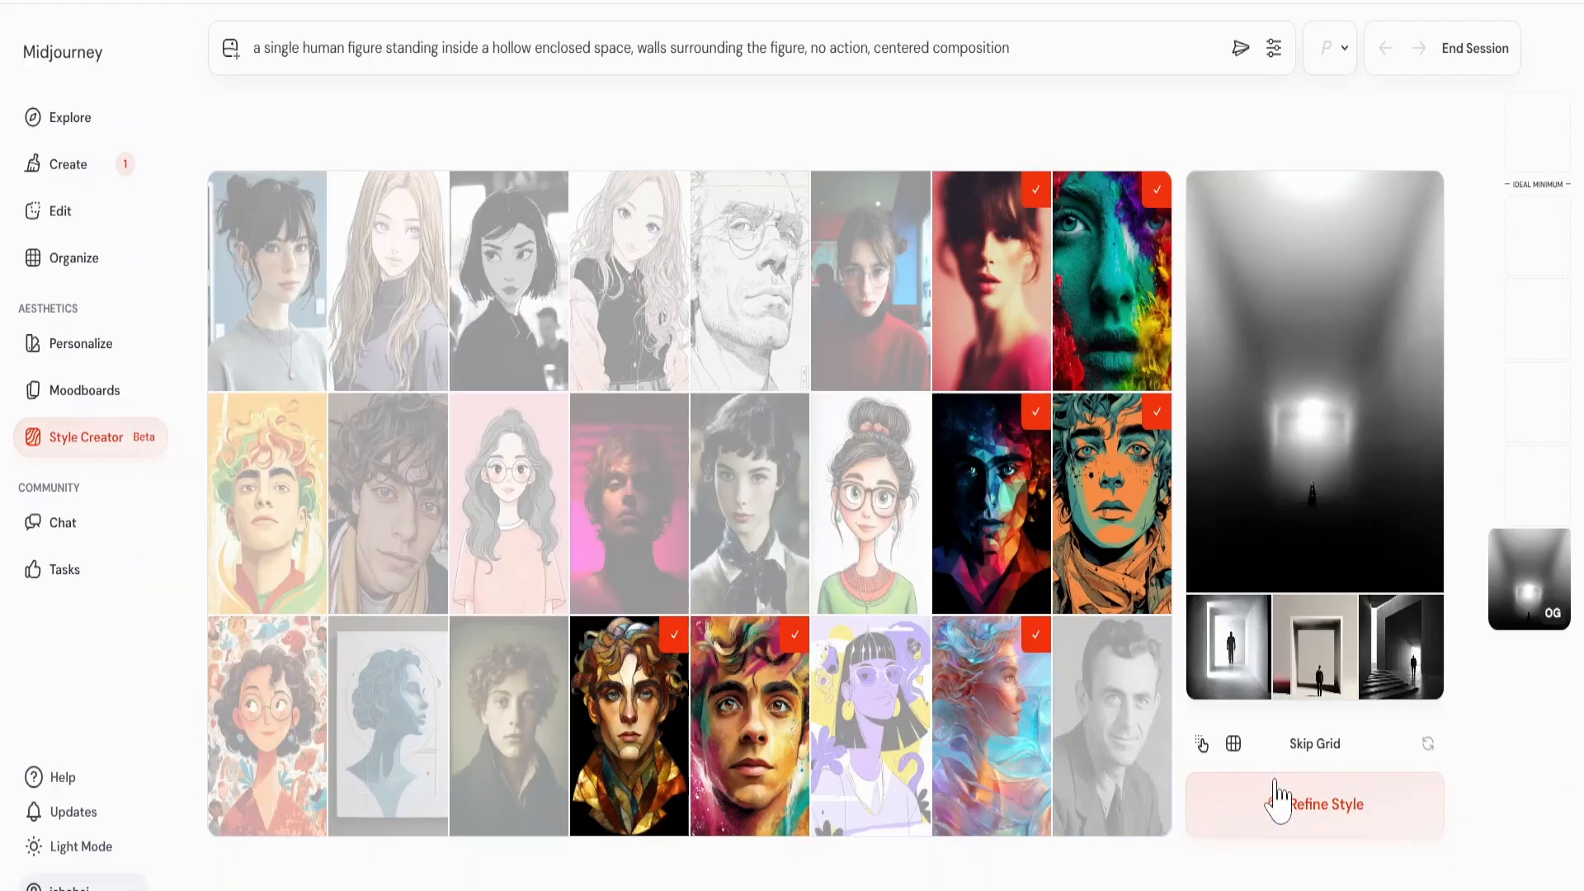
{"action": "left_click", "coordinate": [1287, 825]}
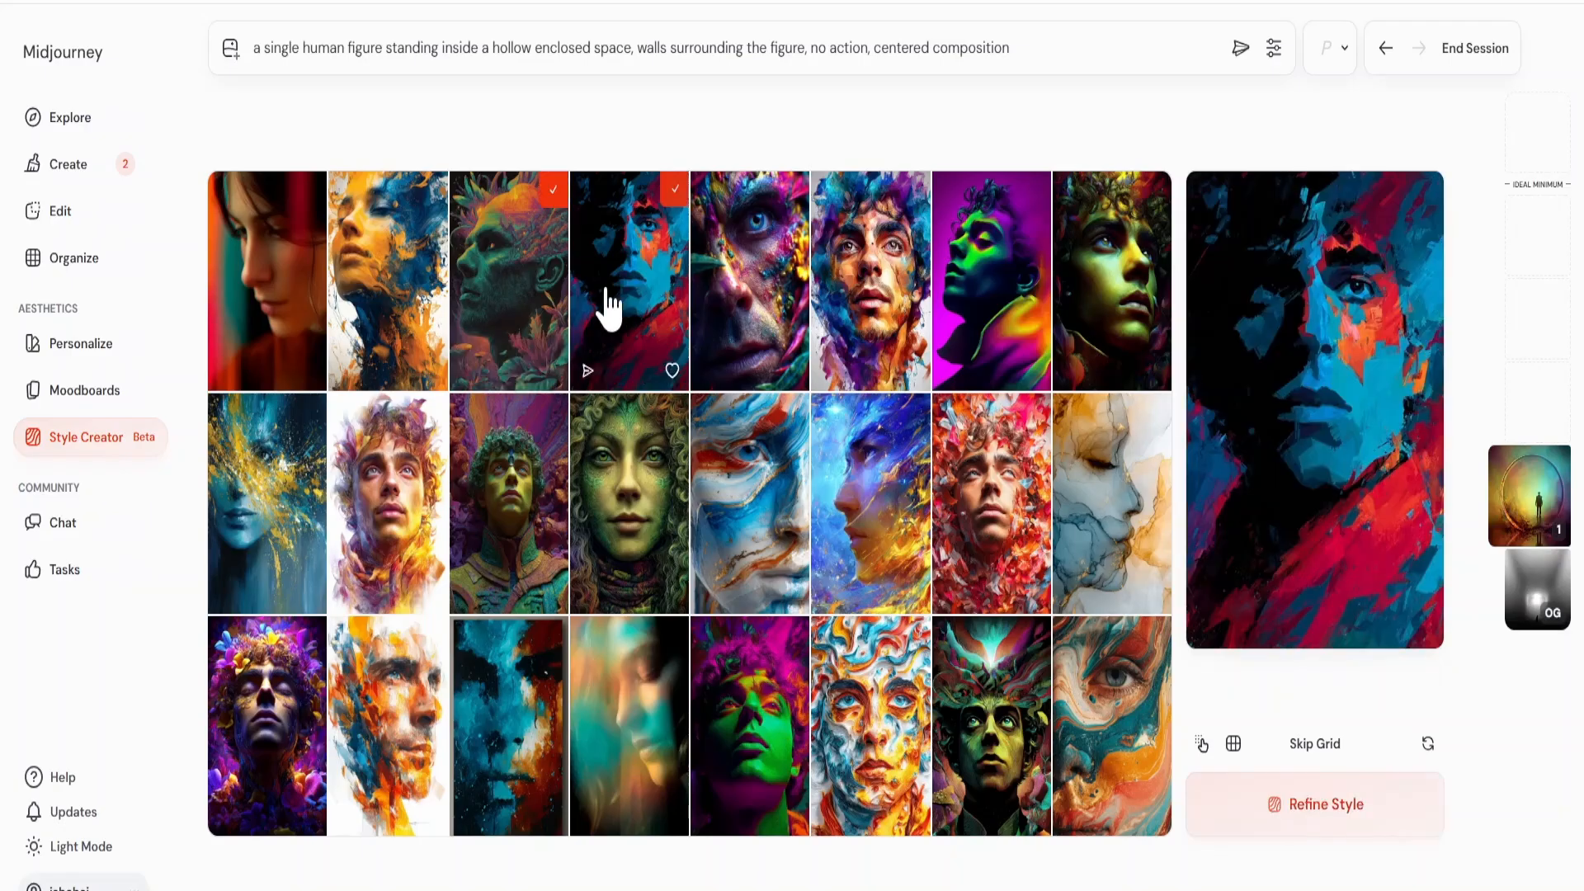
Submit the current picks, select the blue glitch, dark cyan and swirling cream portraits among the new styles, and refine again.
{"action": "left_click", "coordinate": [1314, 804]}
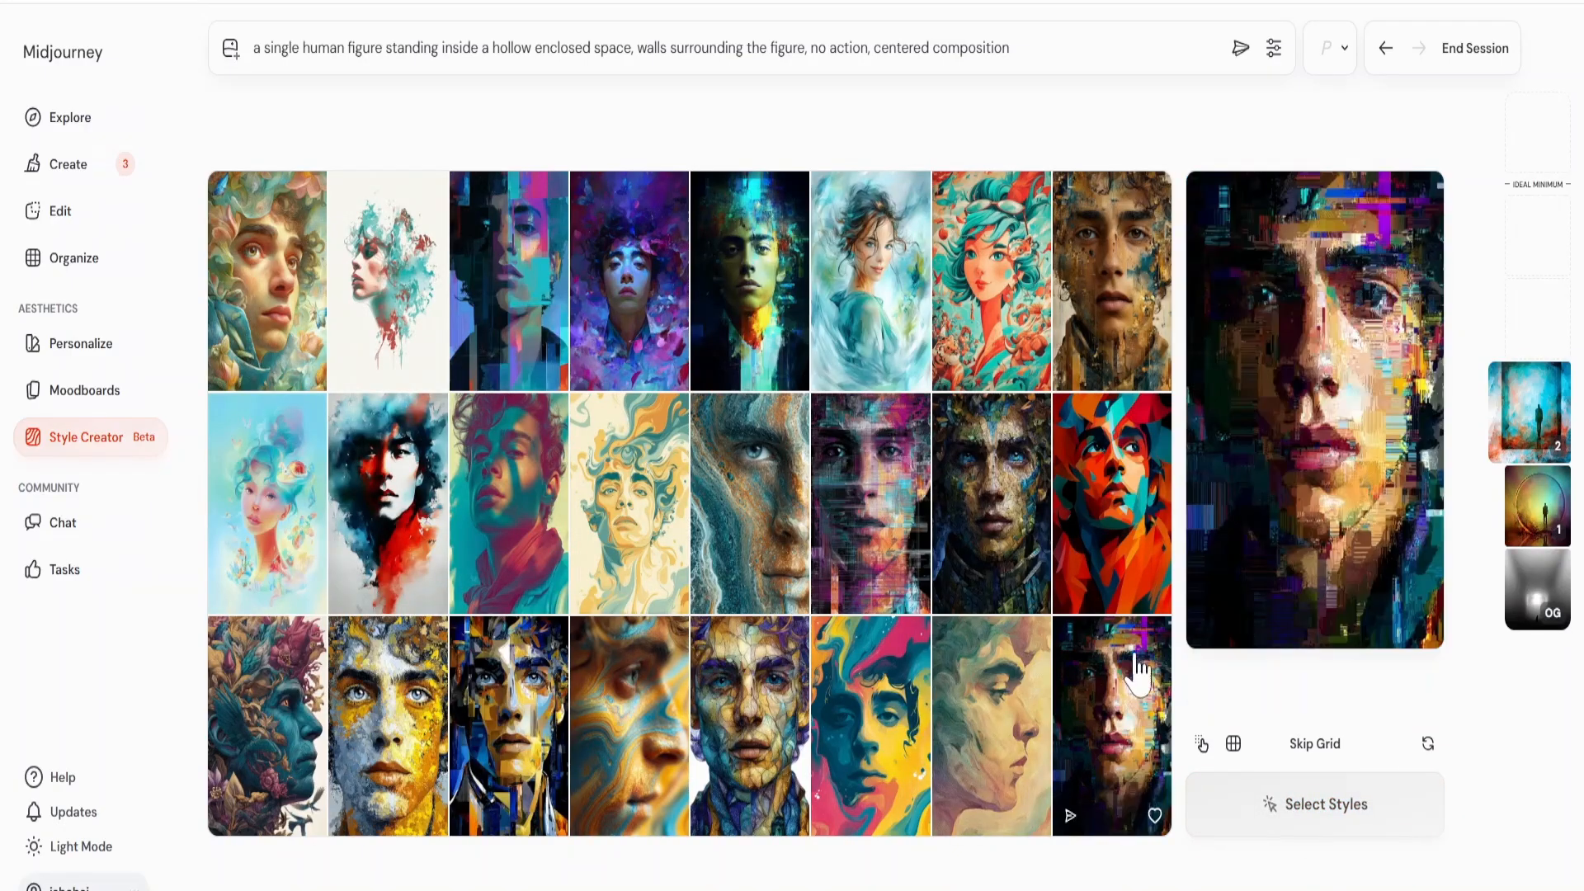
{"action": "left_click", "coordinate": [490, 346]}
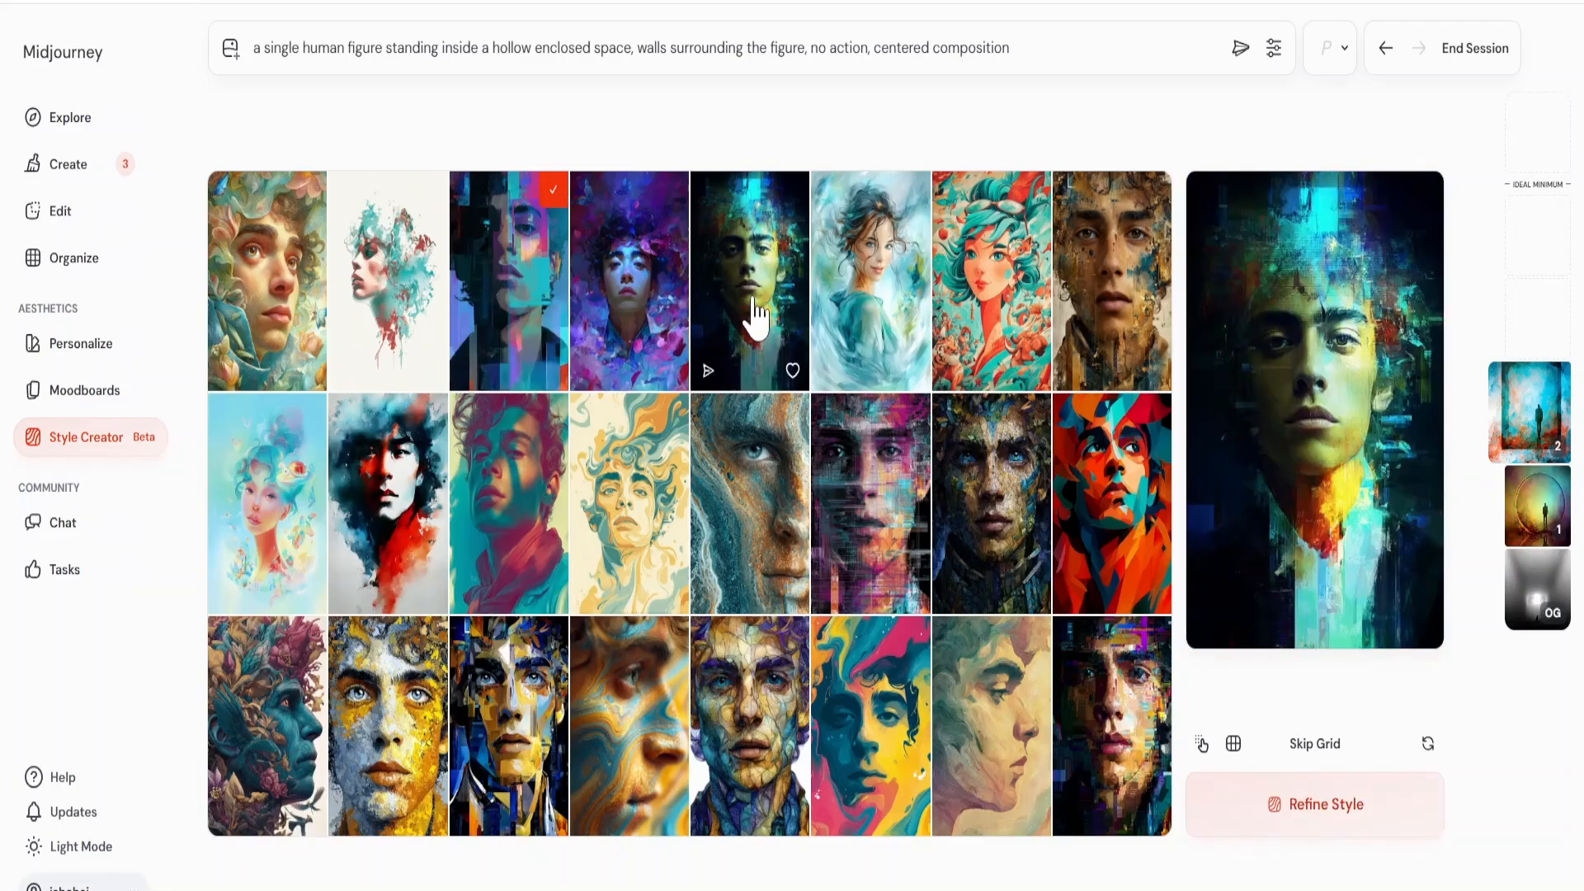
{"action": "left_click", "coordinate": [750, 319]}
{"action": "left_click", "coordinate": [660, 466]}
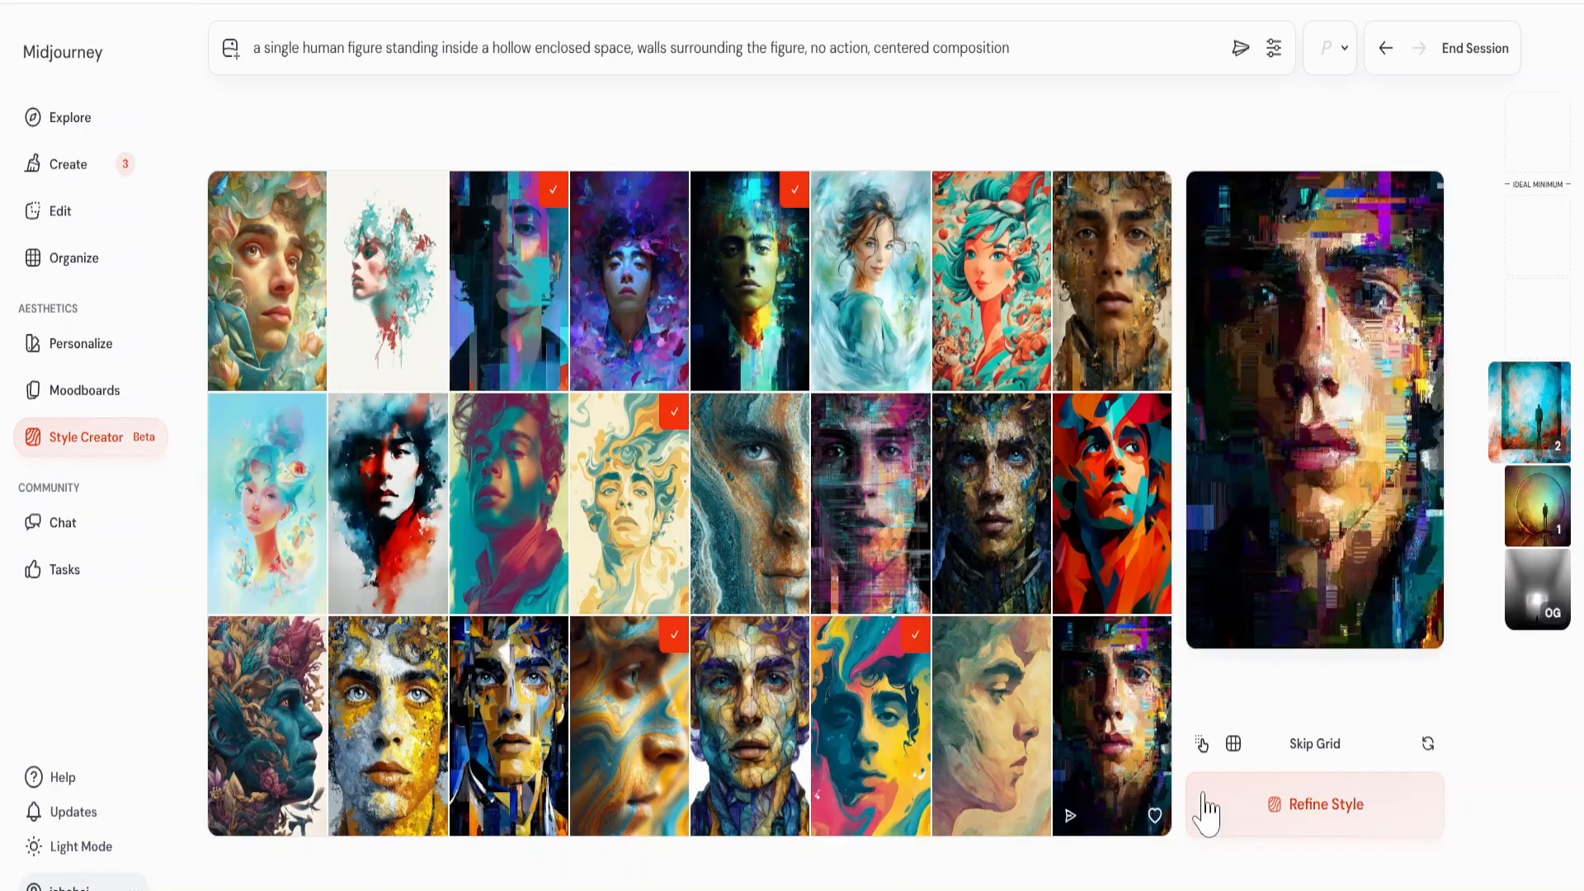
{"action": "left_click", "coordinate": [1319, 806]}
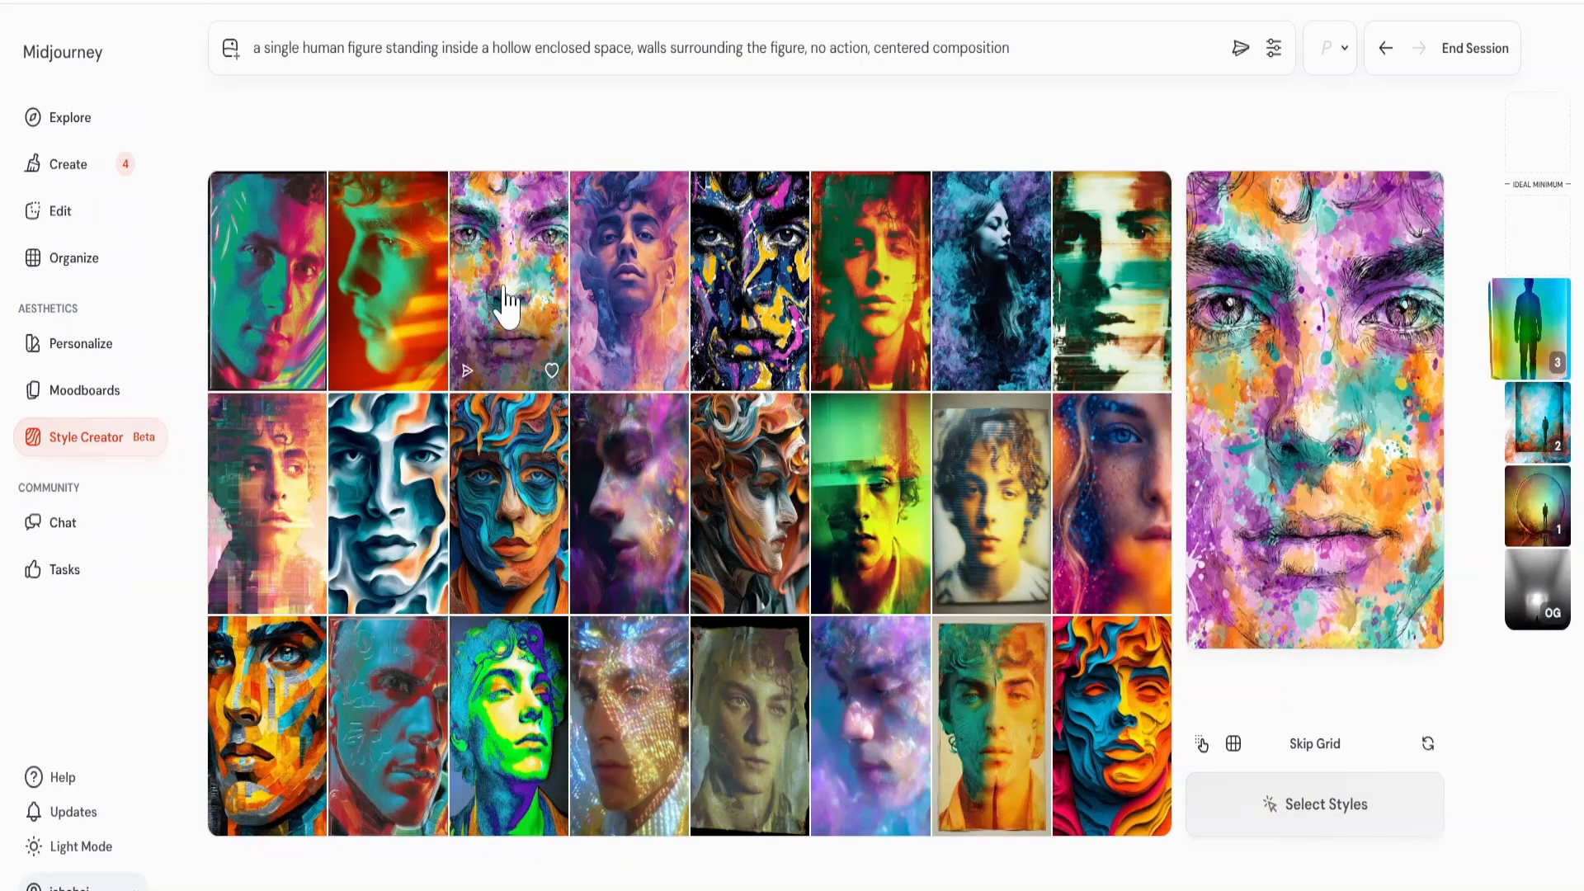
Refine through two more grids, picking the paint-splattered, purple painted and blue-white sculpted faces, plus the dark blue abstract face in the second grid.
{"action": "left_click", "coordinate": [506, 300]}
{"action": "left_click", "coordinate": [628, 311]}
{"action": "left_click", "coordinate": [436, 502]}
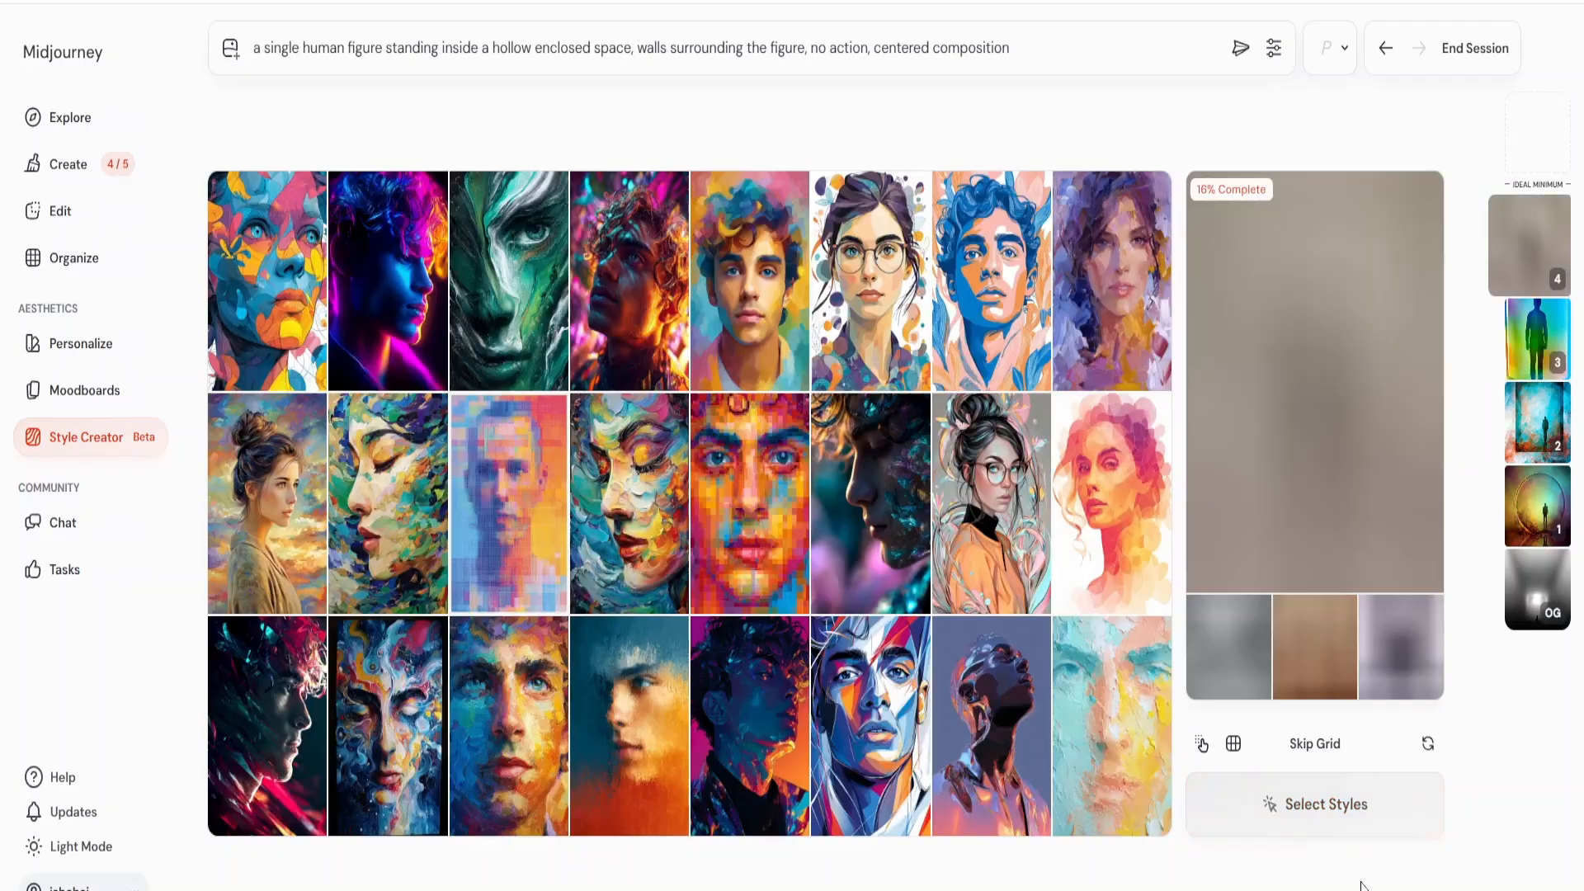
{"action": "left_click", "coordinate": [388, 718]}
{"action": "left_click", "coordinate": [1315, 804]}
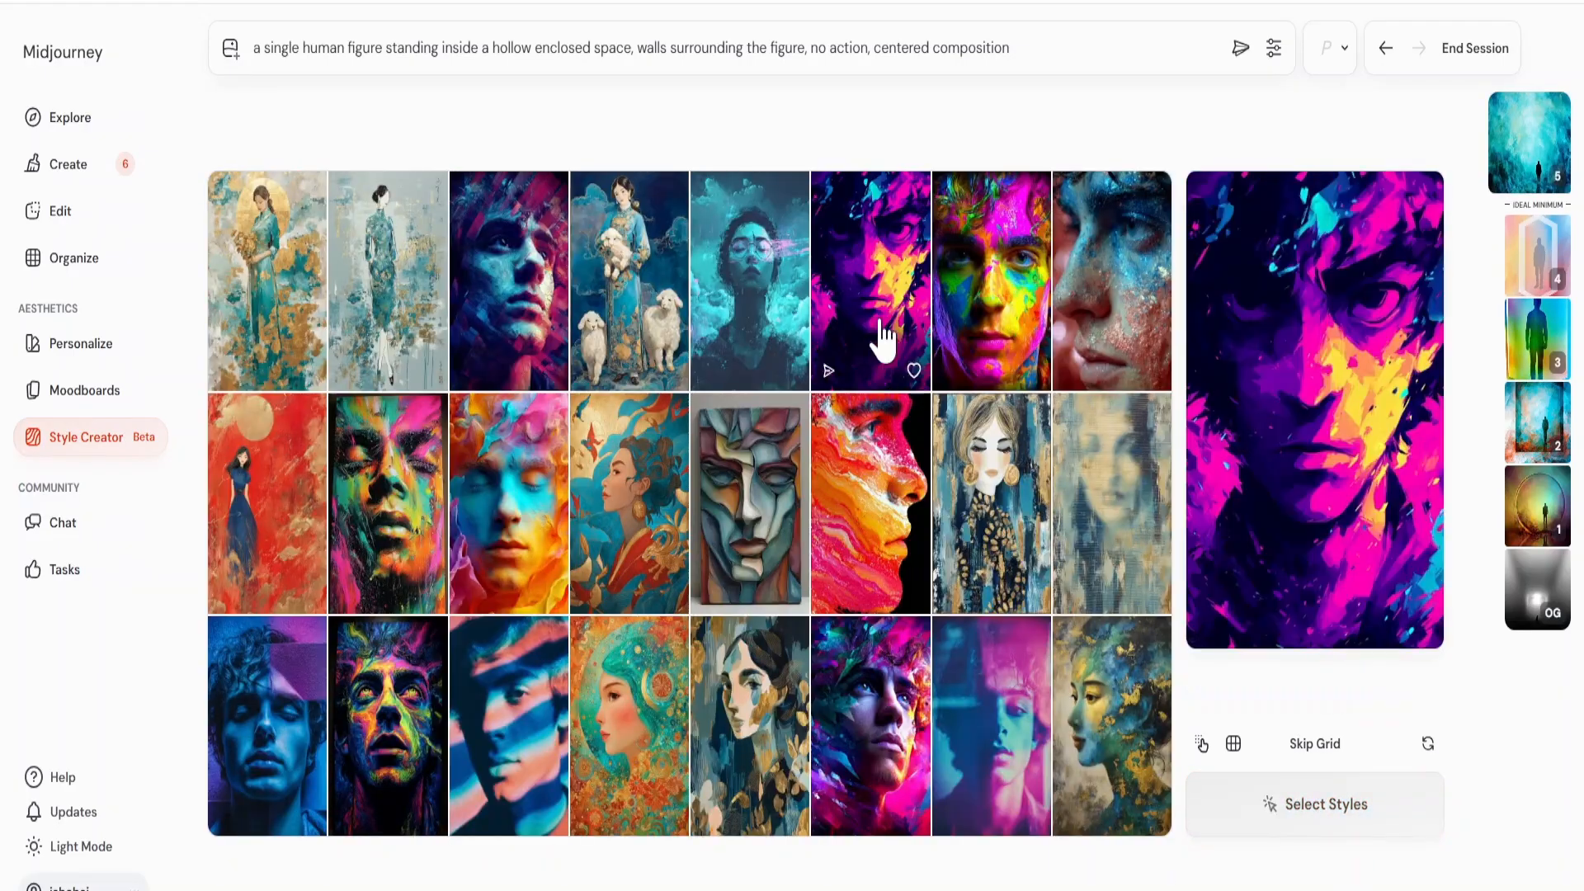
Select the rainbow-painted, red-blue textured, orange-cyan, blue curly-haired and magenta-blue painted portraits, and refine the style.
{"action": "left_click", "coordinate": [991, 330]}
{"action": "left_click", "coordinate": [1109, 317]}
{"action": "left_click", "coordinate": [509, 512]}
{"action": "left_click", "coordinate": [268, 726]}
{"action": "left_click", "coordinate": [865, 730]}
{"action": "left_click", "coordinate": [1315, 804]}
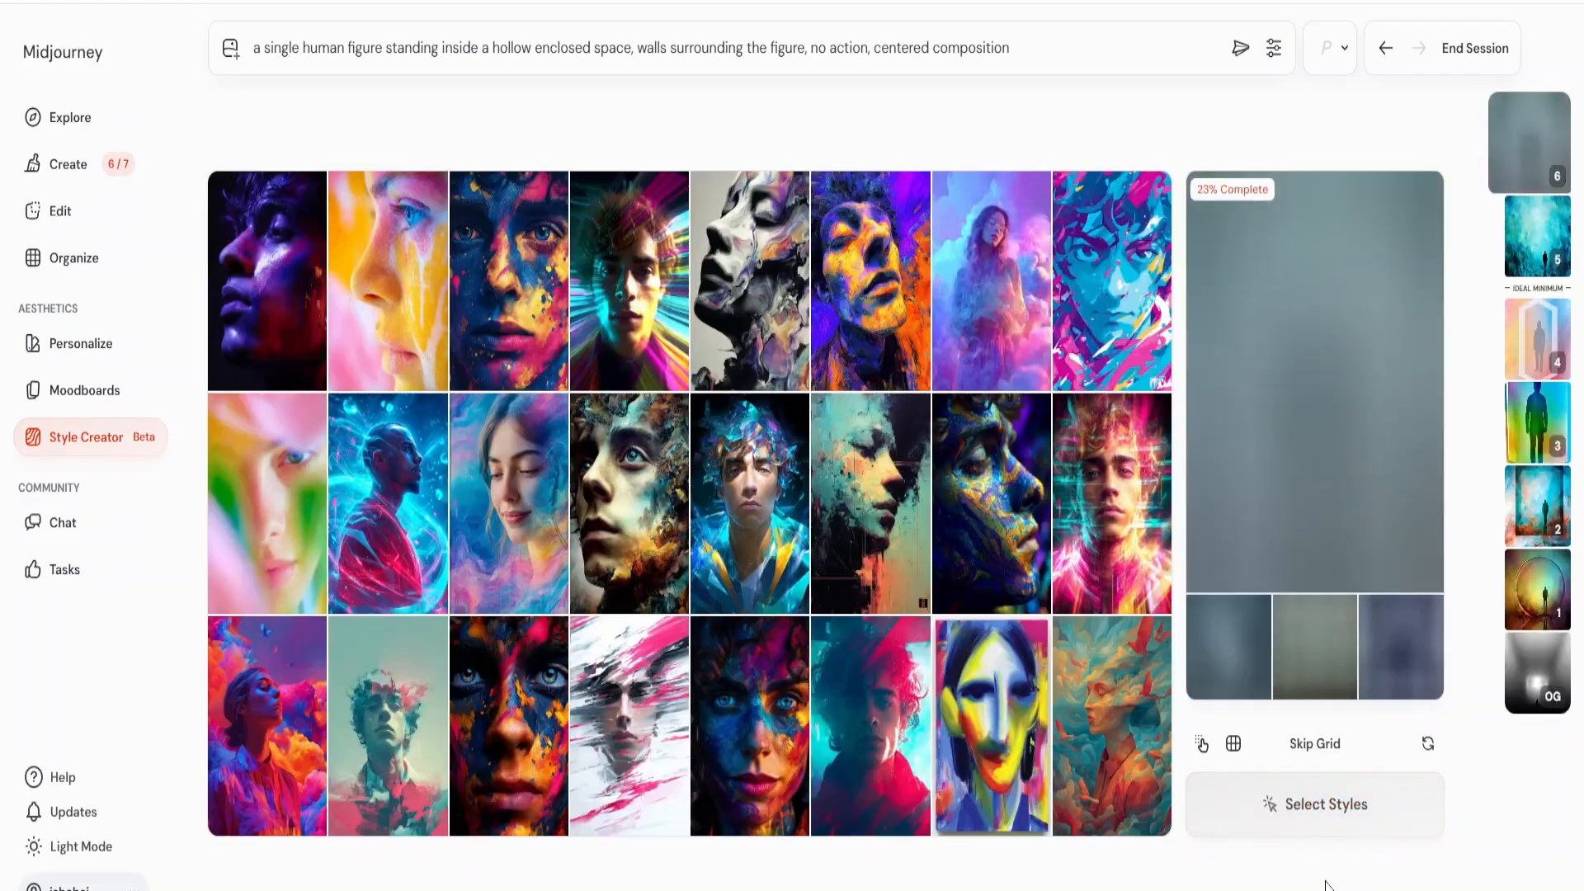
Select the neon blue and red seated figure and the fragmented grey face, and refine the style once more.
{"action": "left_click", "coordinate": [388, 512]}
{"action": "left_click", "coordinate": [750, 305]}
{"action": "left_click", "coordinate": [1330, 813]}
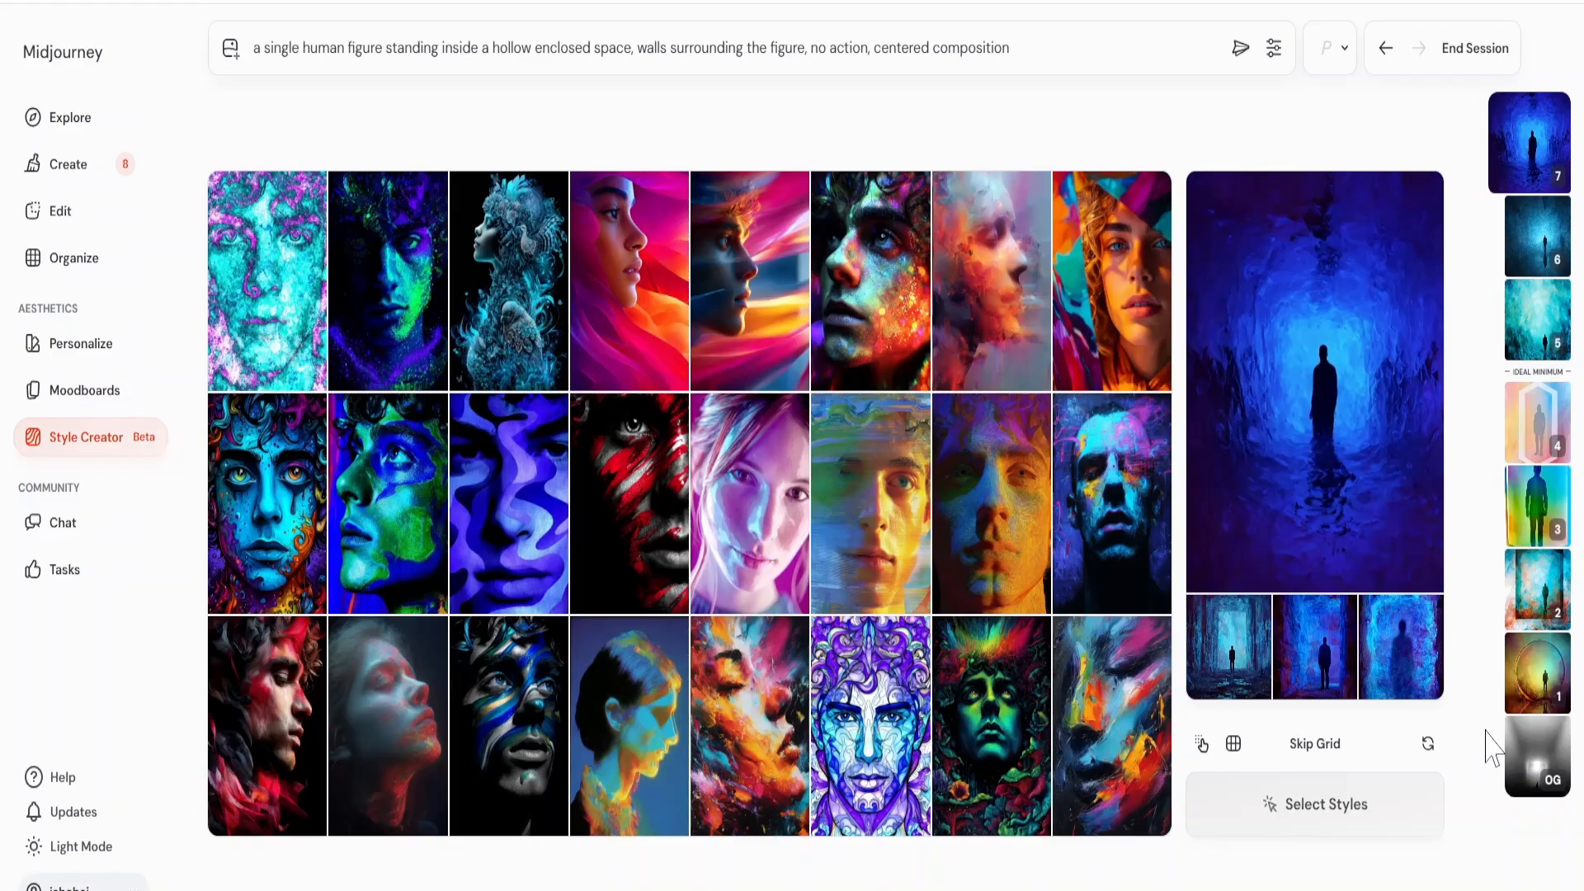
End the style session and open the newest generated images on the Create page.
{"action": "left_click", "coordinate": [1495, 49]}
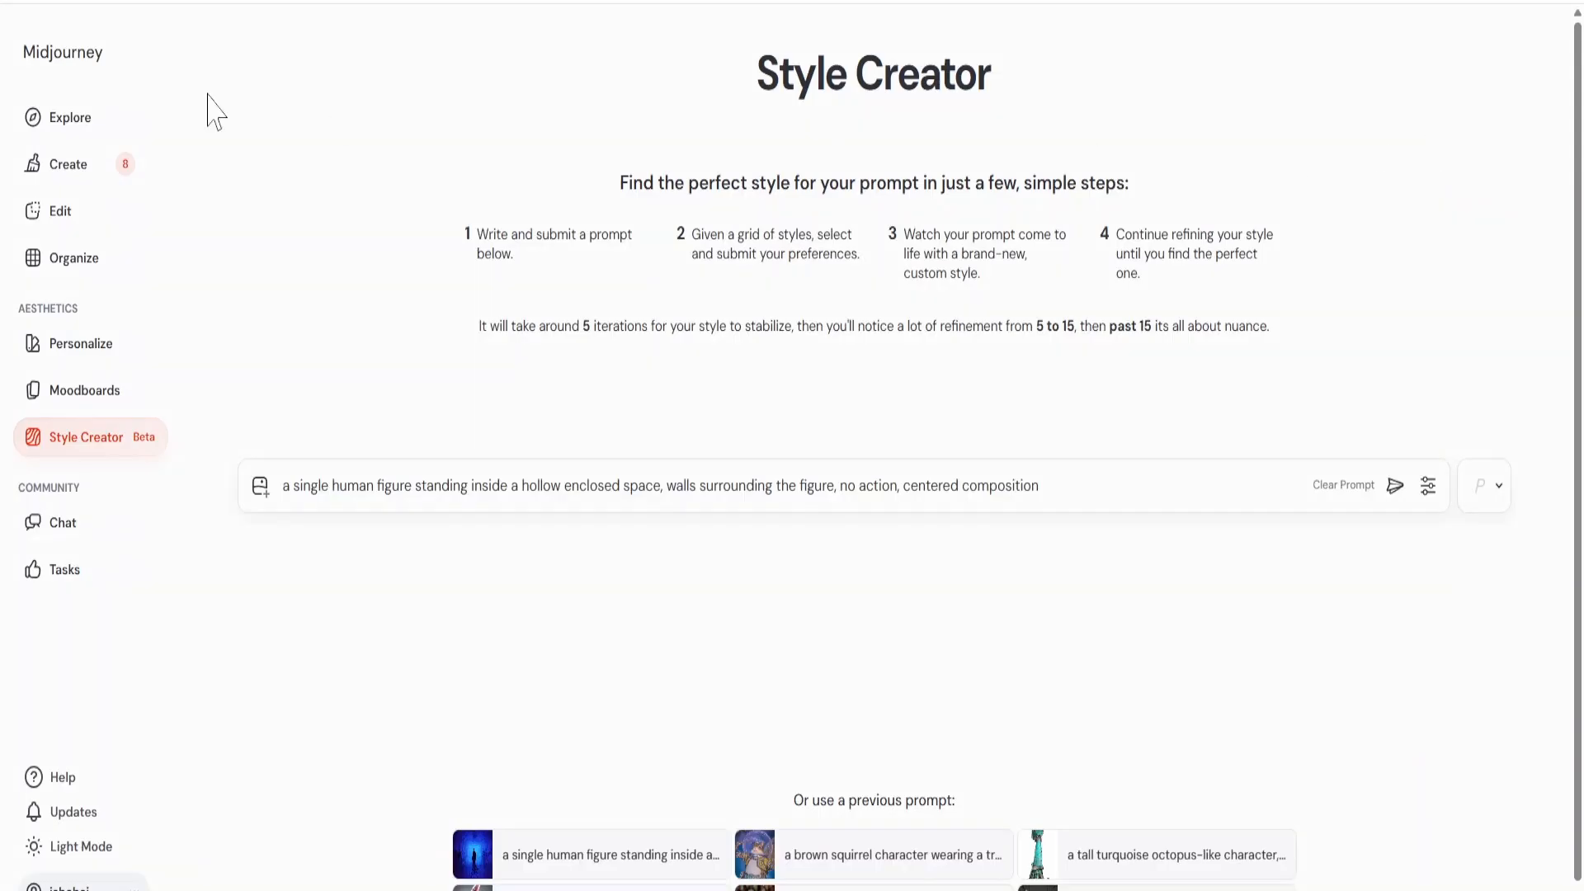
{"action": "left_click", "coordinate": [59, 164]}
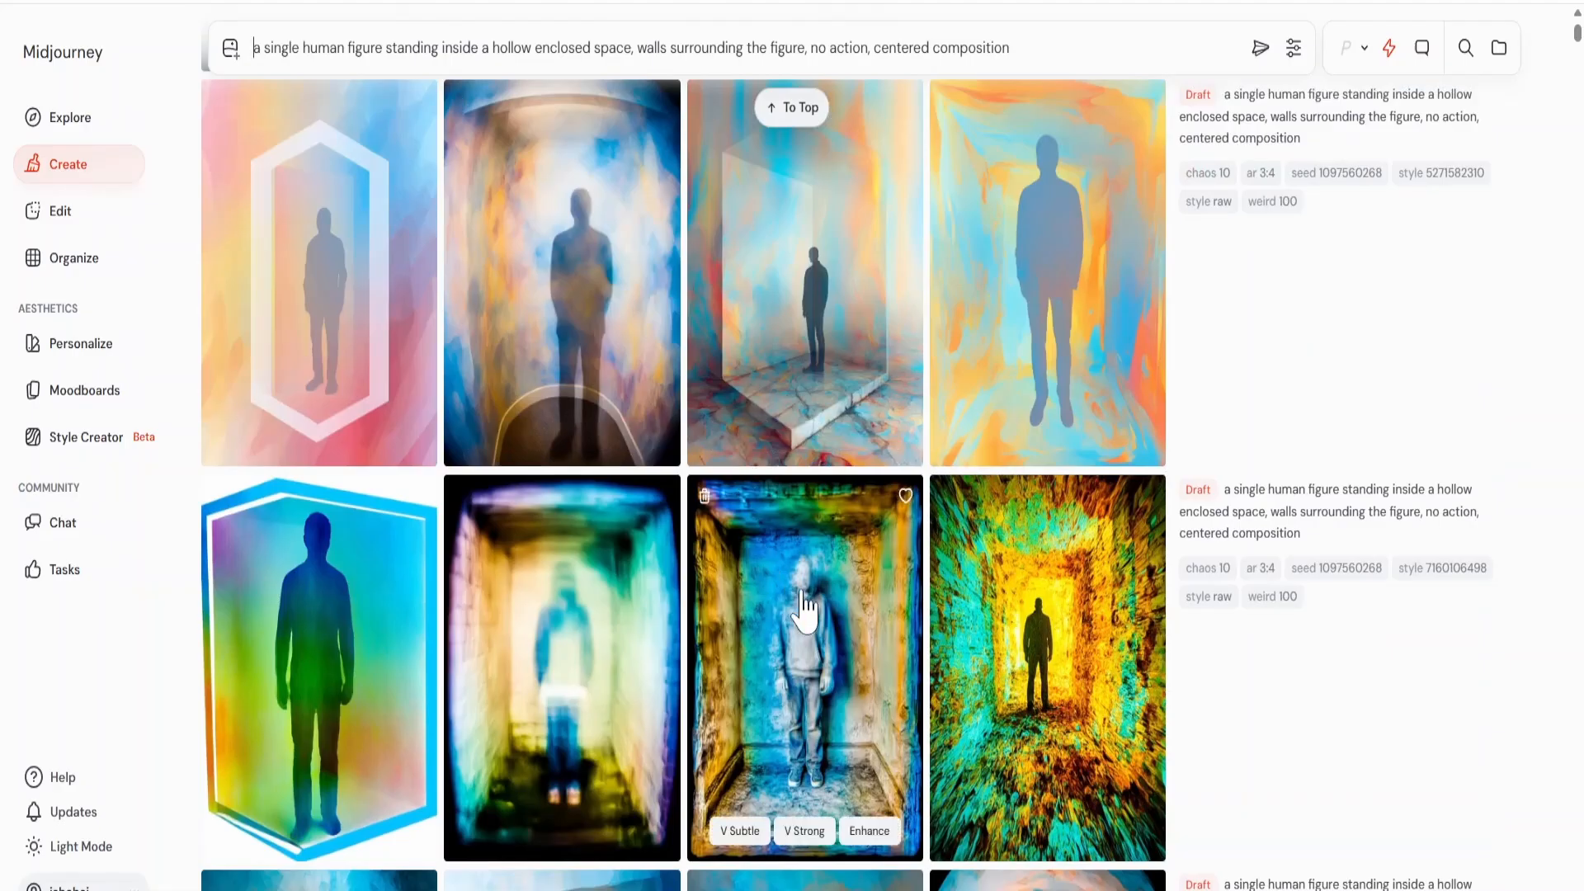
{"action": "scroll", "coordinate": [828, 552], "scroll_direction": "up", "scroll_amount": 5}
{"action": "scroll", "coordinate": [830, 569], "scroll_direction": "up", "scroll_amount": 10}
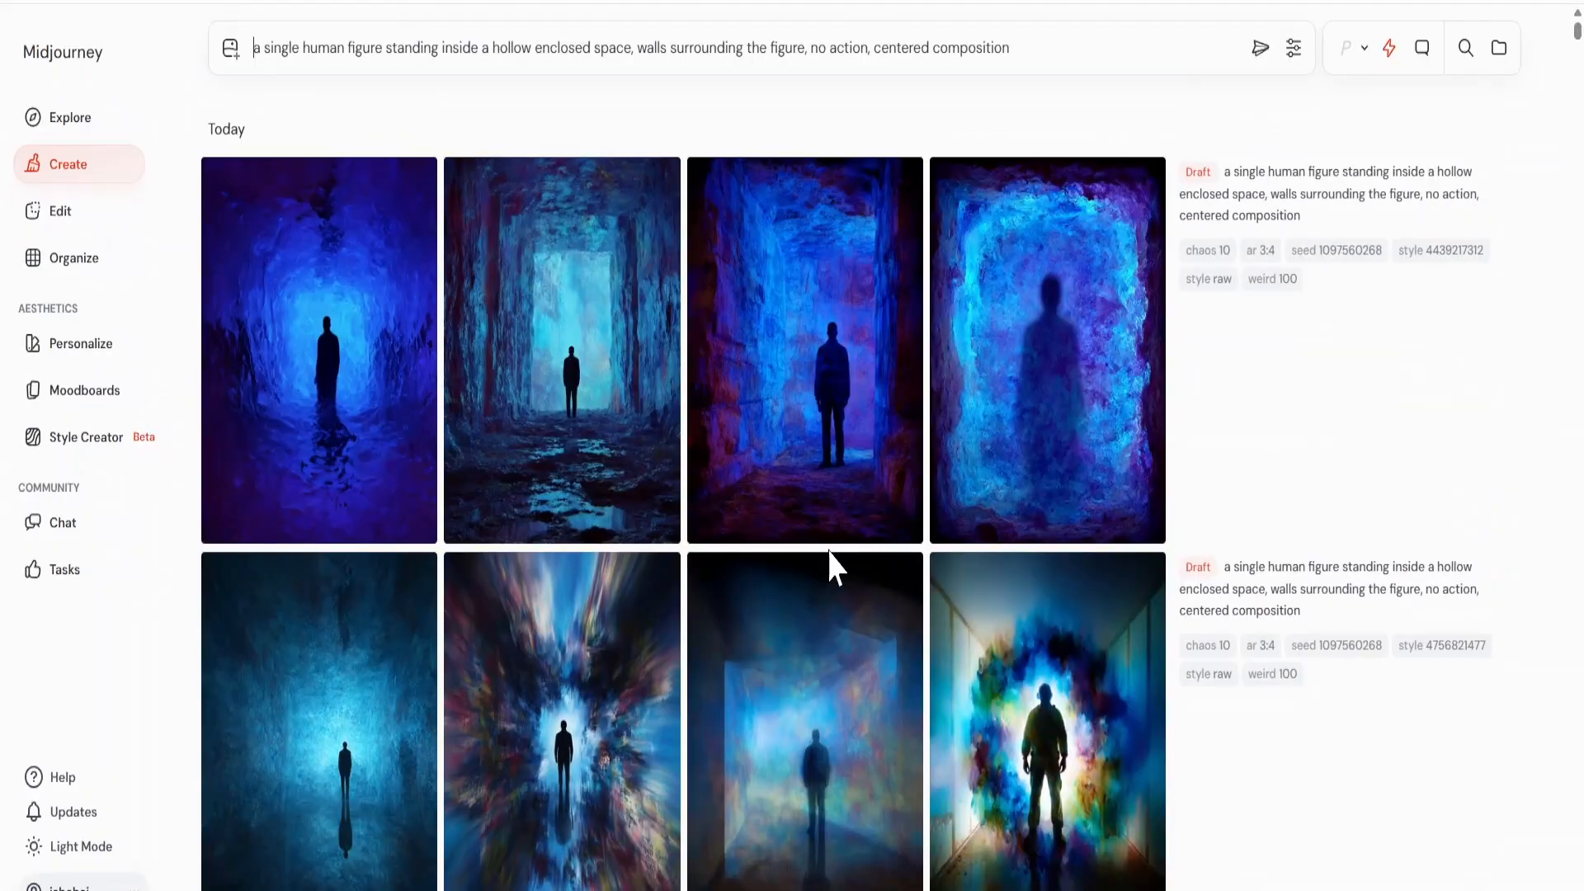
Examine the generated images enlarged one after another, starting from the newest blue figure, to compare the looks of the different style iterations.
{"action": "left_click", "coordinate": [338, 353]}
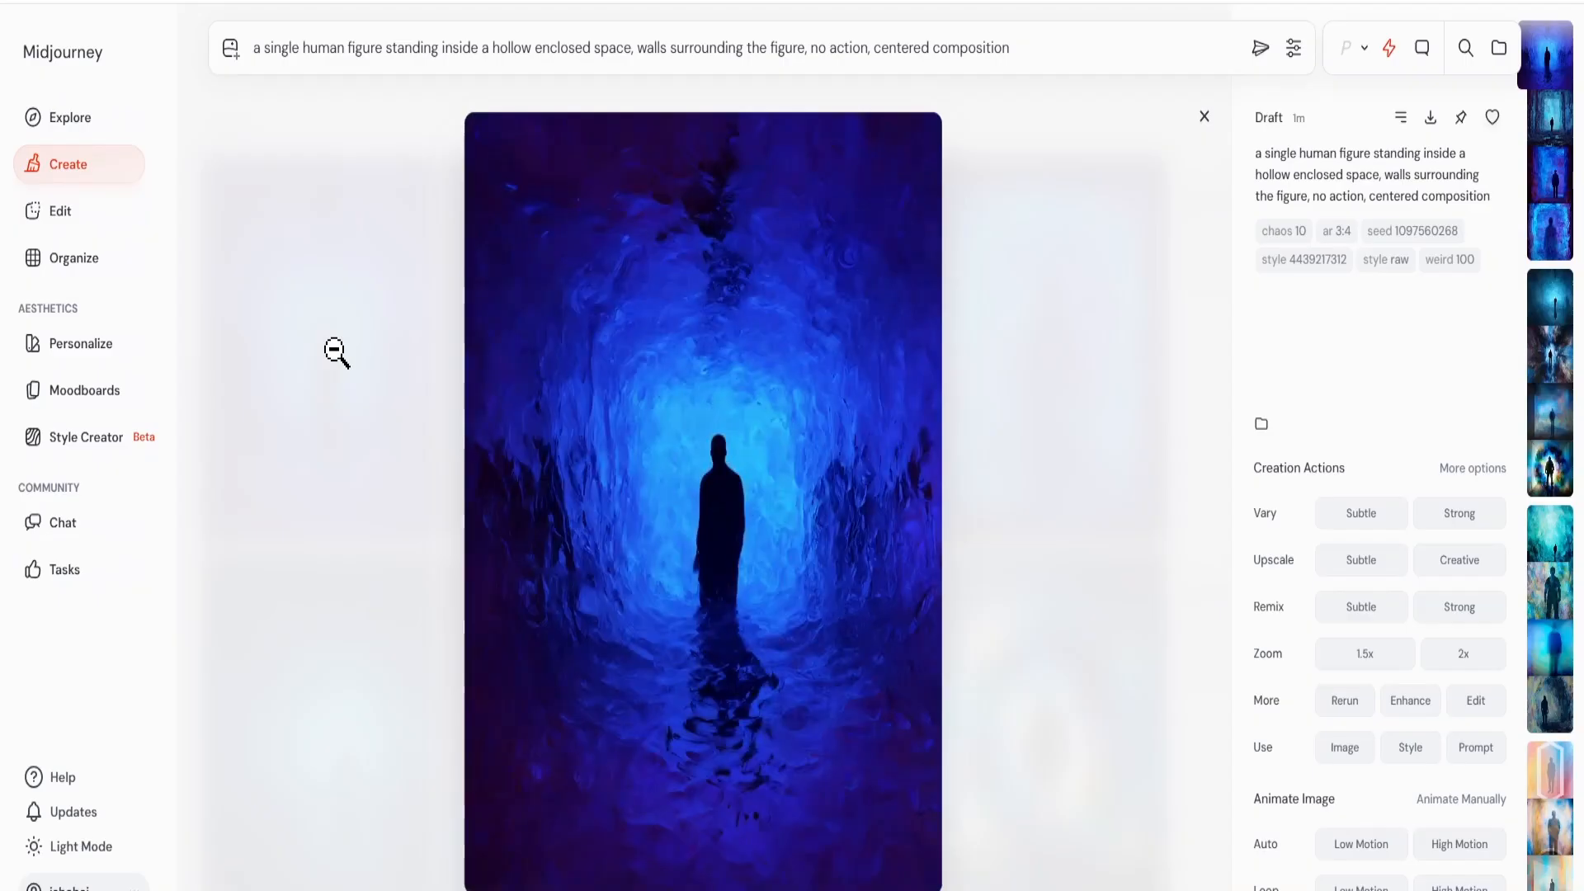
{"action": "key", "text": "Right"}
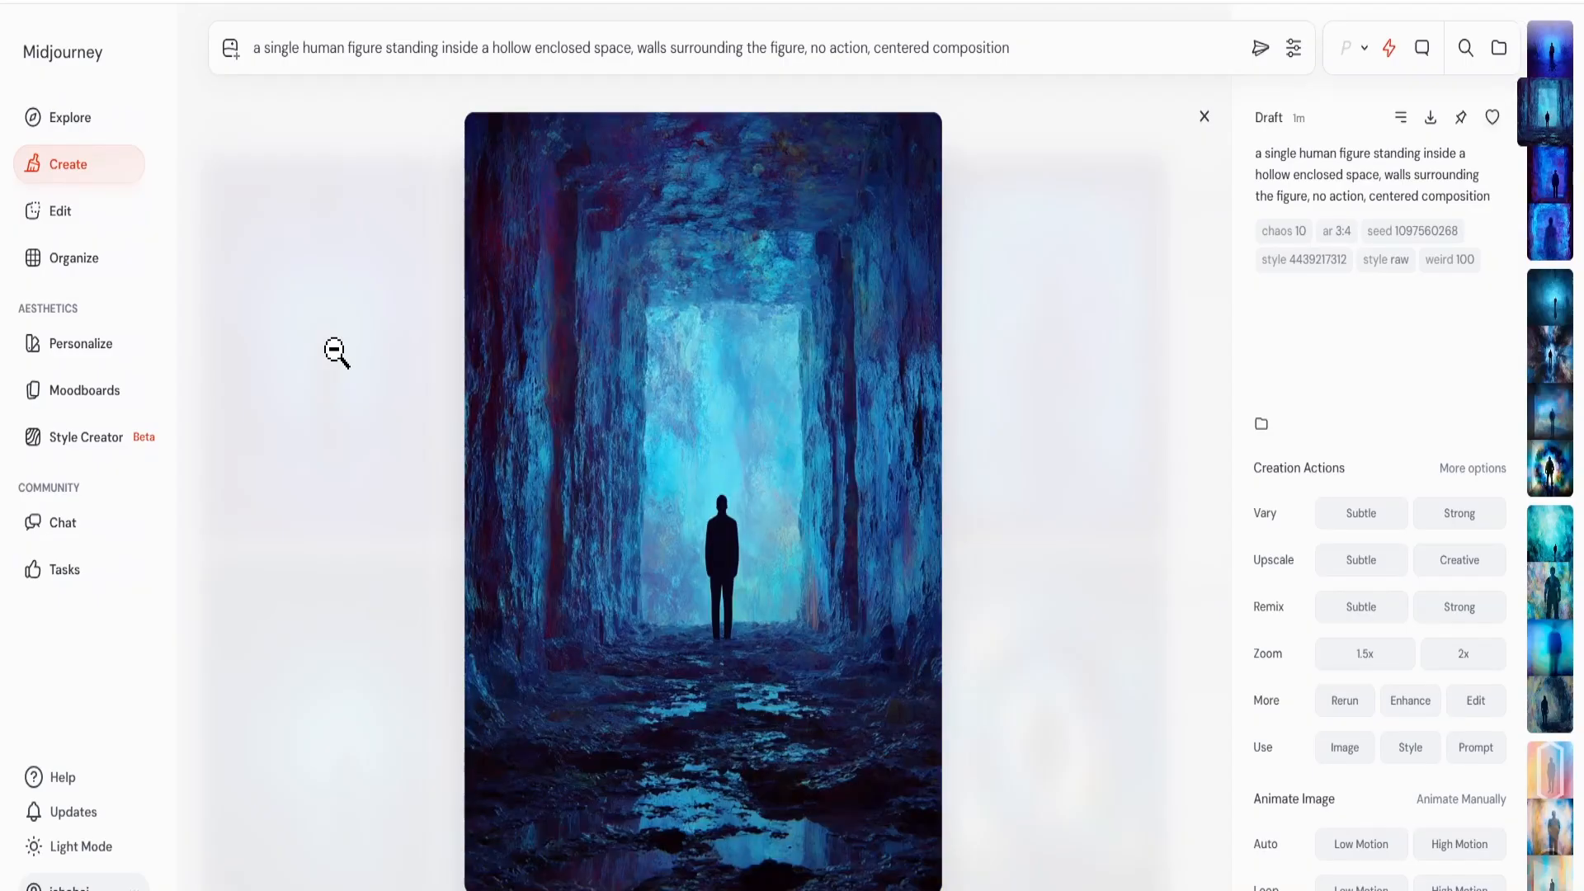
{"action": "key", "text": "Right"}
{"action": "key", "text": "Right"}
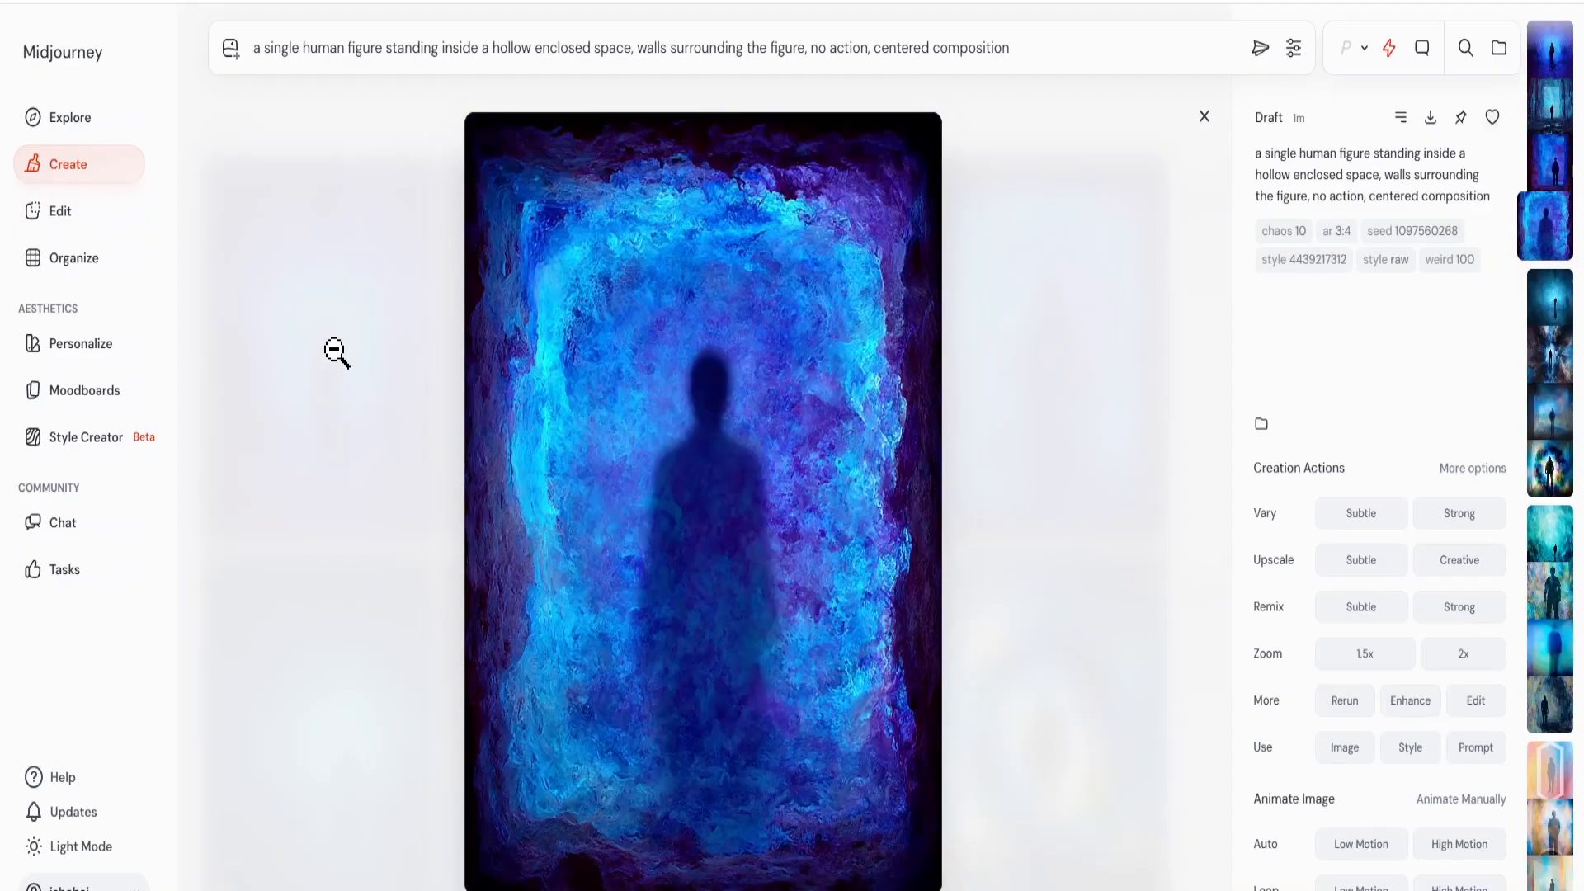
{"action": "key", "text": "Right"}
{"action": "key", "text": "Right"}
{"action": "key", "text": "Right"}
{"action": "key", "text": "Right"}
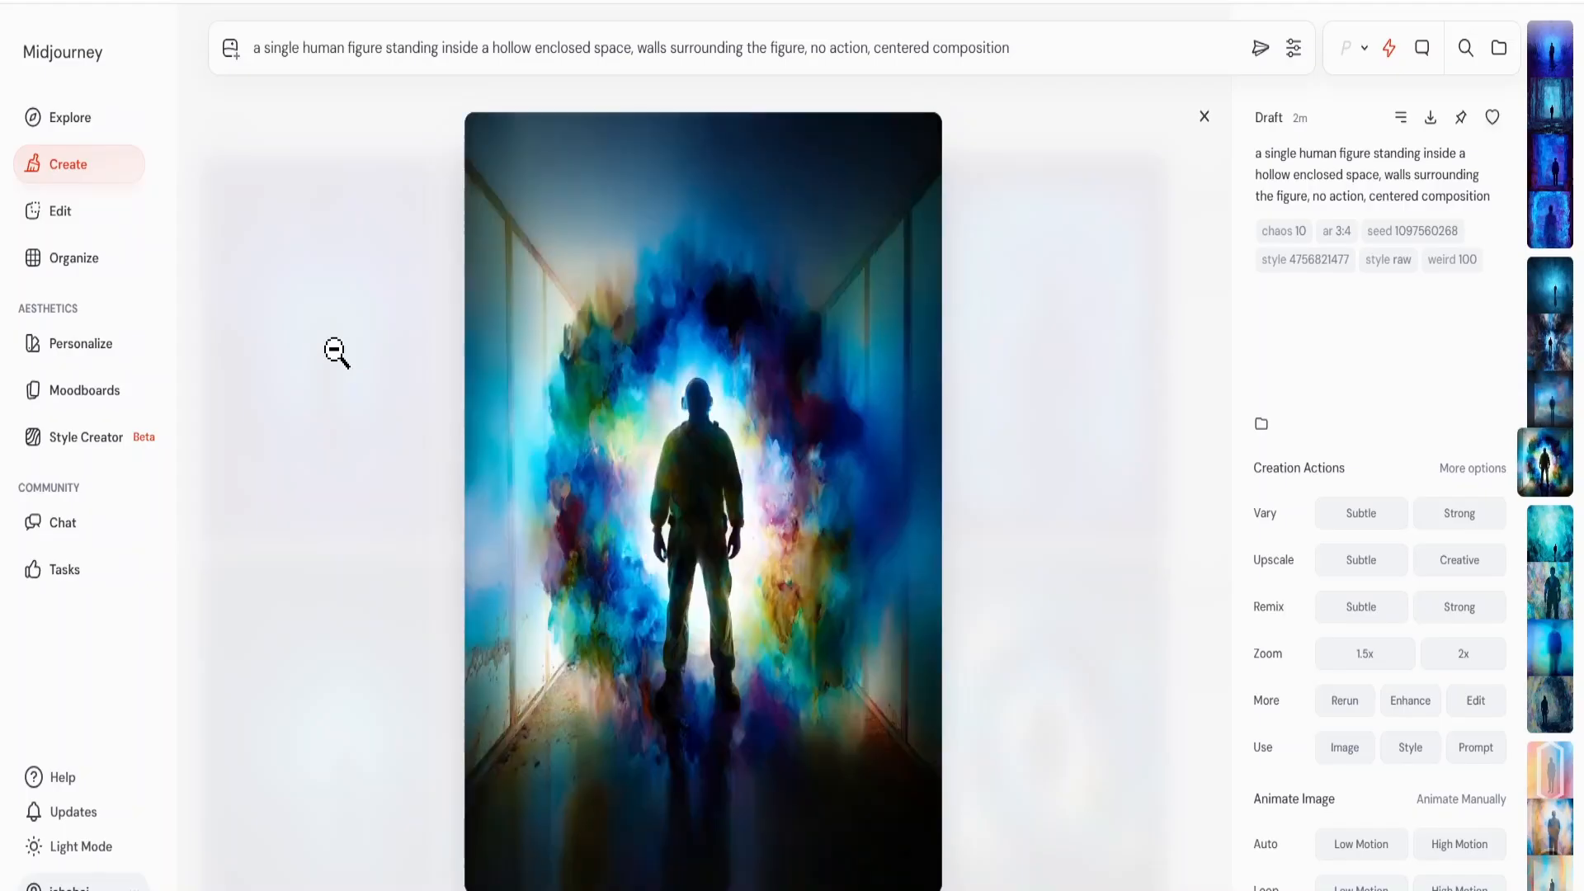
{"action": "key", "text": "Right"}
{"action": "key", "text": "Right"}
{"action": "key", "text": "Right"}
{"action": "key", "text": "Right"}
{"action": "key", "text": "Right"}
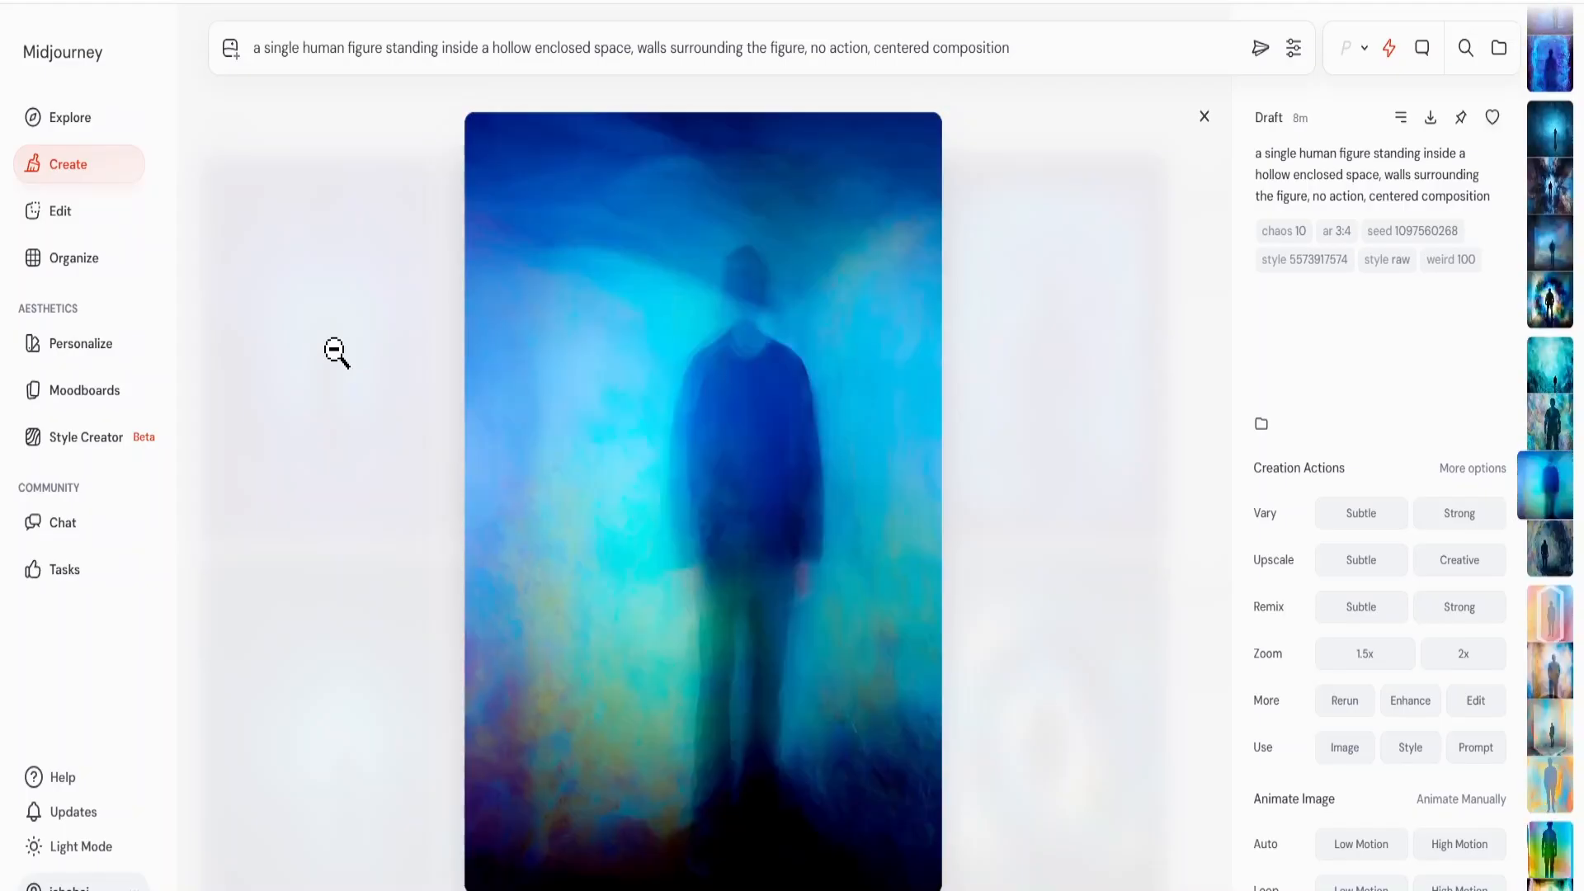
{"action": "key", "text": "Right"}
{"action": "key", "text": "Right"}
{"action": "key", "text": "Right"}
{"action": "key", "text": "Right"}
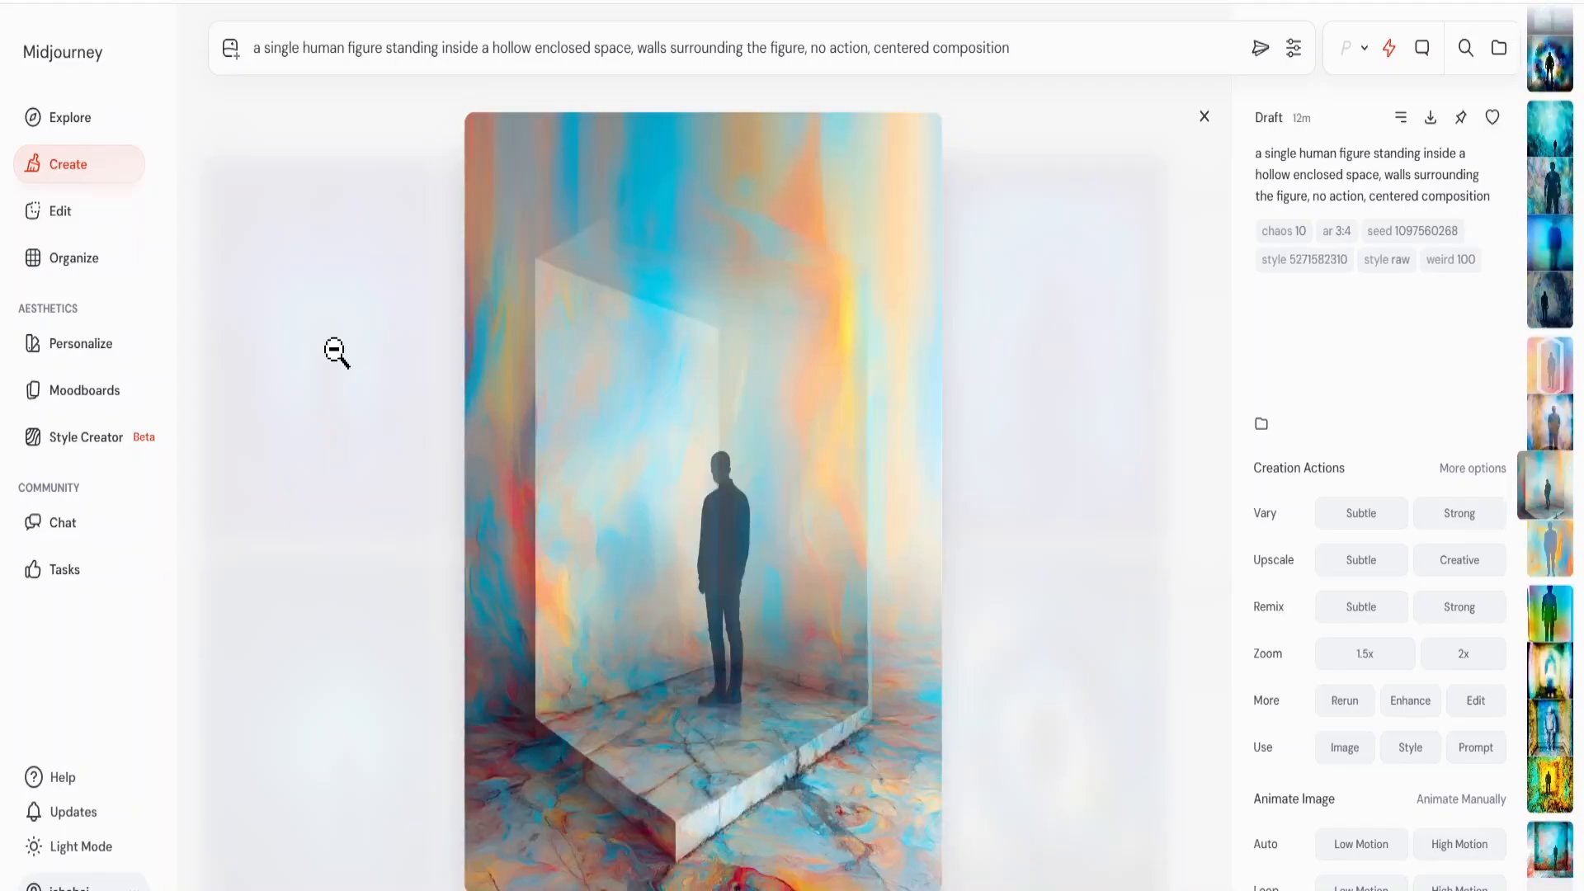
{"action": "key", "text": "Right"}
{"action": "key", "text": "Right"}
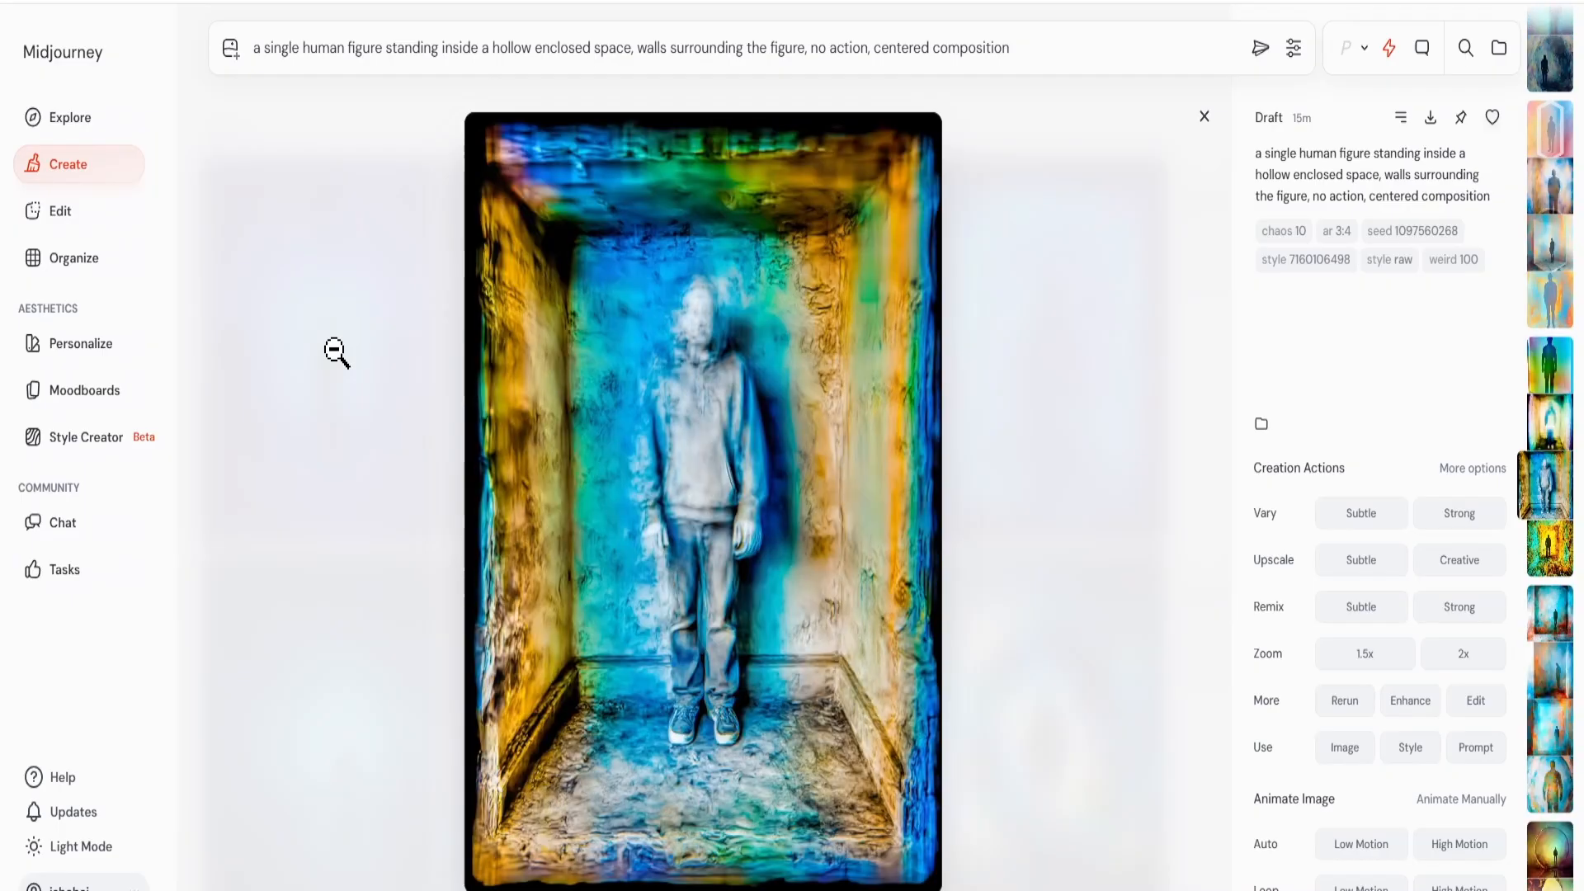
{"action": "key", "text": "Right"}
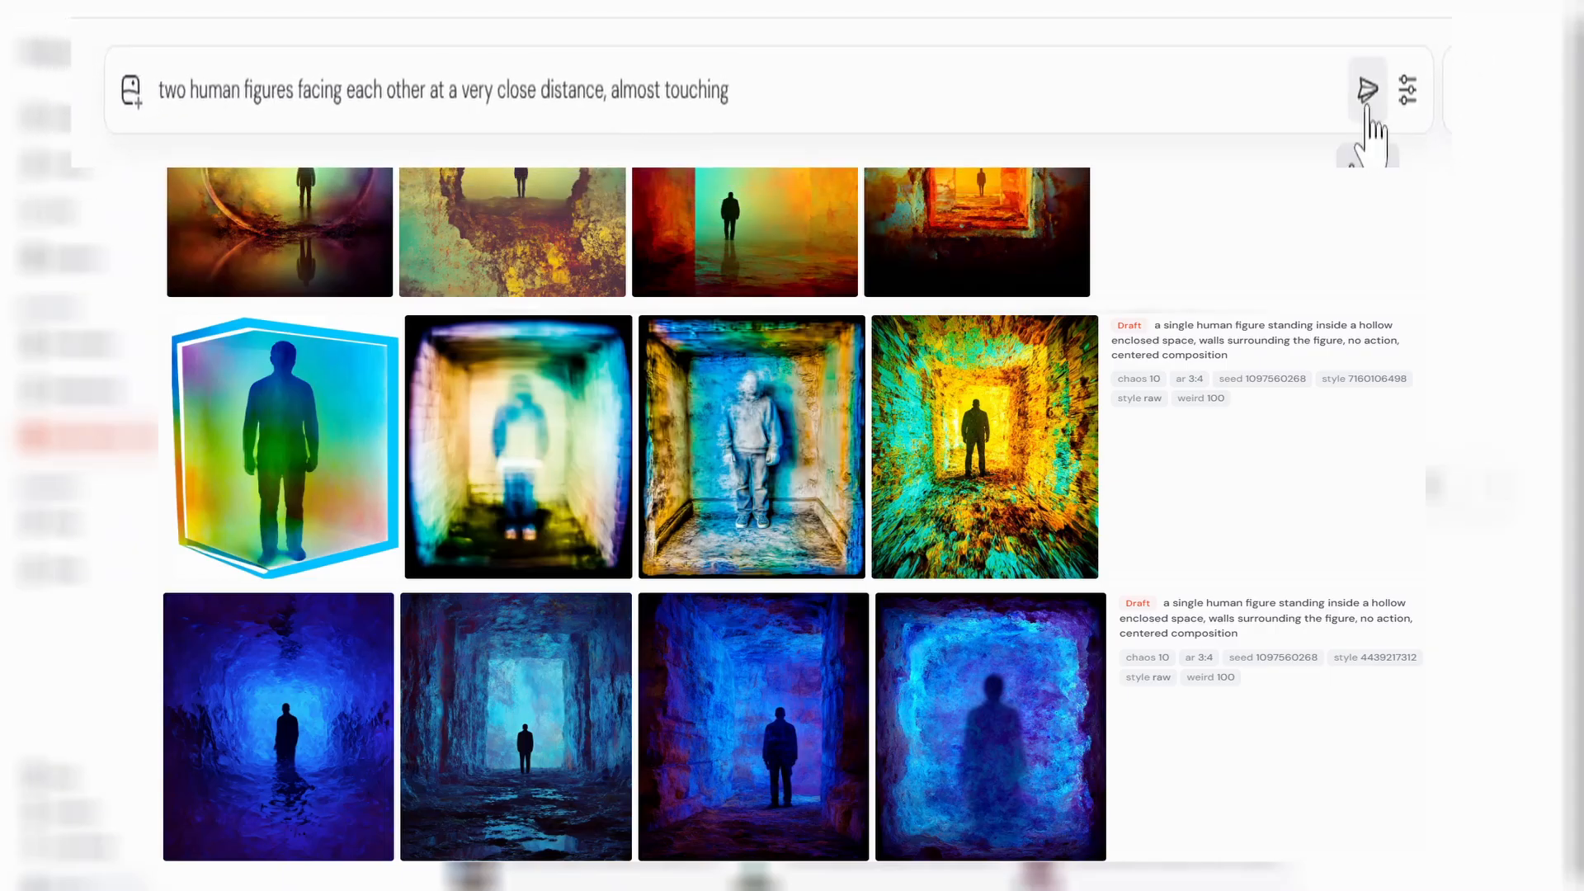
{"action": "left_click", "coordinate": [1356, 96]}
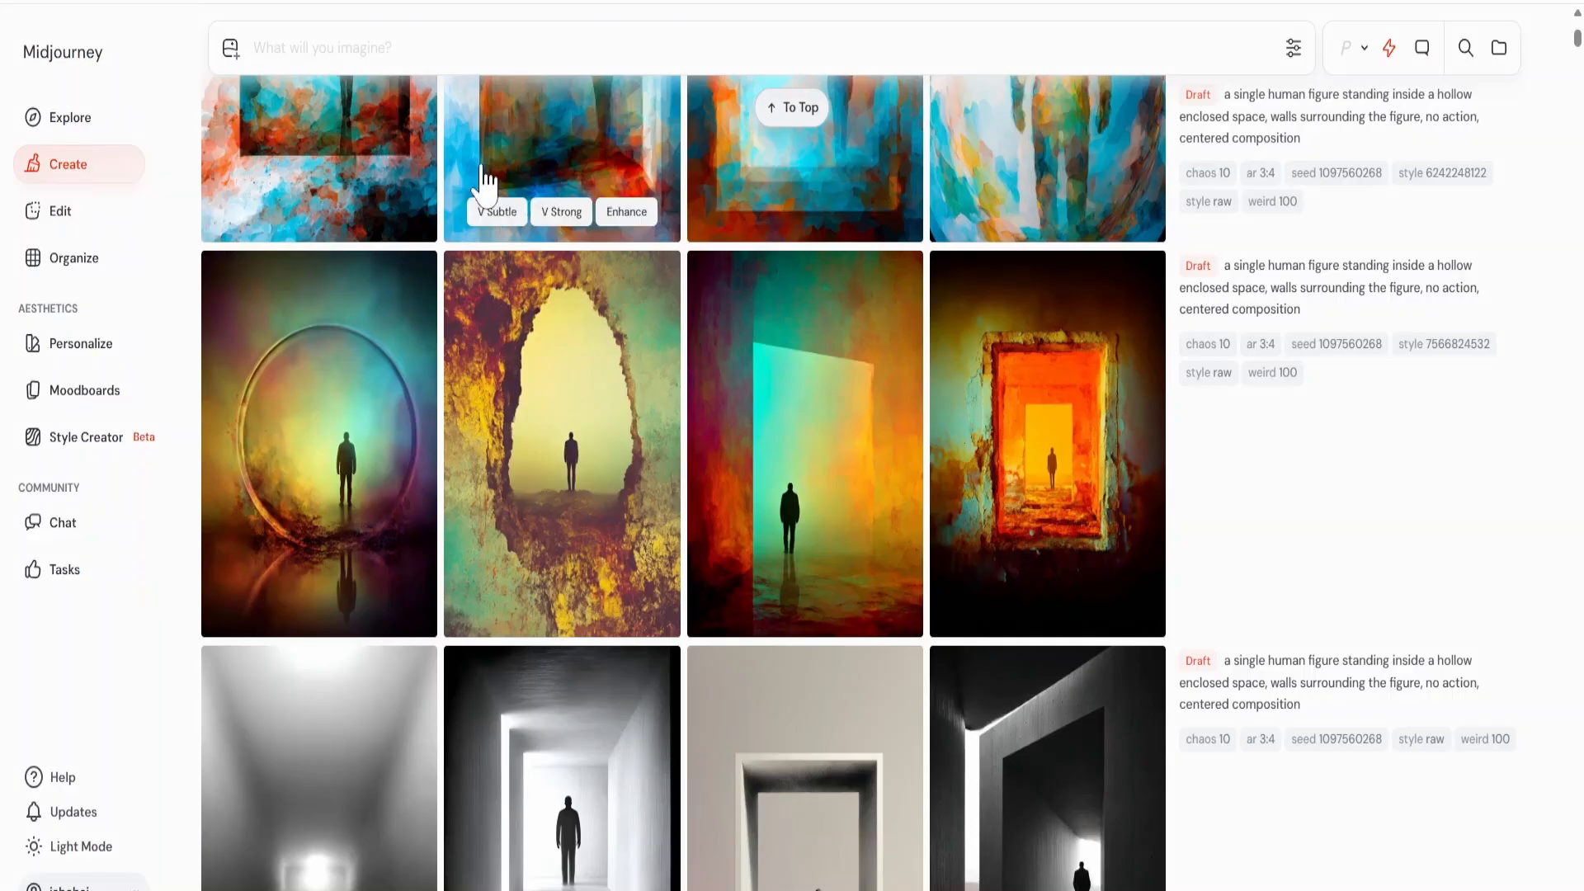
{"action": "type", "text": "two human figures facing each oth"}
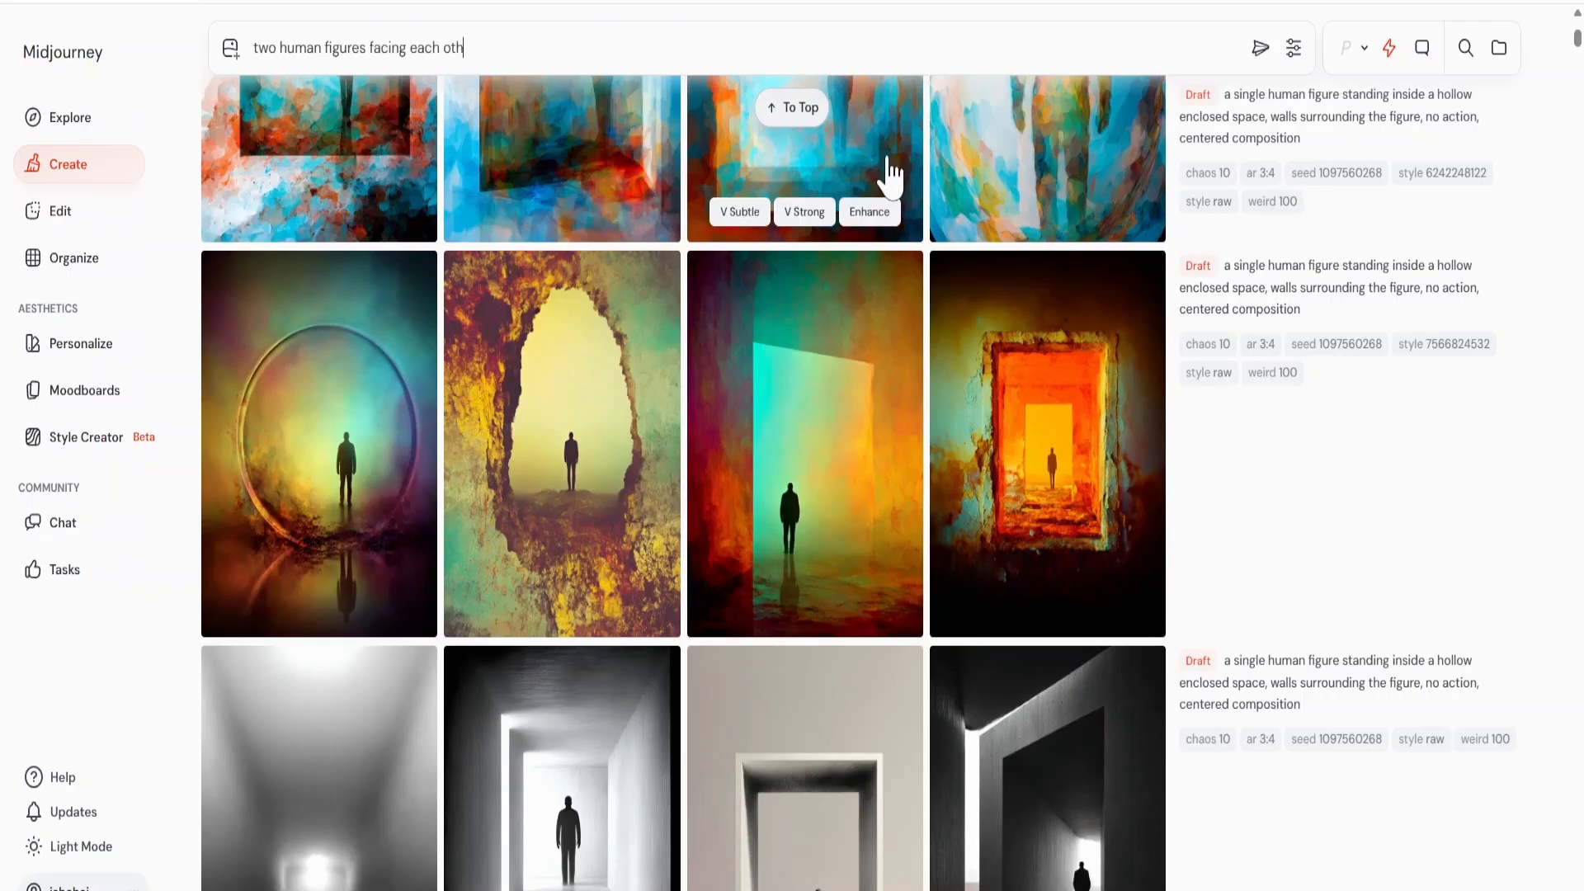
{"action": "type", "text": "er at a very close distance, almost touching"}
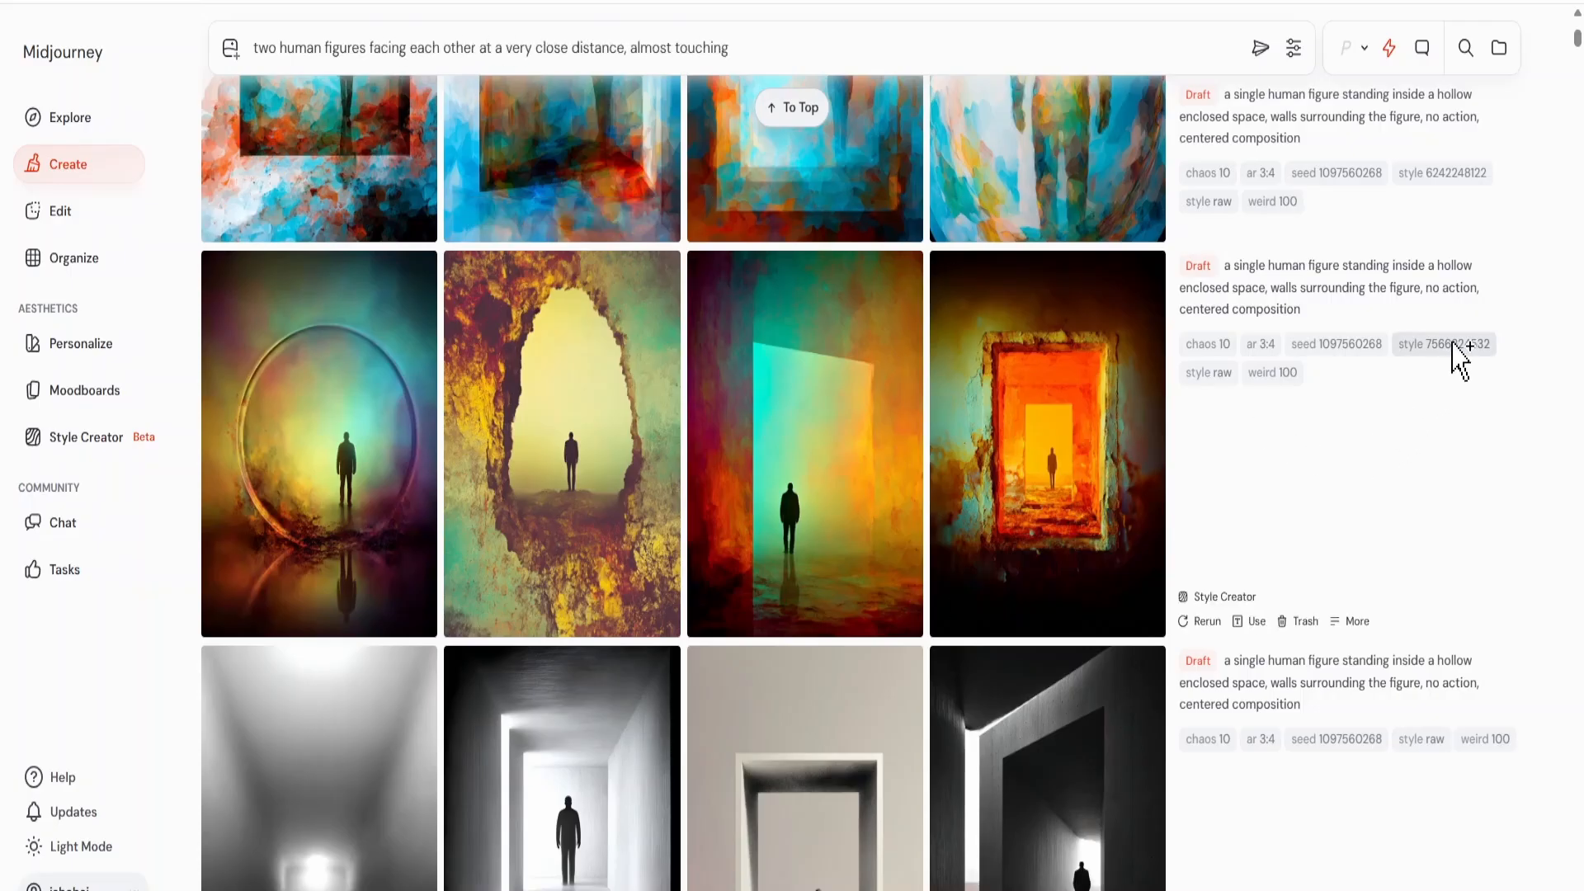
{"action": "left_click", "coordinate": [1444, 345]}
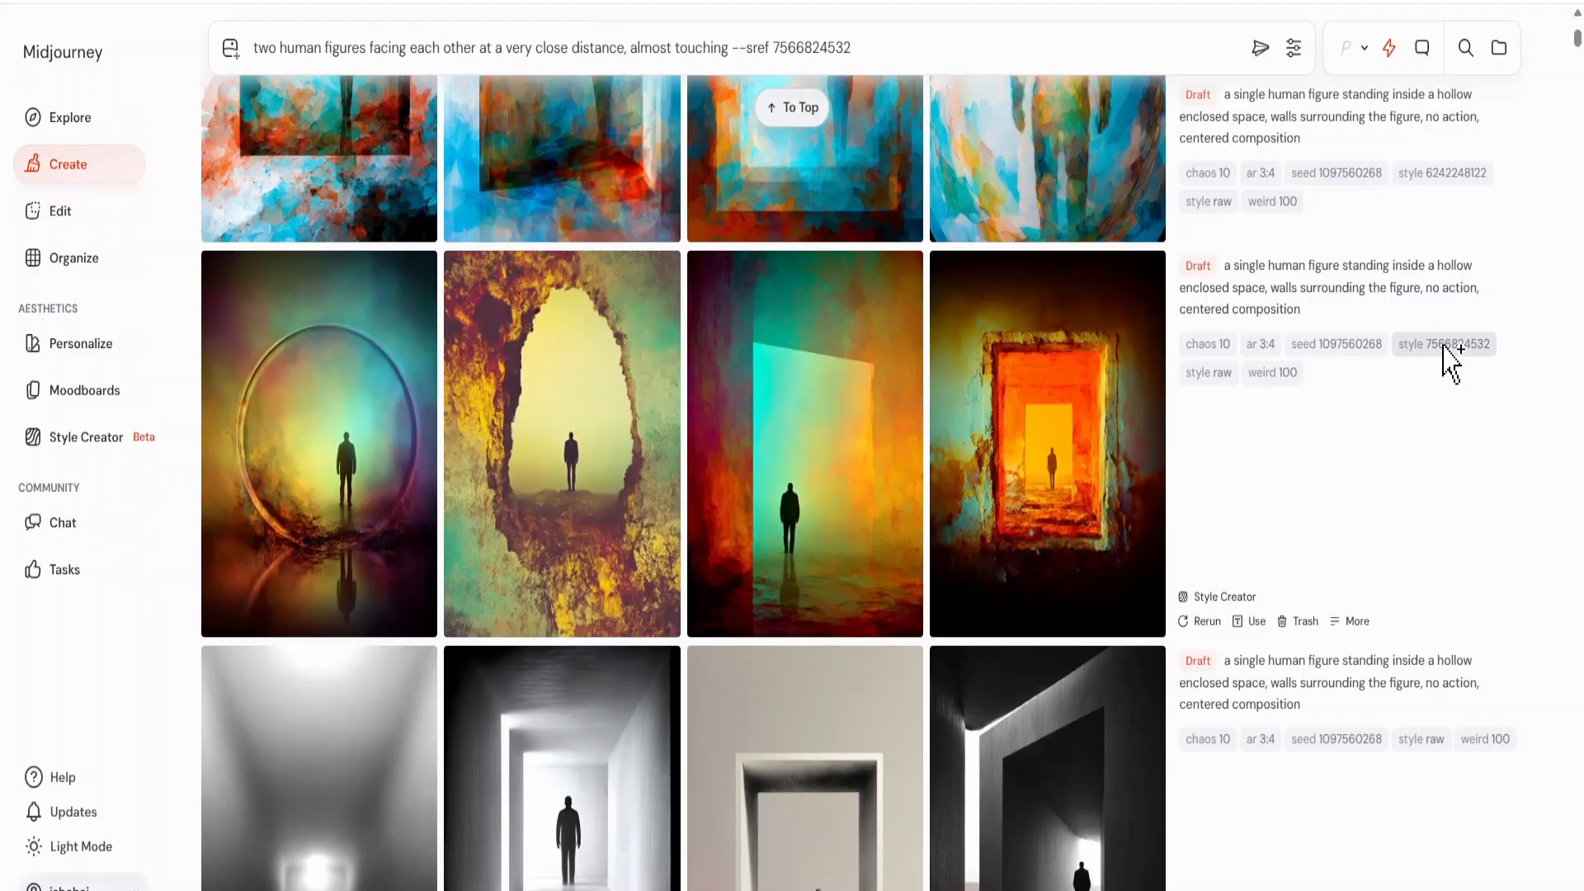
{"action": "left_click", "coordinate": [1260, 49]}
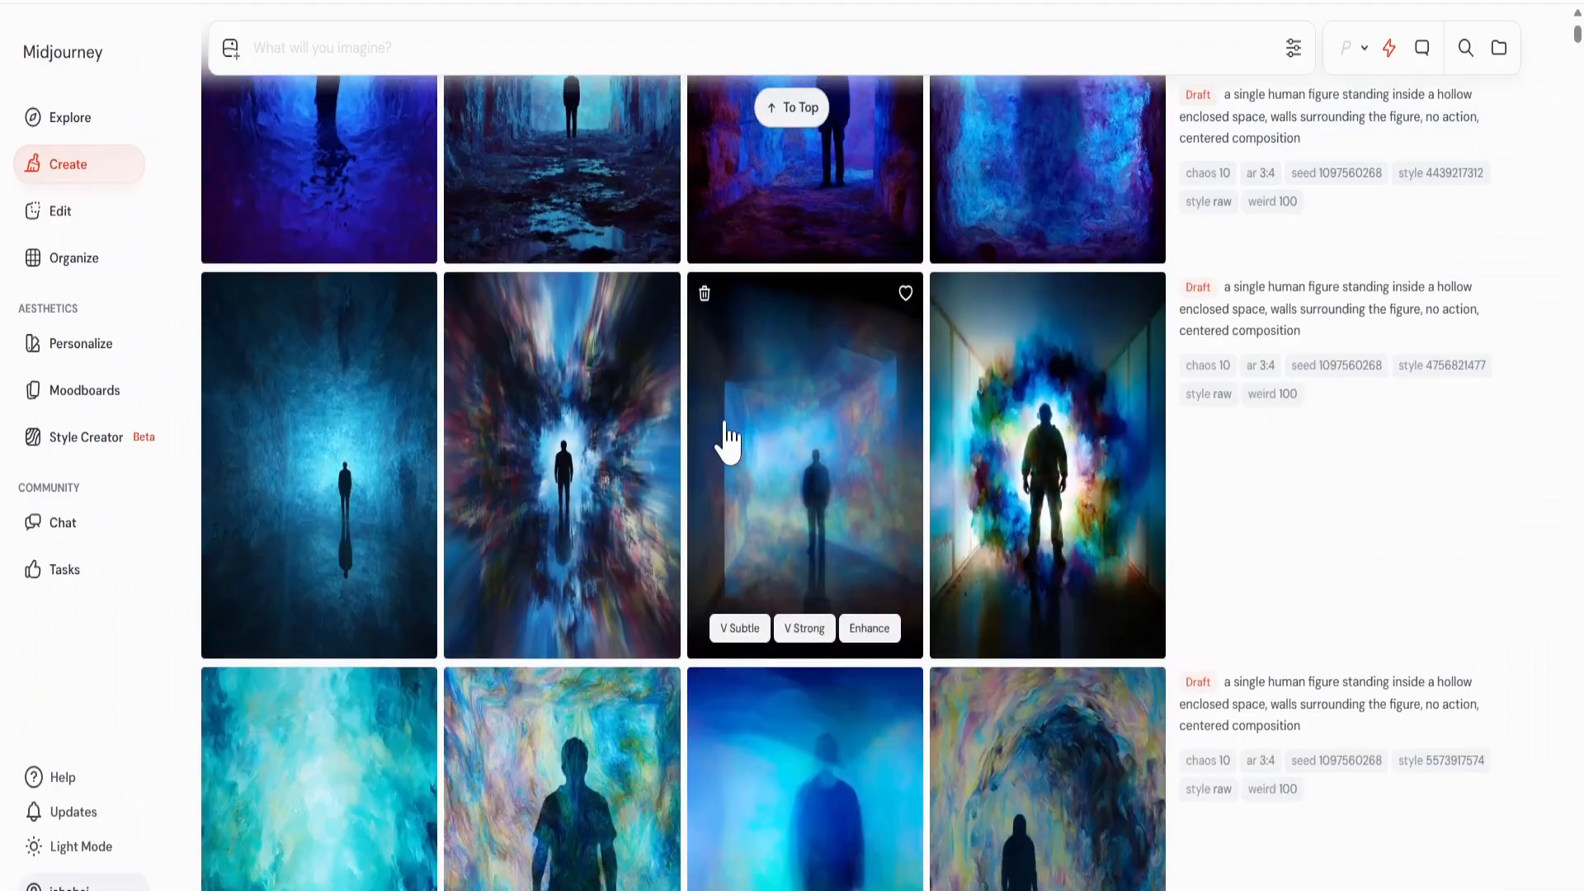
{"action": "scroll", "coordinate": [724, 443], "scroll_direction": "down", "scroll_amount": 5}
{"action": "scroll", "coordinate": [724, 443], "scroll_direction": "down", "scroll_amount": 8}
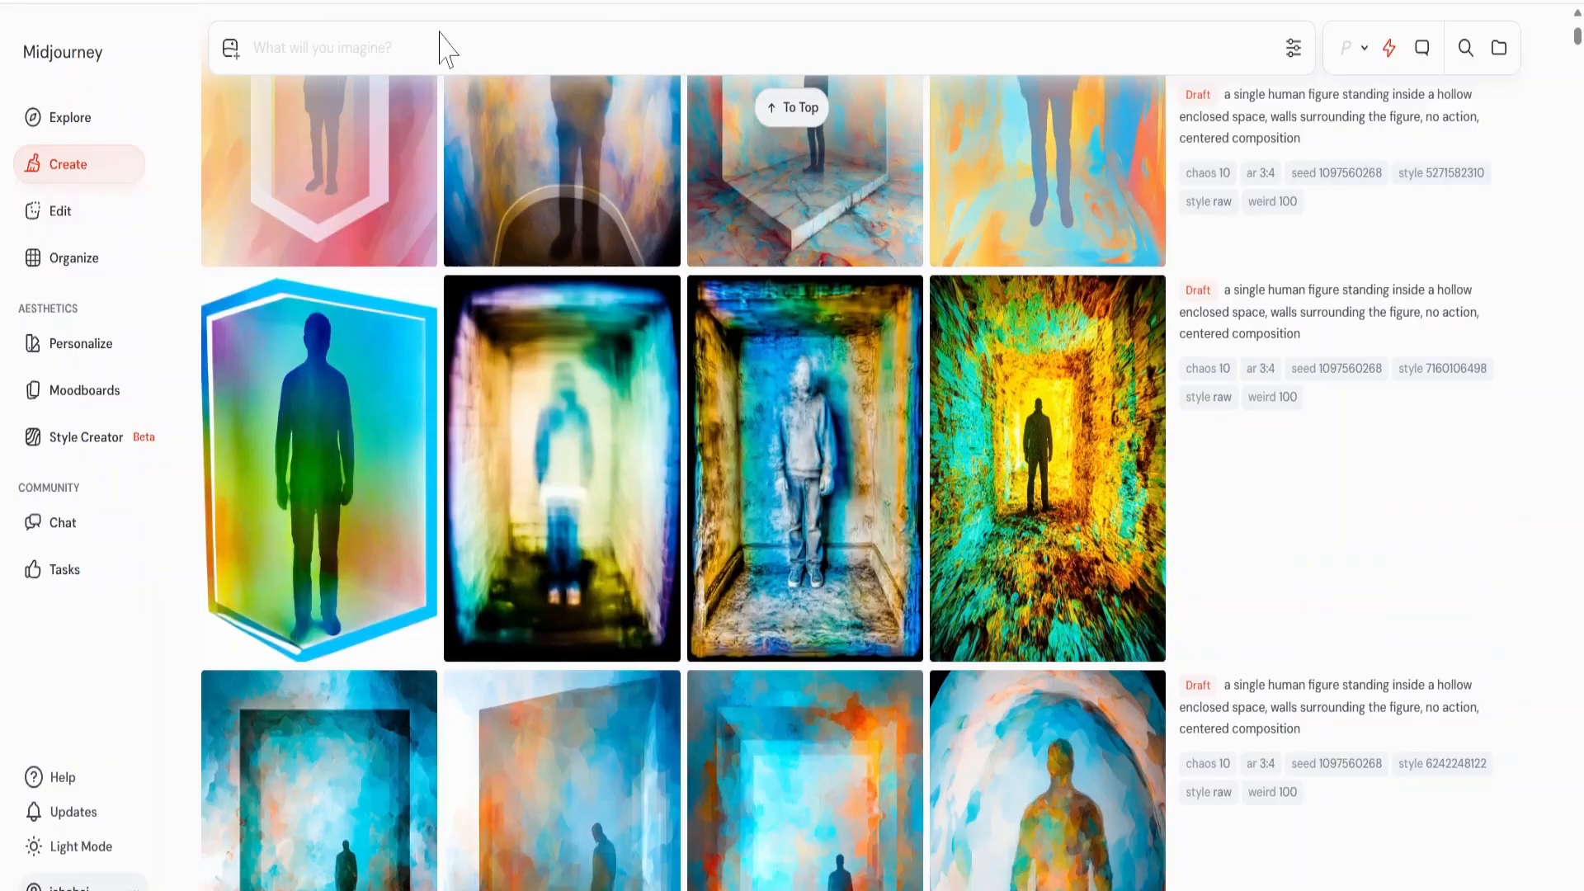
{"action": "left_click", "coordinate": [439, 45]}
{"action": "type", "text": "two human figures facing each other at a very close distance, almost tou"}
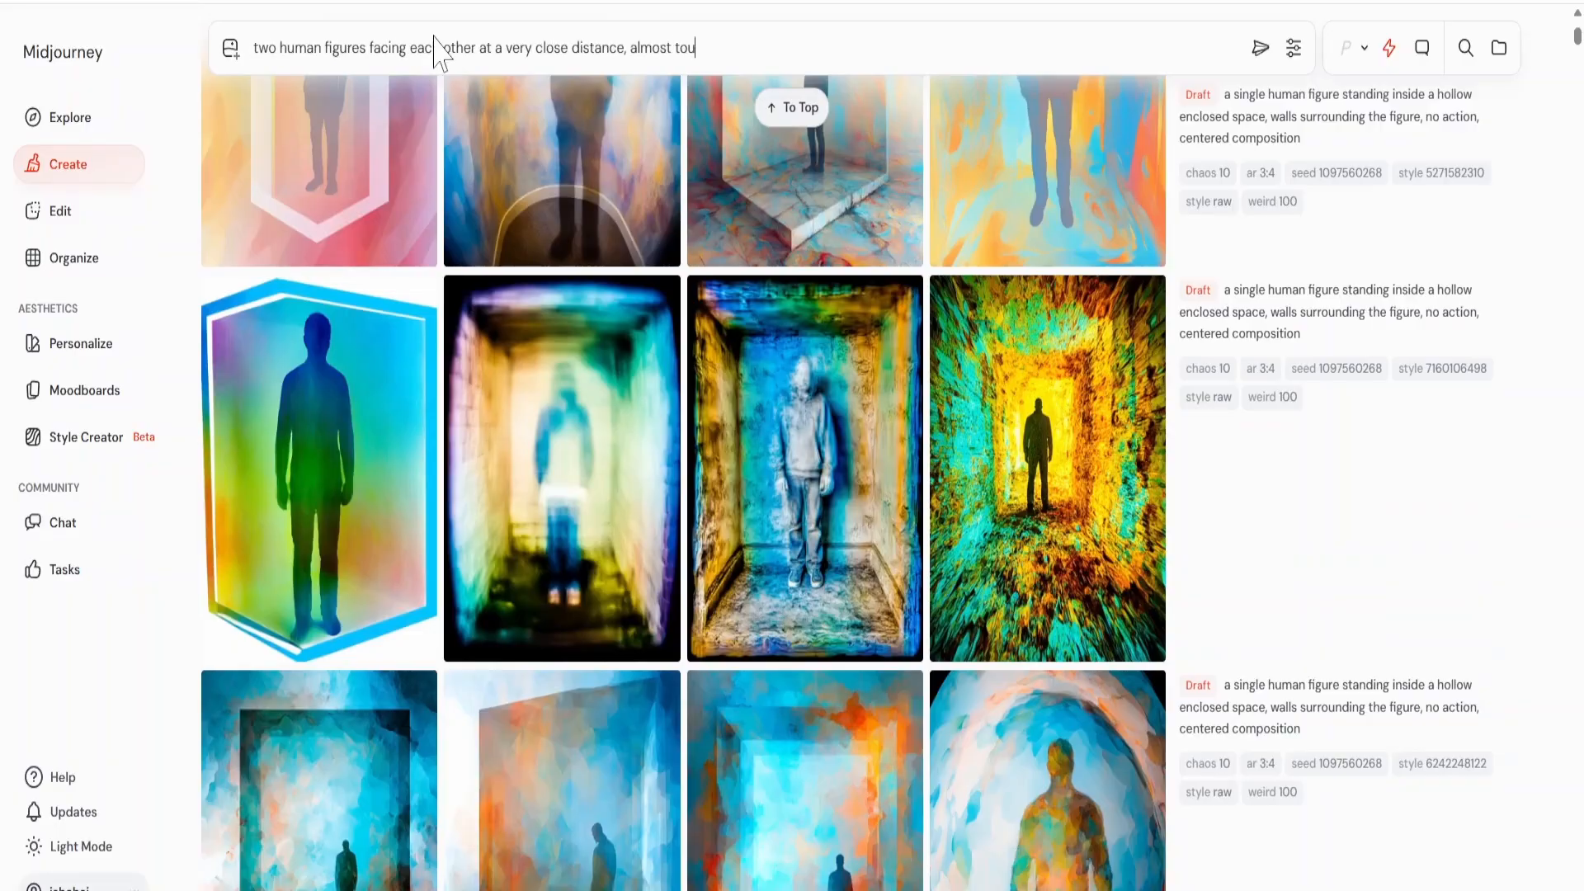
{"action": "type", "text": "ching"}
{"action": "left_click", "coordinate": [1439, 373]}
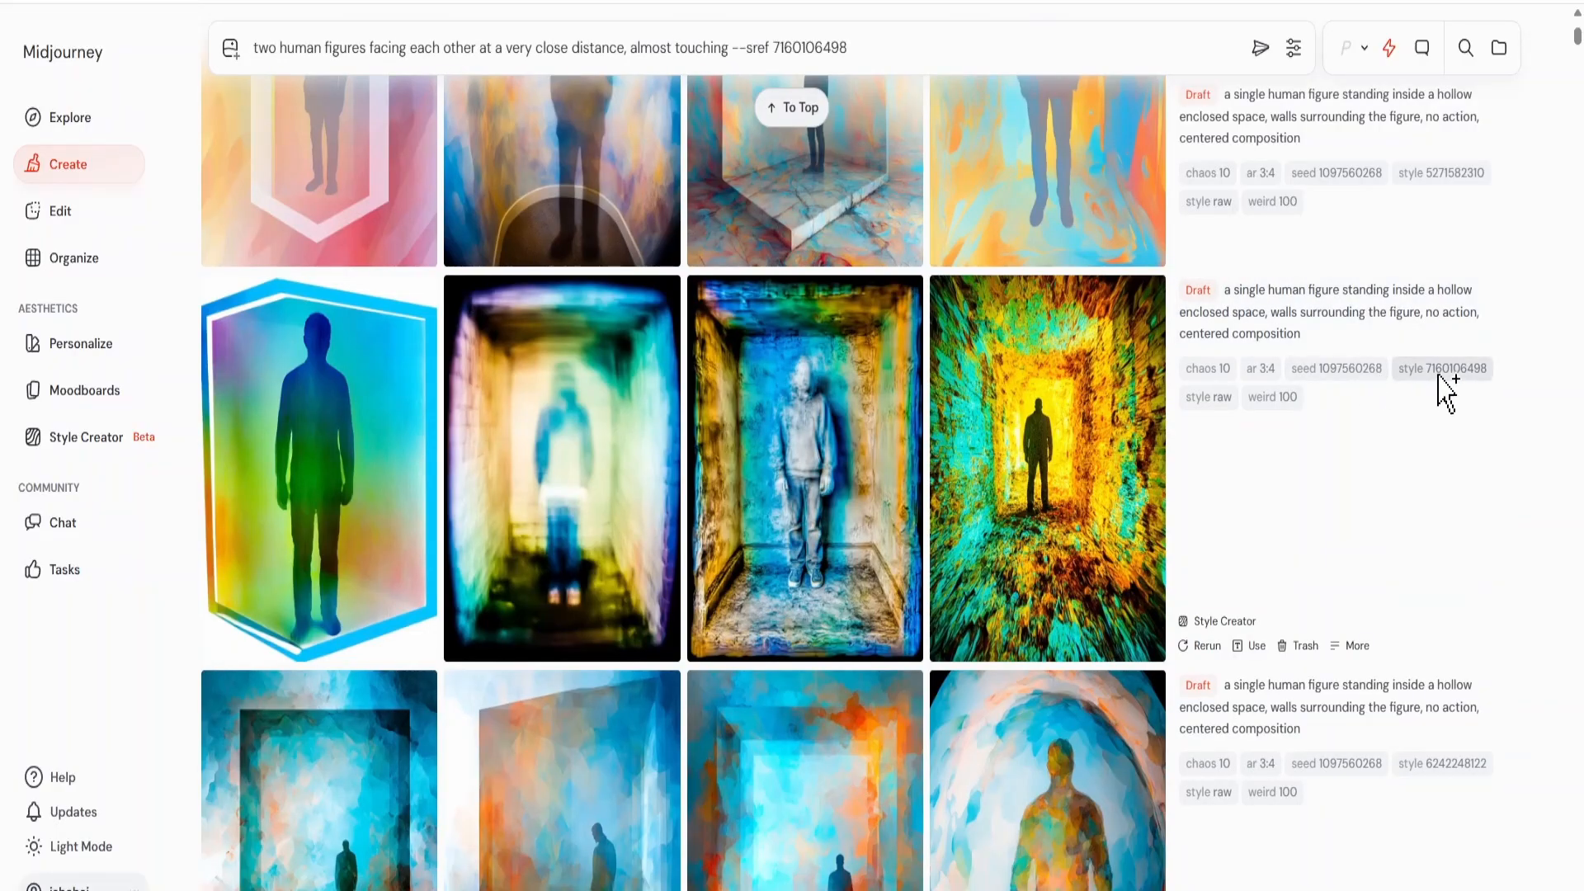
{"action": "left_click", "coordinate": [1260, 70]}
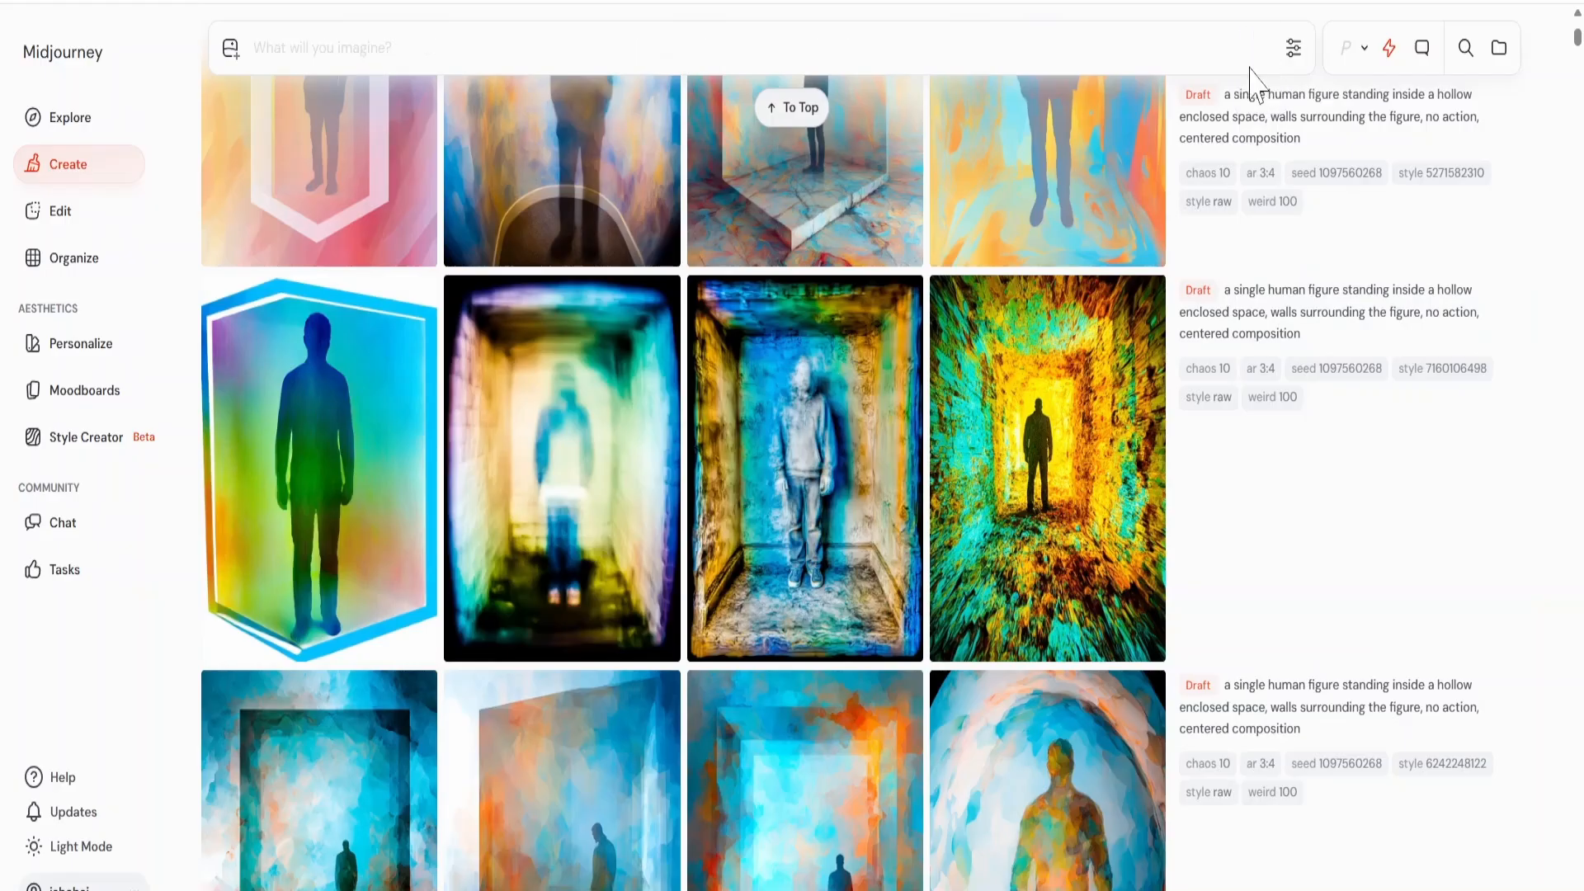
{"action": "scroll", "coordinate": [1003, 372], "scroll_direction": "up", "scroll_amount": 5}
{"action": "scroll", "coordinate": [1003, 371], "scroll_direction": "up", "scroll_amount": 15}
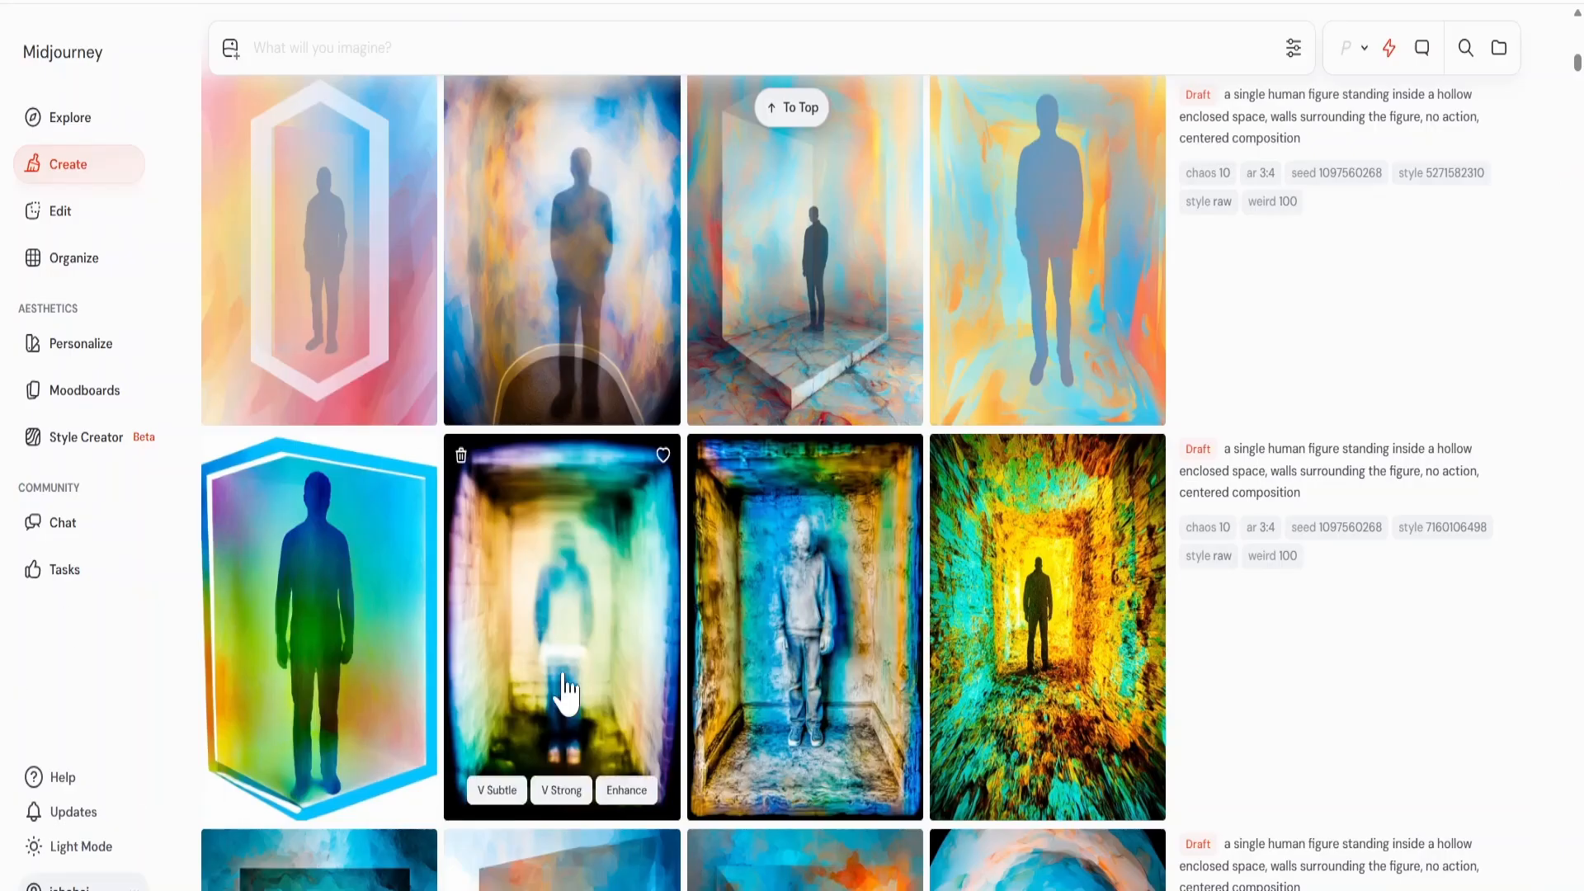
{"action": "scroll", "coordinate": [743, 718], "scroll_direction": "up", "scroll_amount": 10}
{"action": "scroll", "coordinate": [813, 738], "scroll_direction": "up", "scroll_amount": 1}
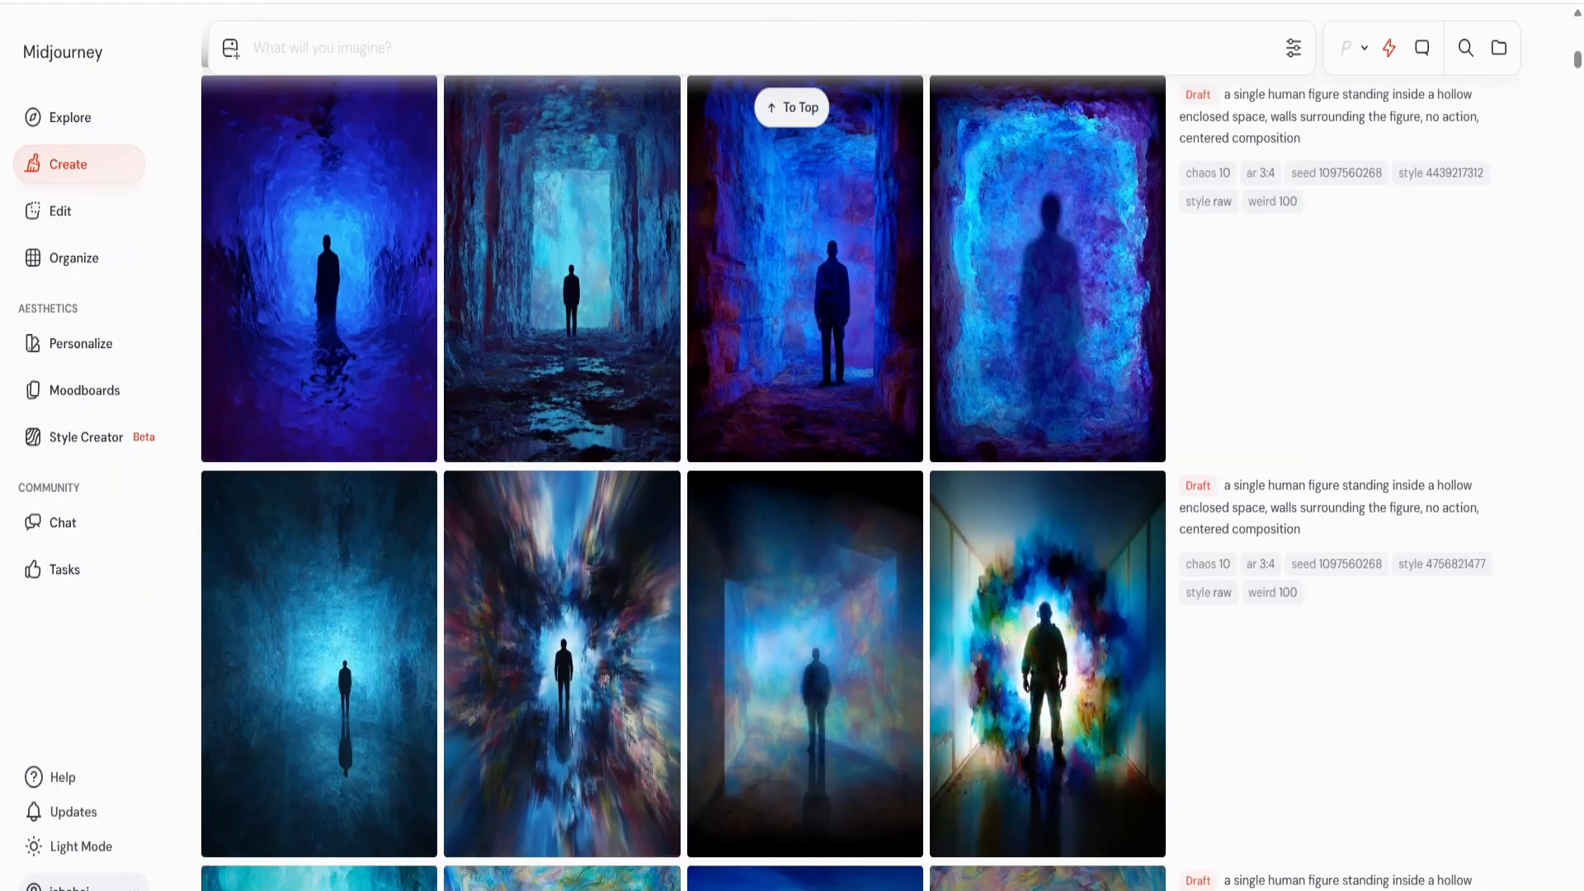
{"action": "type", "text": "two human figures facing each other at a very close distance, almost touching"}
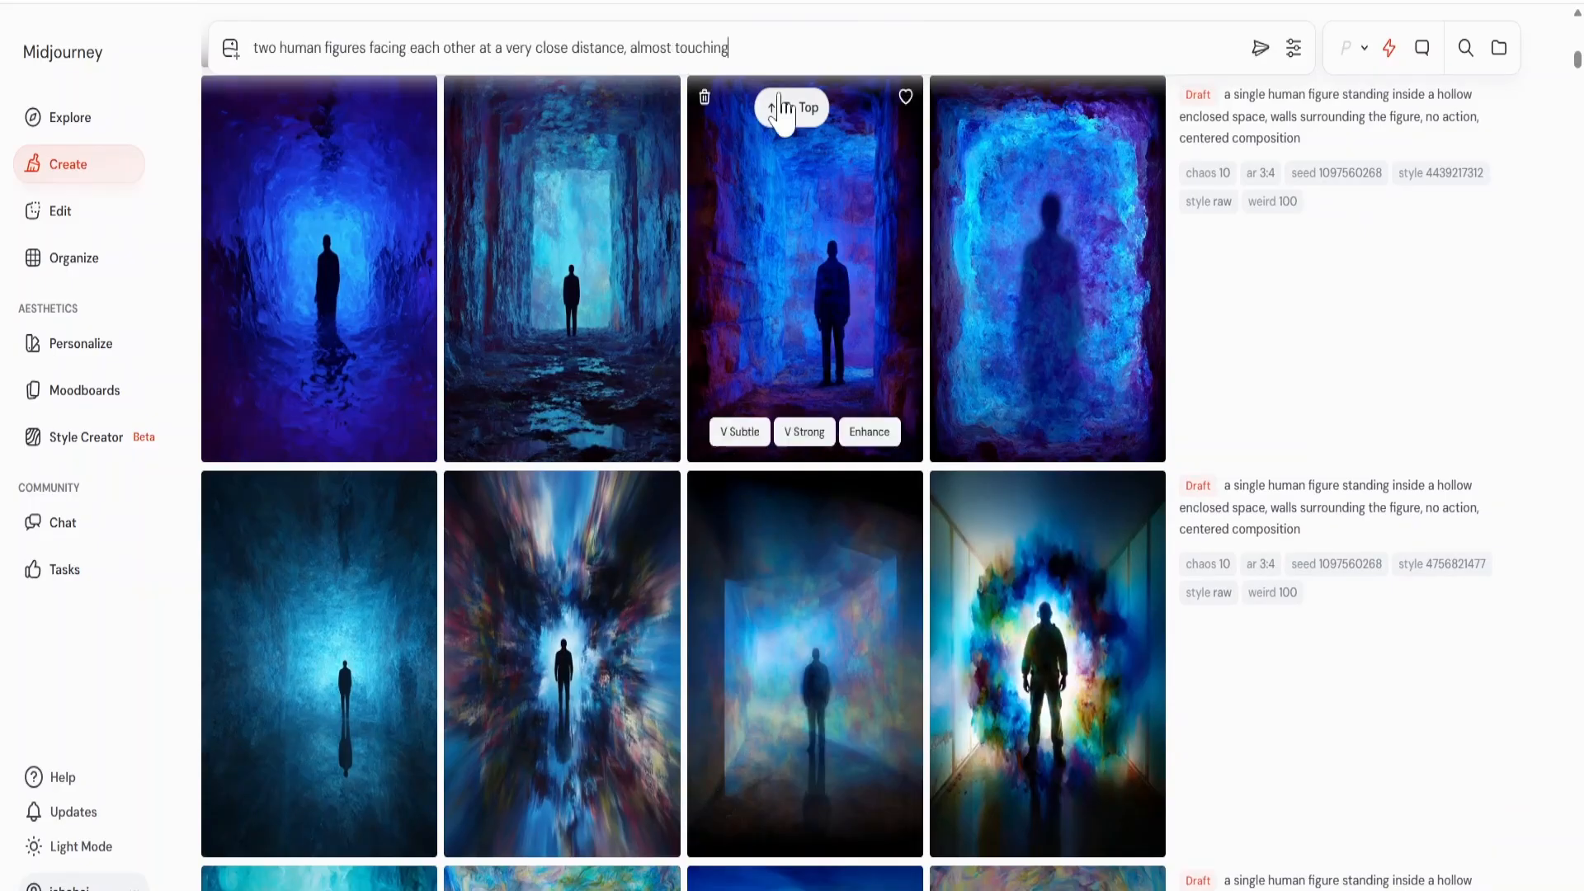
{"action": "left_click", "coordinate": [1437, 175]}
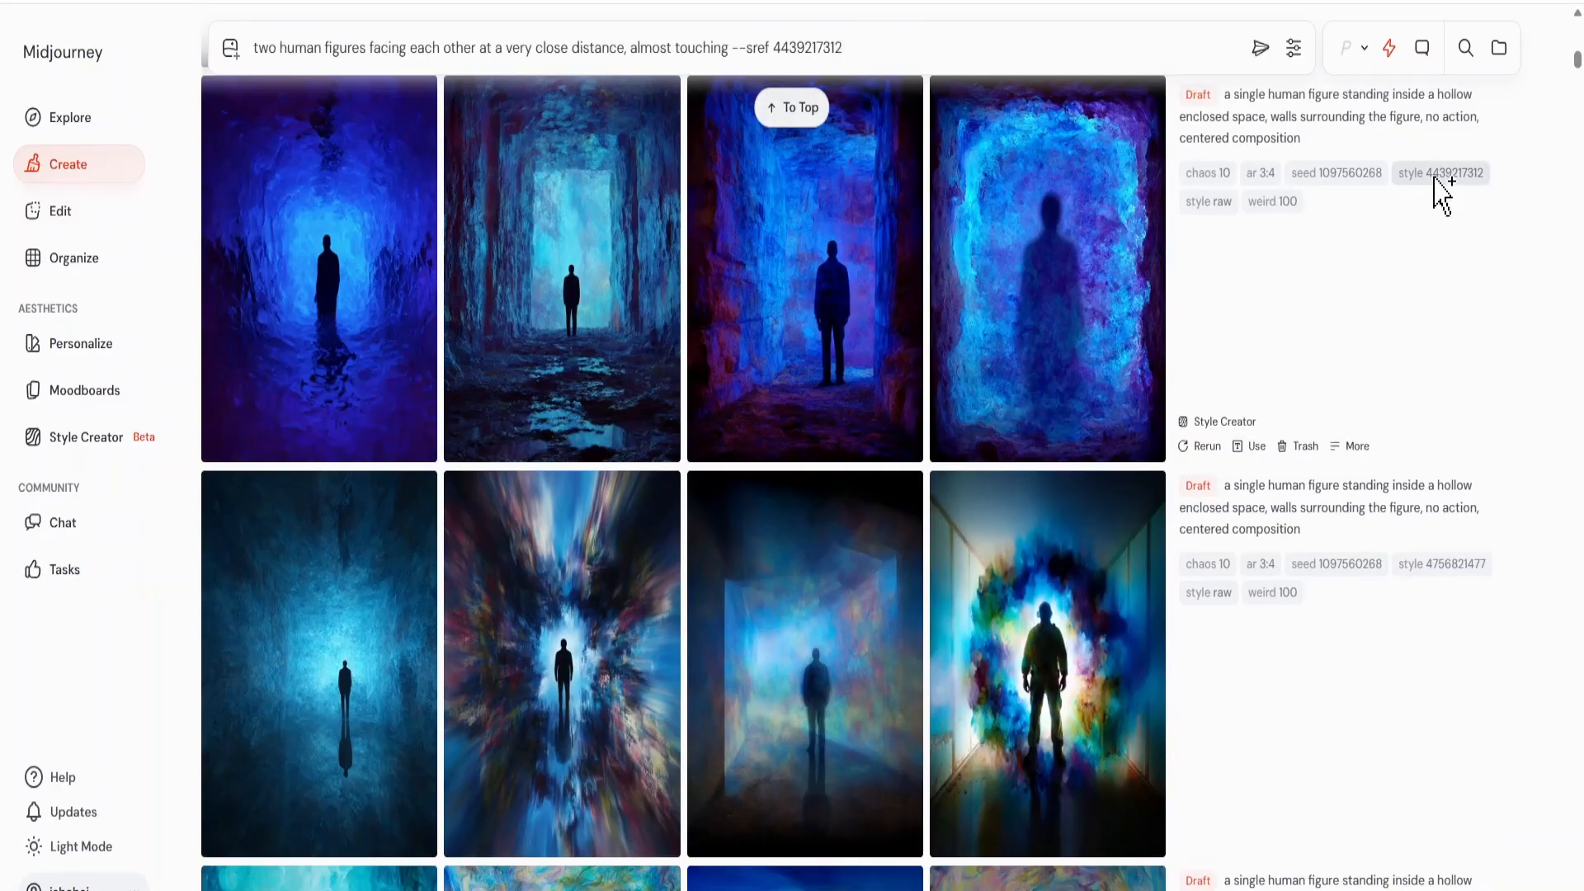
{"action": "left_click", "coordinate": [1260, 48]}
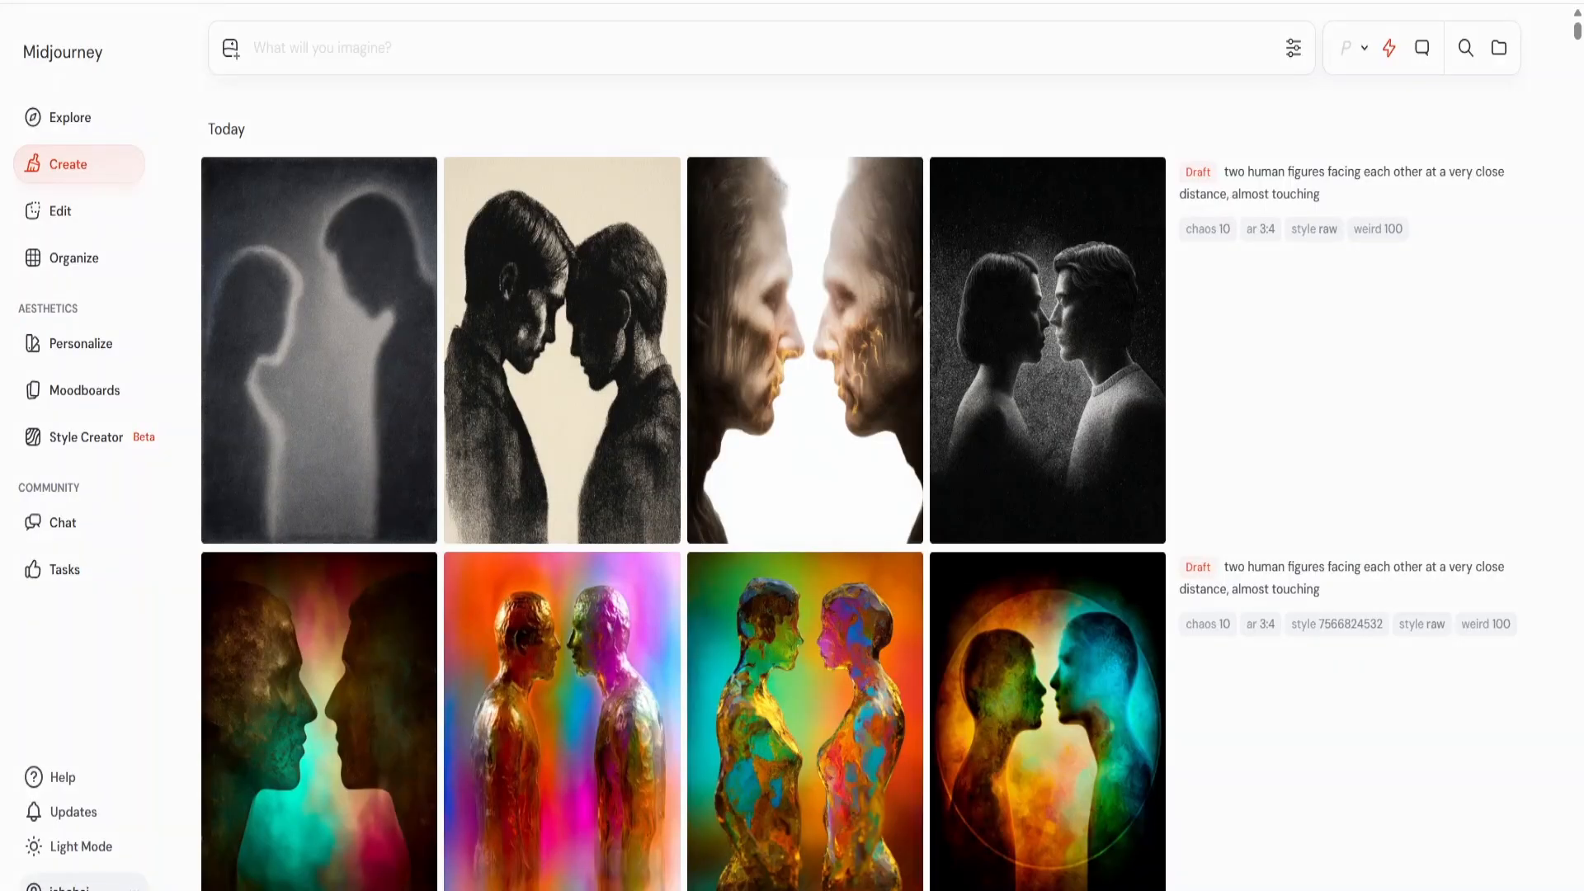
Generate images from "a child running through an open field, holding a string attached to a kite flying in the sky, a single tree standing in the distance".
{"action": "left_click", "coordinate": [339, 62]}
{"action": "type", "text": "a child running through an open field, holding a string attached to a kite "}
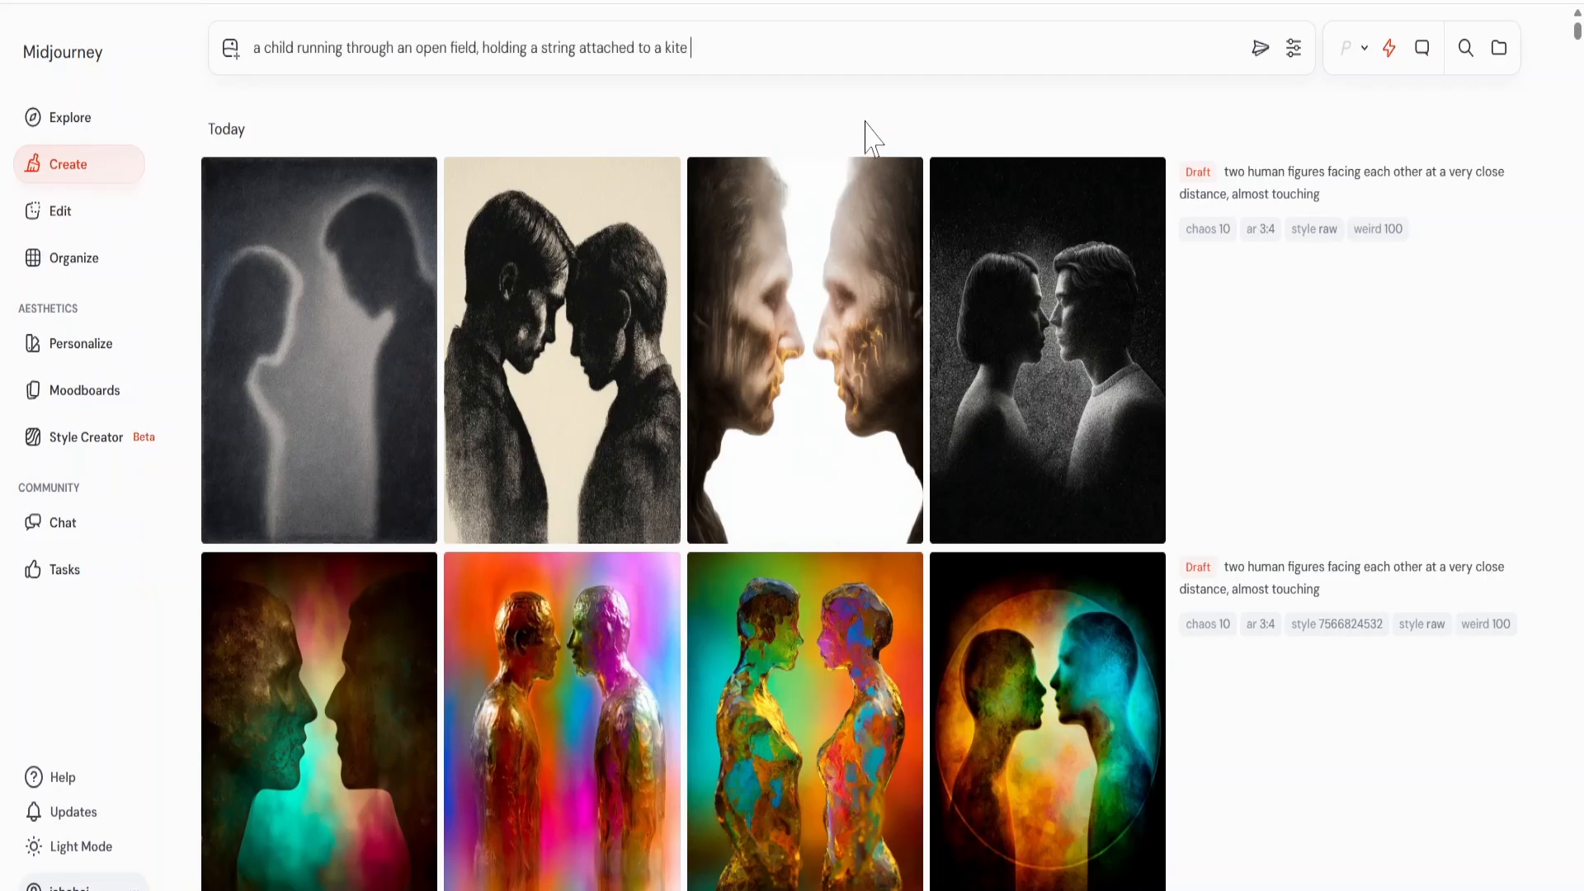
{"action": "type", "text": "flying in the sky, a single tree standing in the distance"}
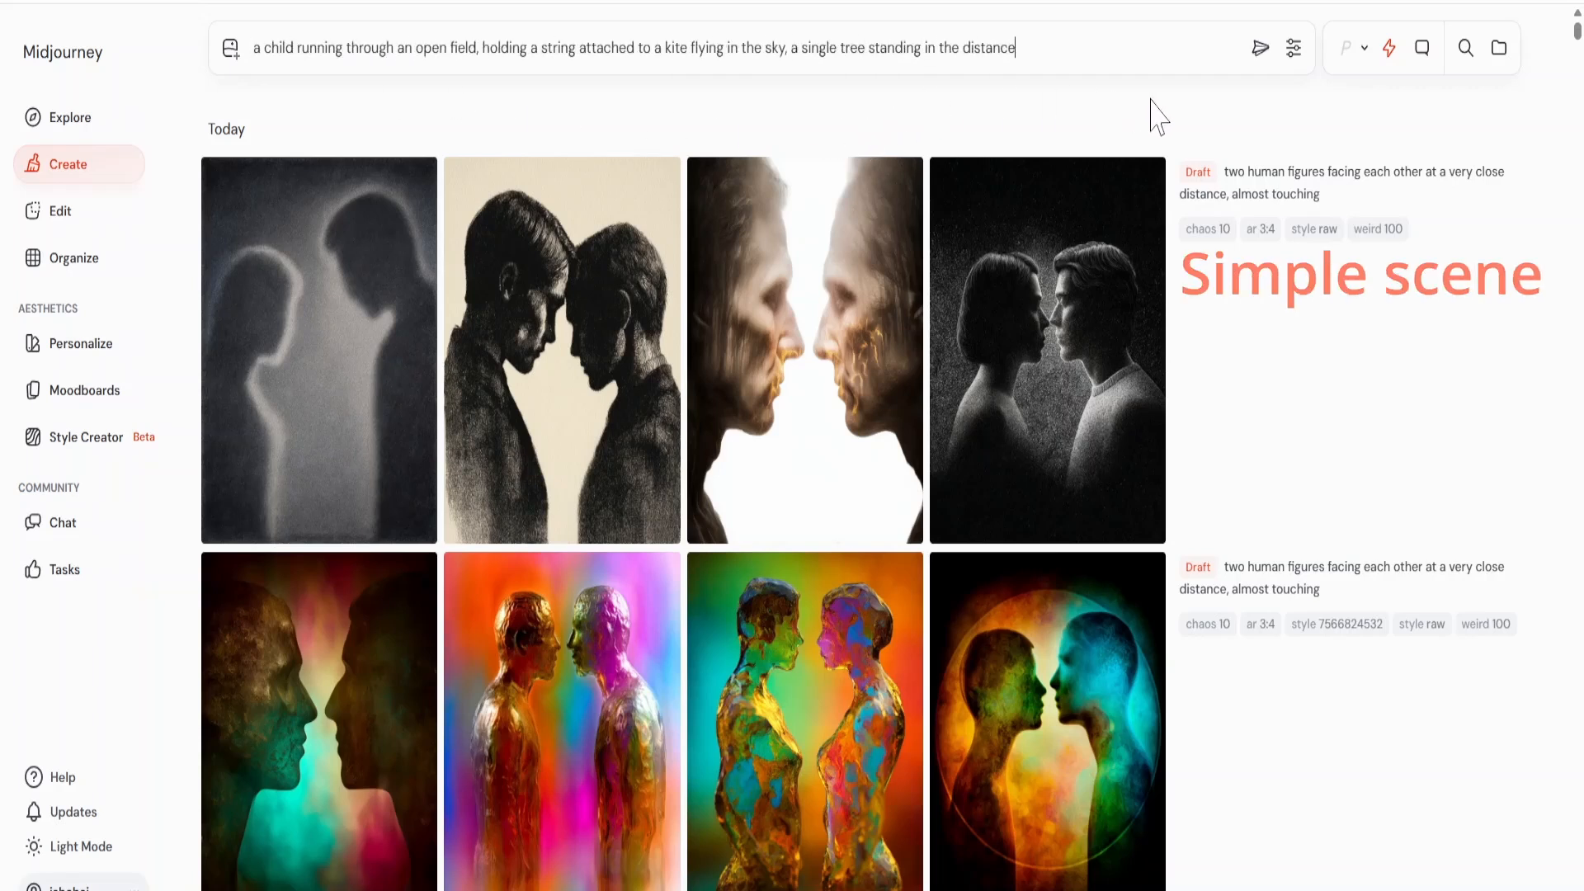
{"action": "left_click", "coordinate": [1259, 48]}
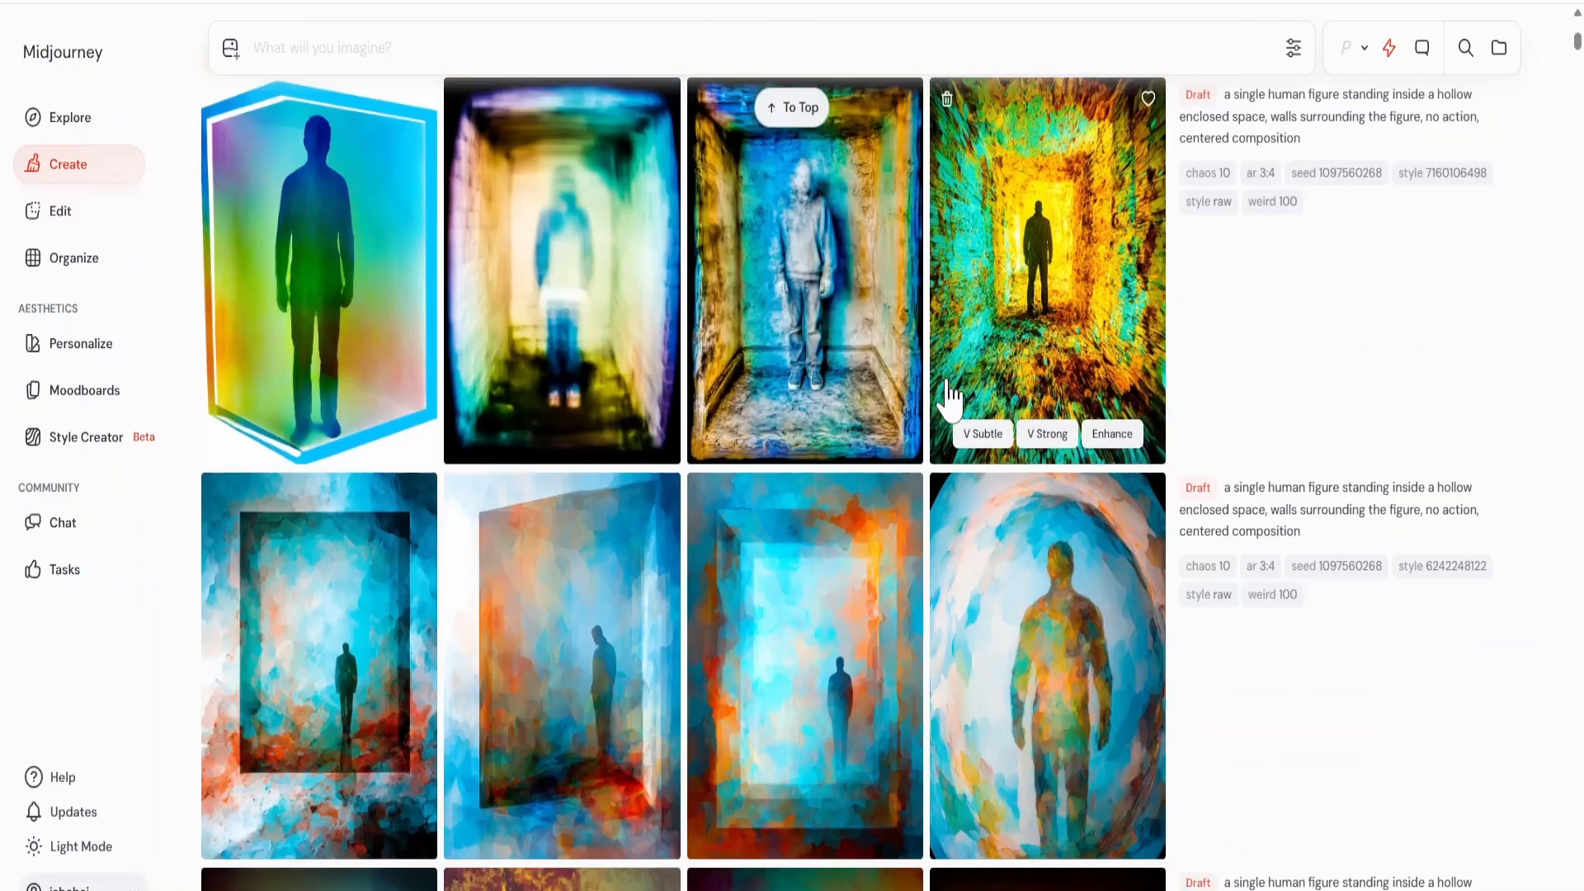
{"action": "scroll", "coordinate": [947, 418], "scroll_direction": "down", "scroll_amount": 3}
{"action": "type", "text": "a child running through an open field, holding a string attached to a kite flying in the sky, a single tree standing in the distance"}
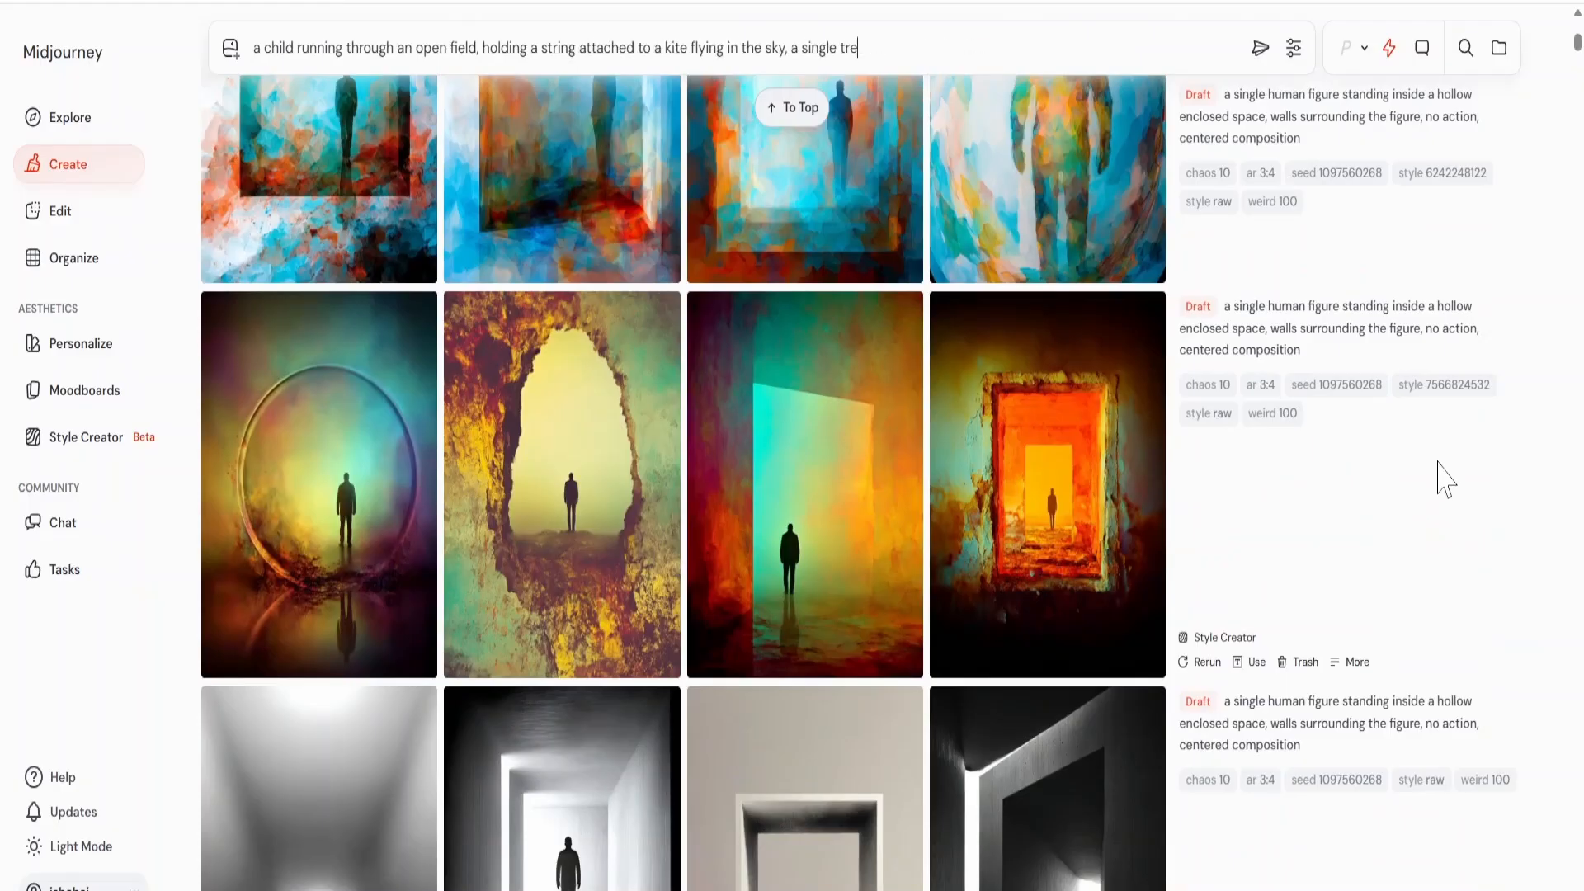
{"action": "left_click", "coordinate": [1444, 386]}
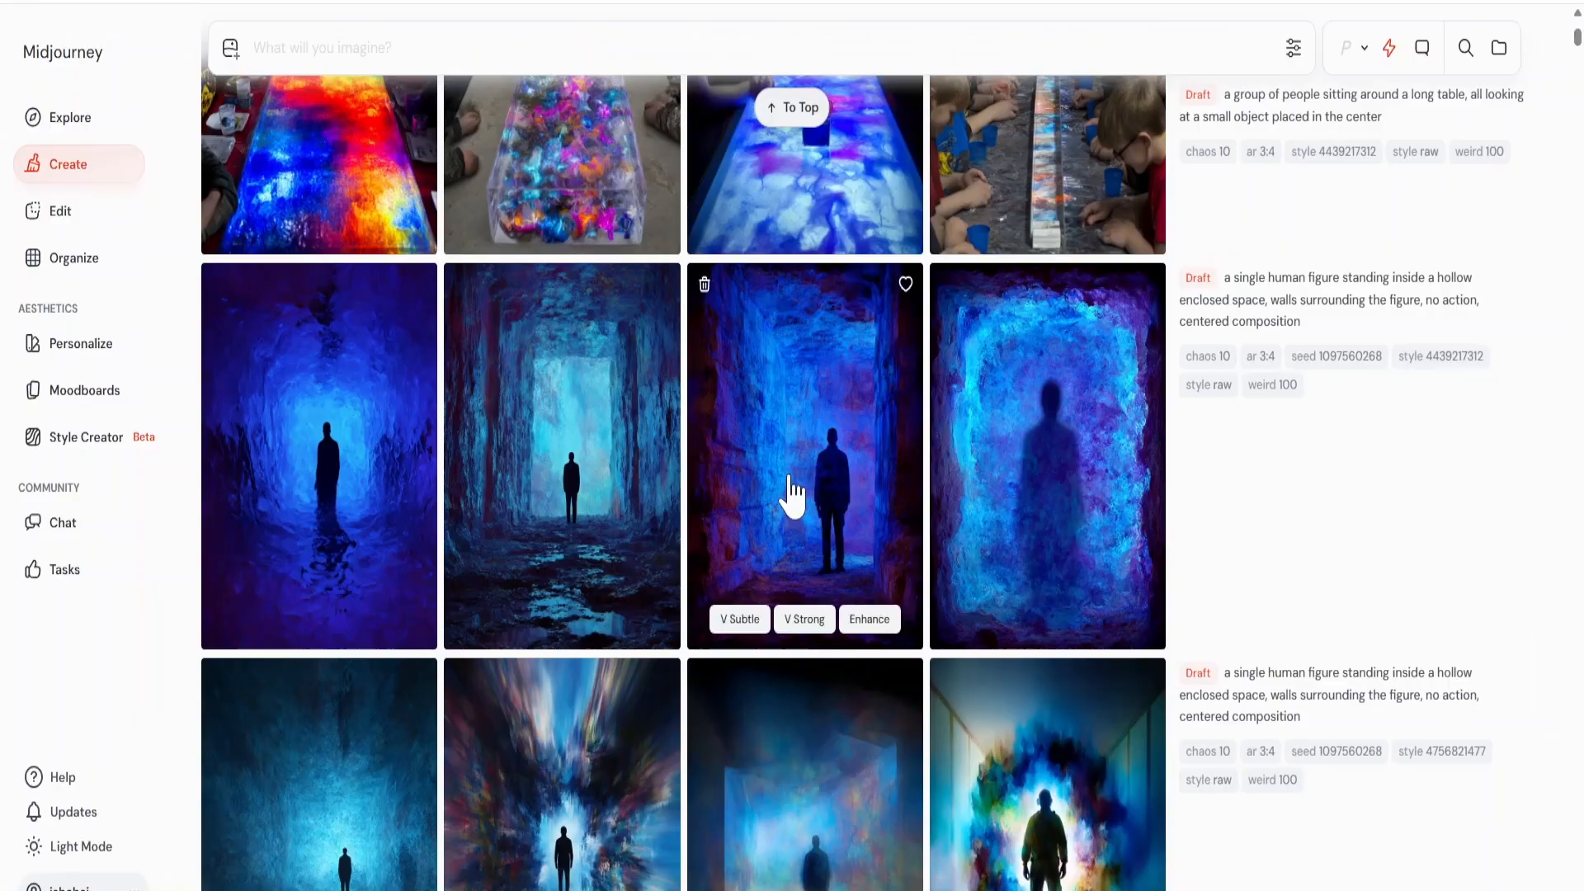
{"action": "scroll", "coordinate": [794, 487], "scroll_direction": "down", "scroll_amount": 12}
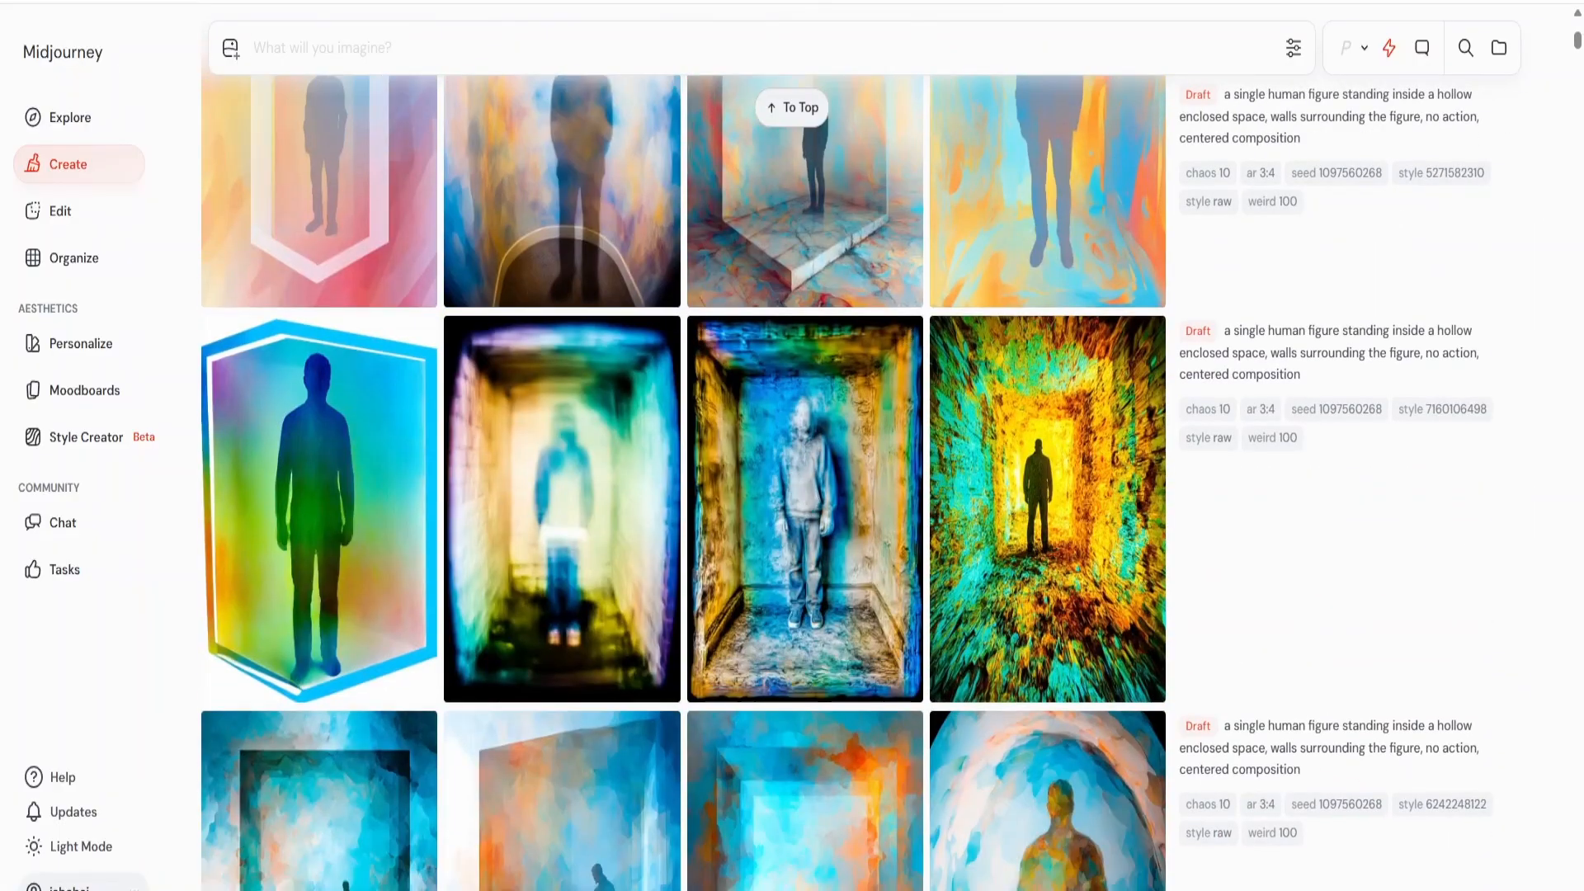
{"action": "type", "text": "a child running through an open field, holding a string attached to a kite flying in the sky, a single tree standing in the distance"}
{"action": "left_click", "coordinate": [1442, 417]}
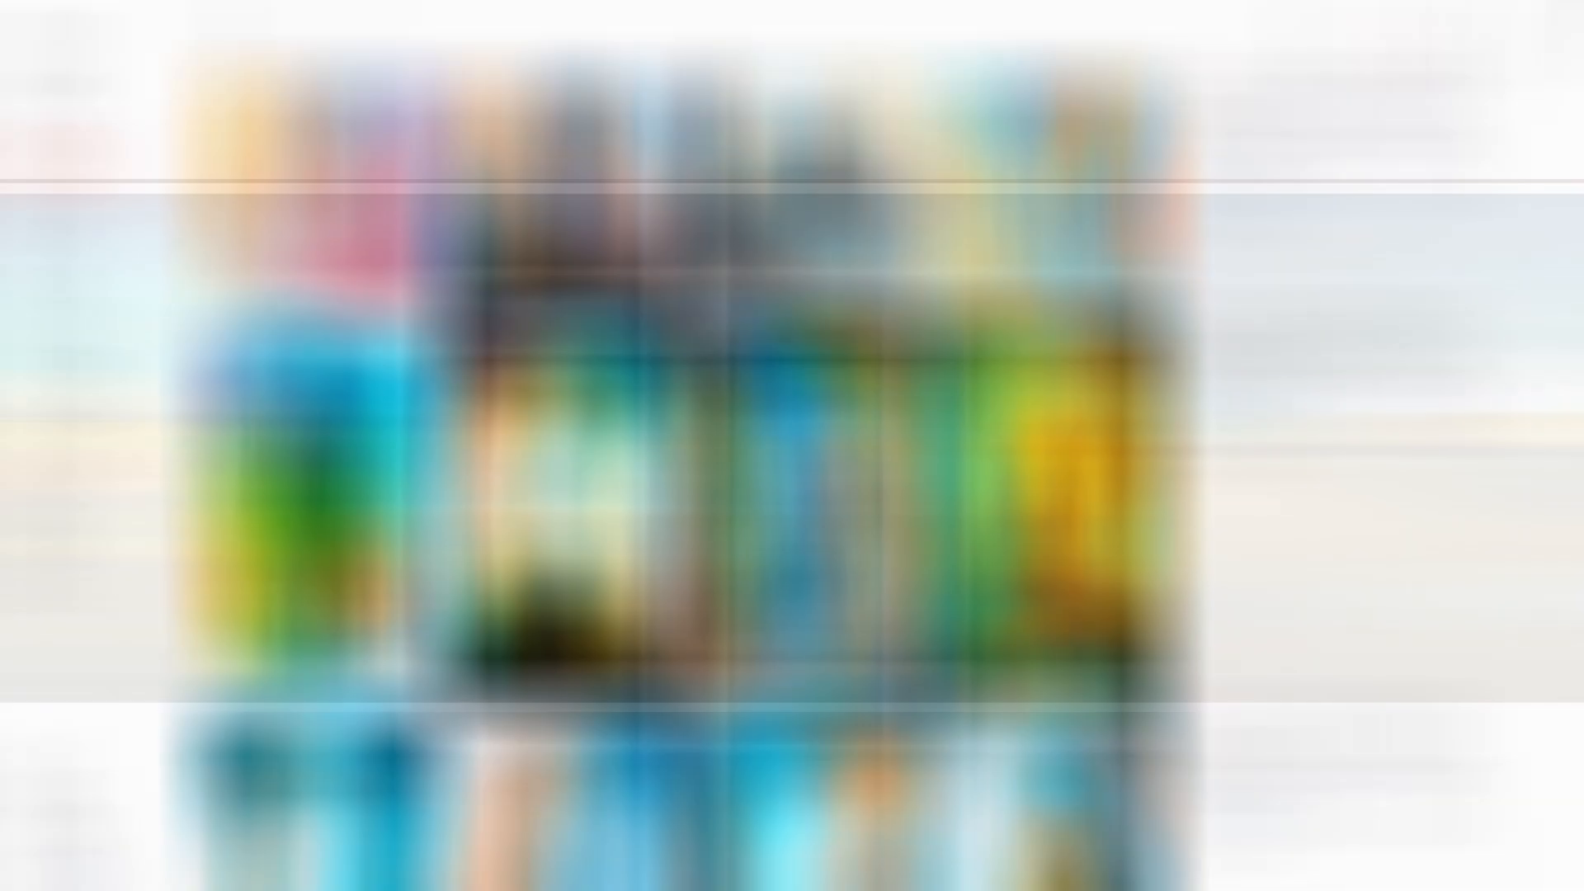
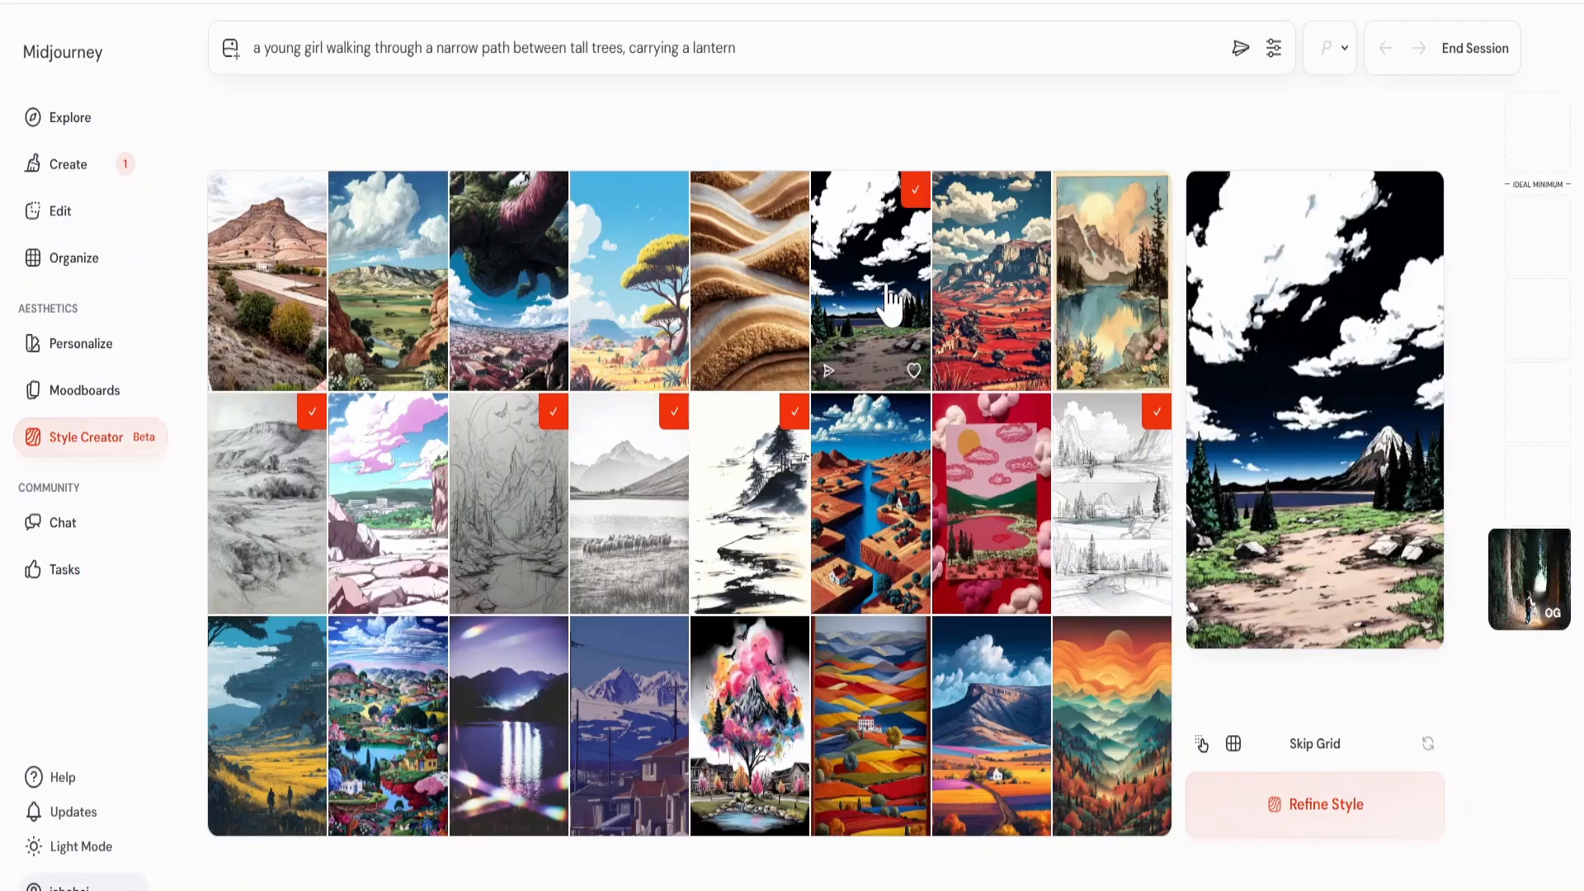
Add the painted mountain lake and the pink ink-splash tree to the landscape selection and refine the lantern girl's style.
{"action": "left_click", "coordinate": [1110, 314]}
{"action": "left_click", "coordinate": [740, 710]}
{"action": "left_click", "coordinate": [1320, 805]}
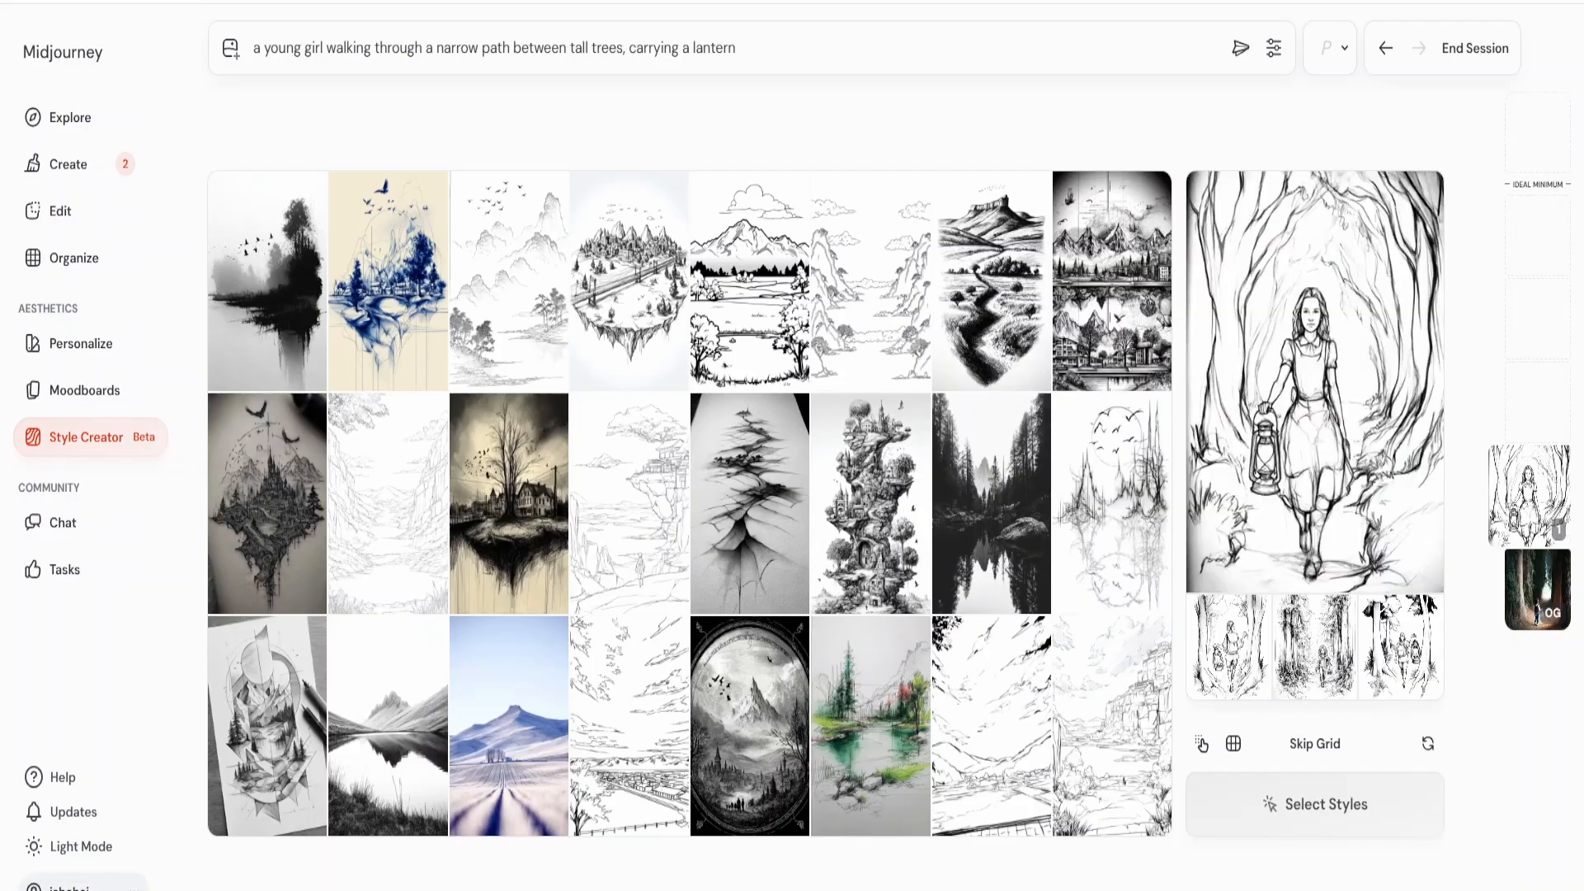
Select dark ink and pencil landscapes, the floating rock castle and the green pond sketch, and refine the style.
{"action": "left_click", "coordinate": [506, 495]}
{"action": "left_click", "coordinate": [871, 503]}
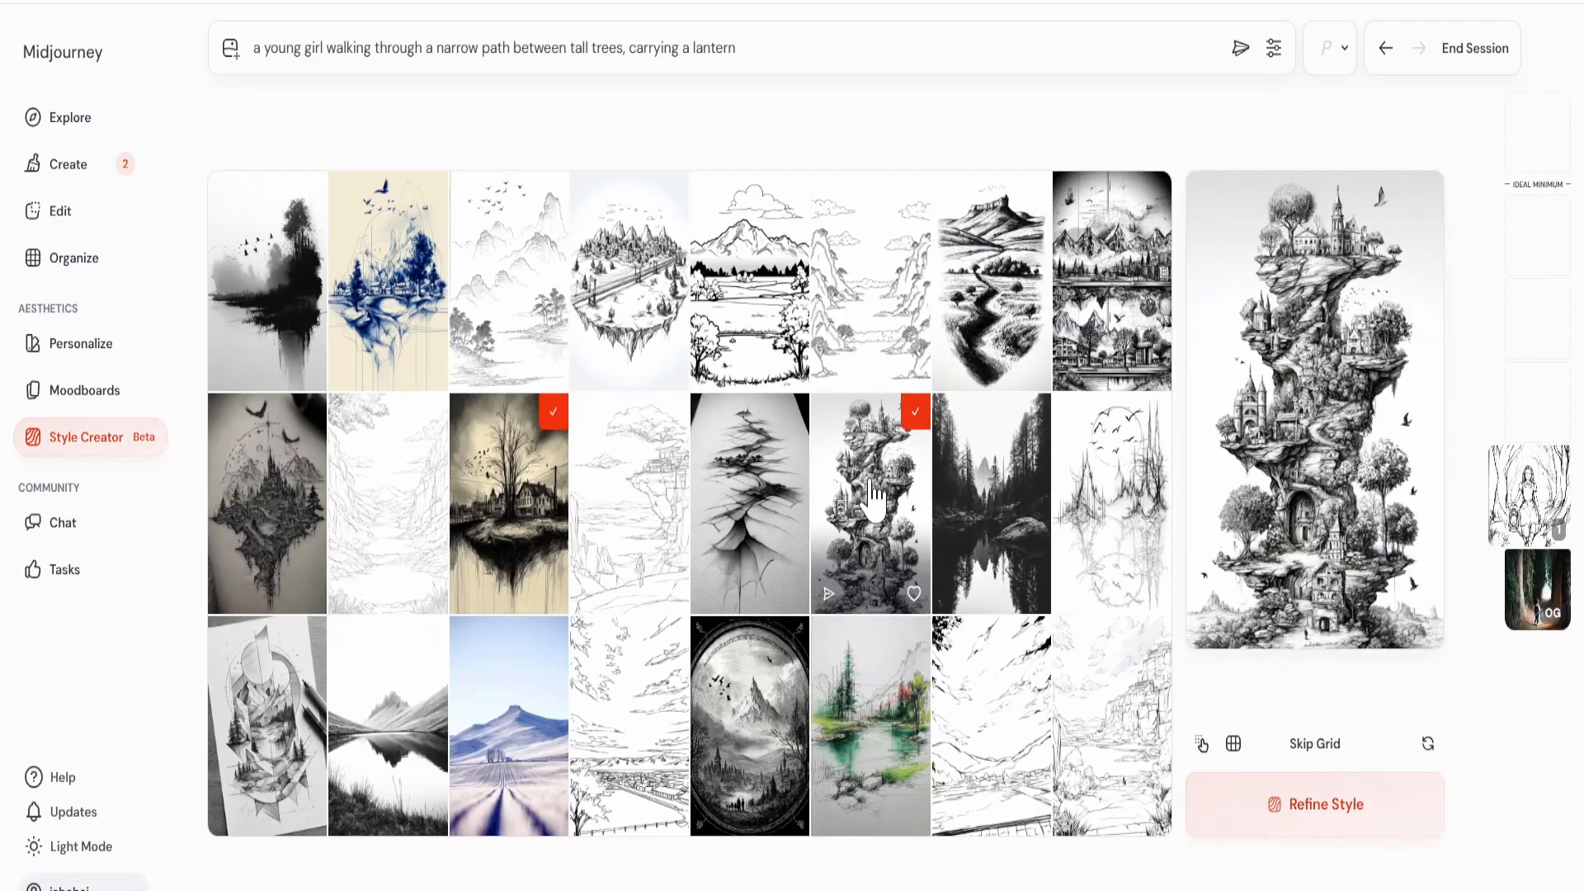
{"action": "left_click", "coordinate": [976, 512]}
{"action": "left_click", "coordinate": [268, 726]}
{"action": "left_click", "coordinate": [865, 747]}
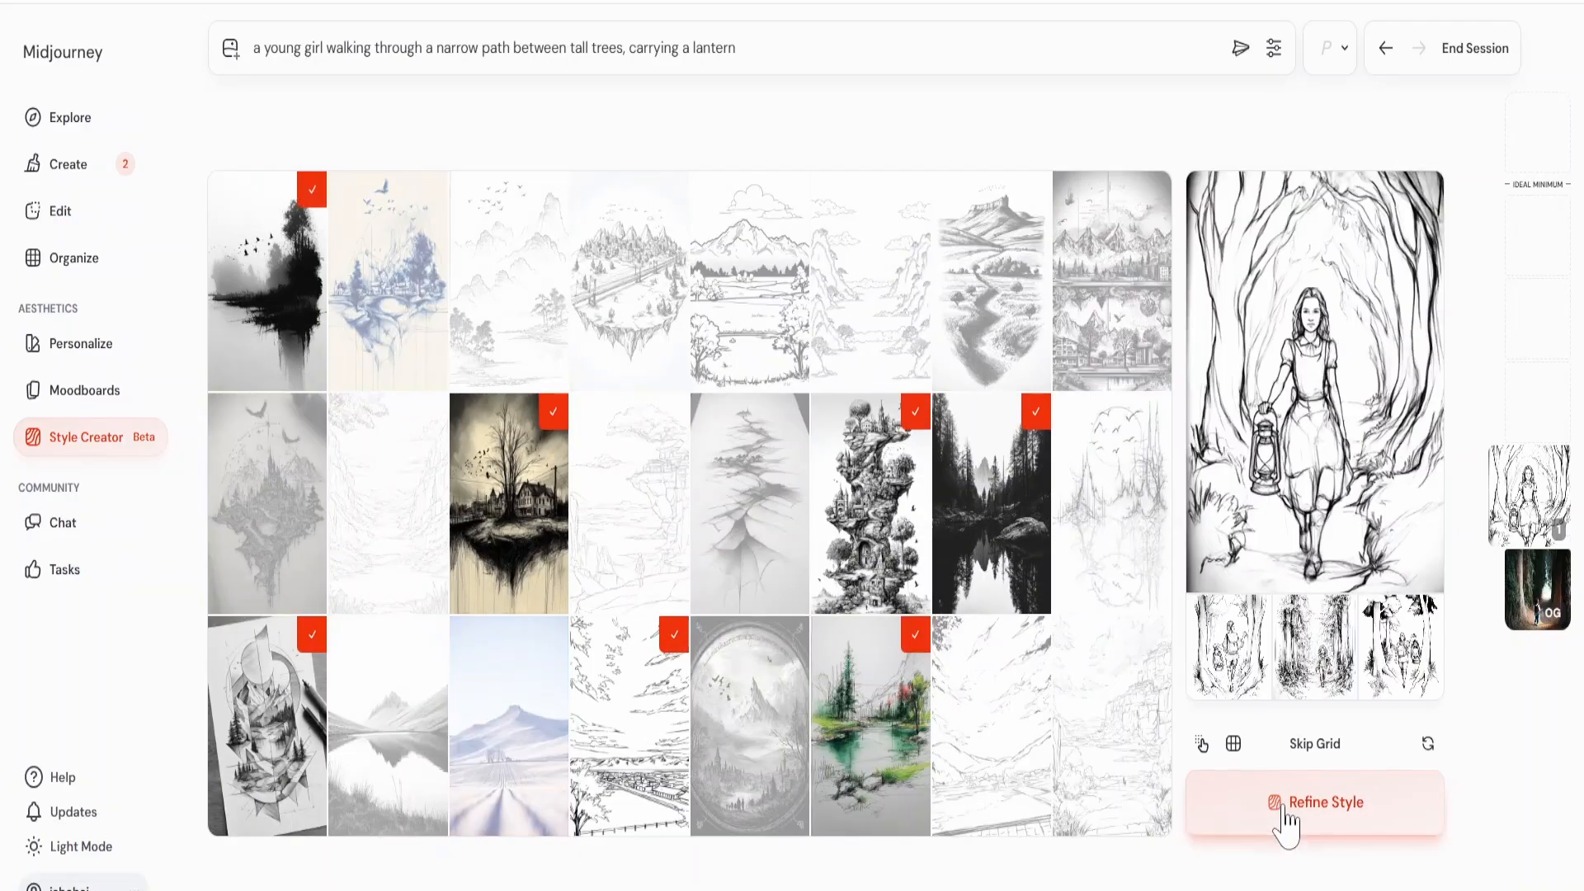
{"action": "left_click", "coordinate": [1289, 813]}
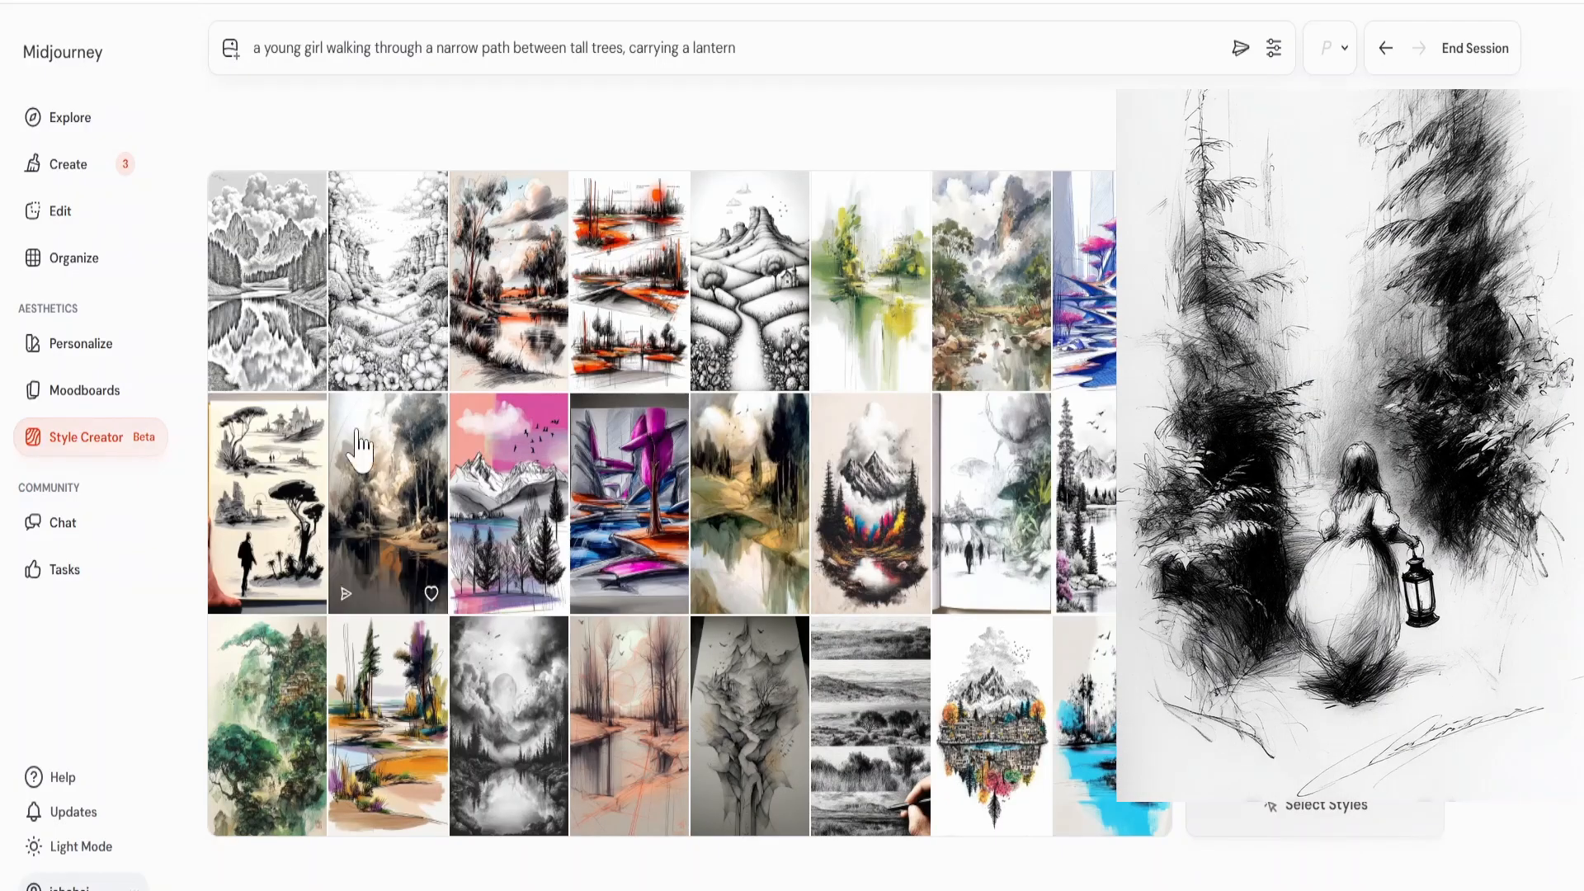
Select two line-art landscapes, the cream tree studies, the colourful mountain emblem and the gray misty lake, and refine the style.
{"action": "left_click", "coordinate": [384, 322]}
{"action": "left_click", "coordinate": [707, 318]}
{"action": "left_click", "coordinate": [266, 508]}
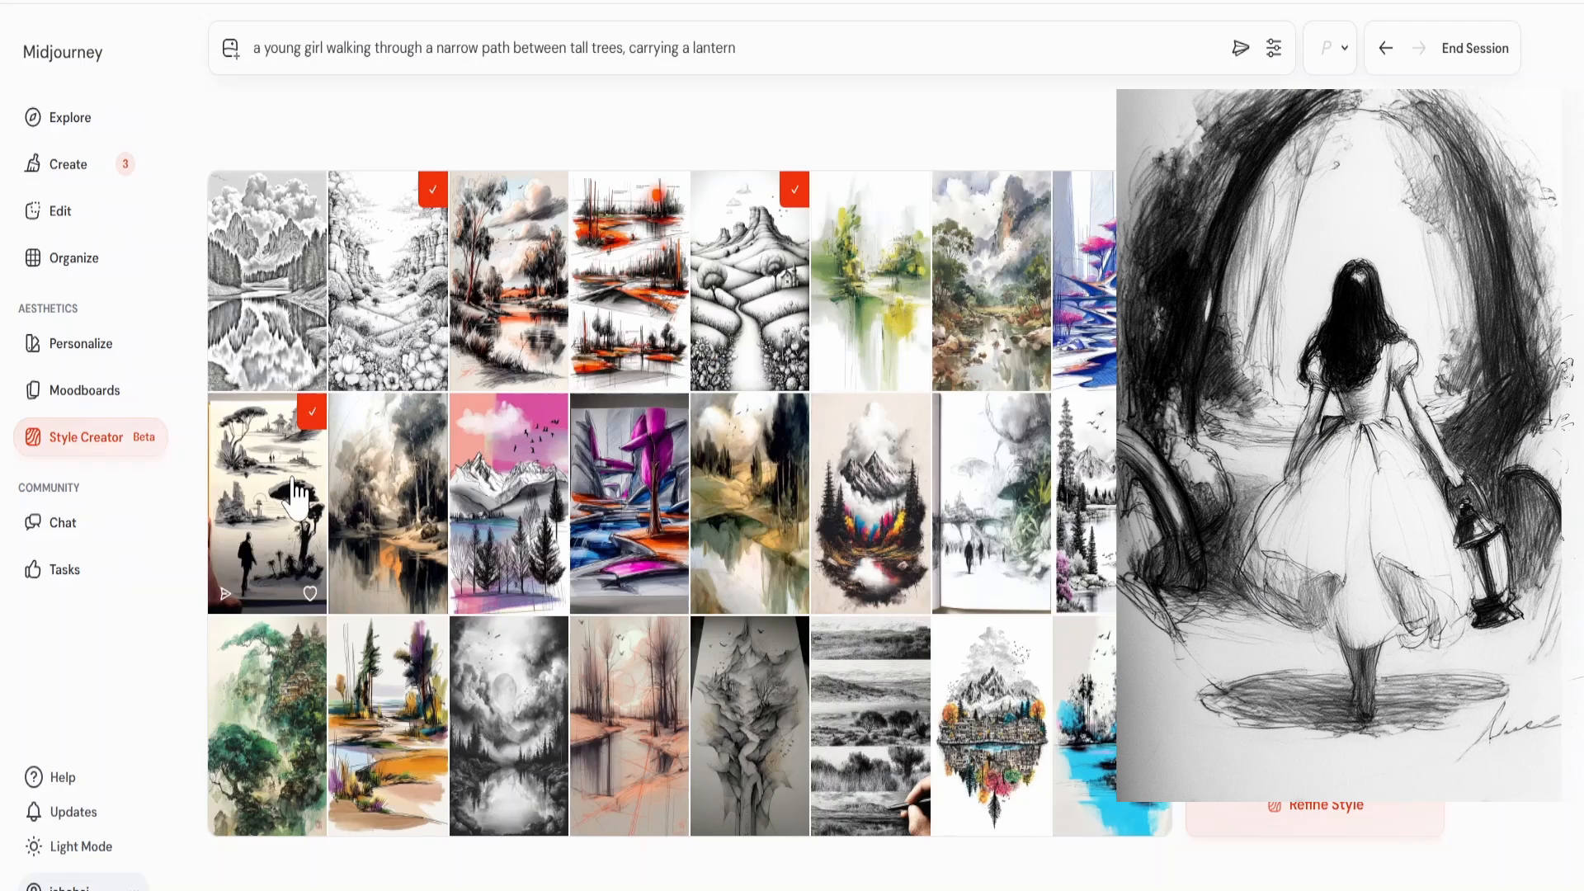
{"action": "left_click", "coordinate": [870, 505]}
{"action": "left_click", "coordinate": [508, 726]}
{"action": "left_click", "coordinate": [1294, 824]}
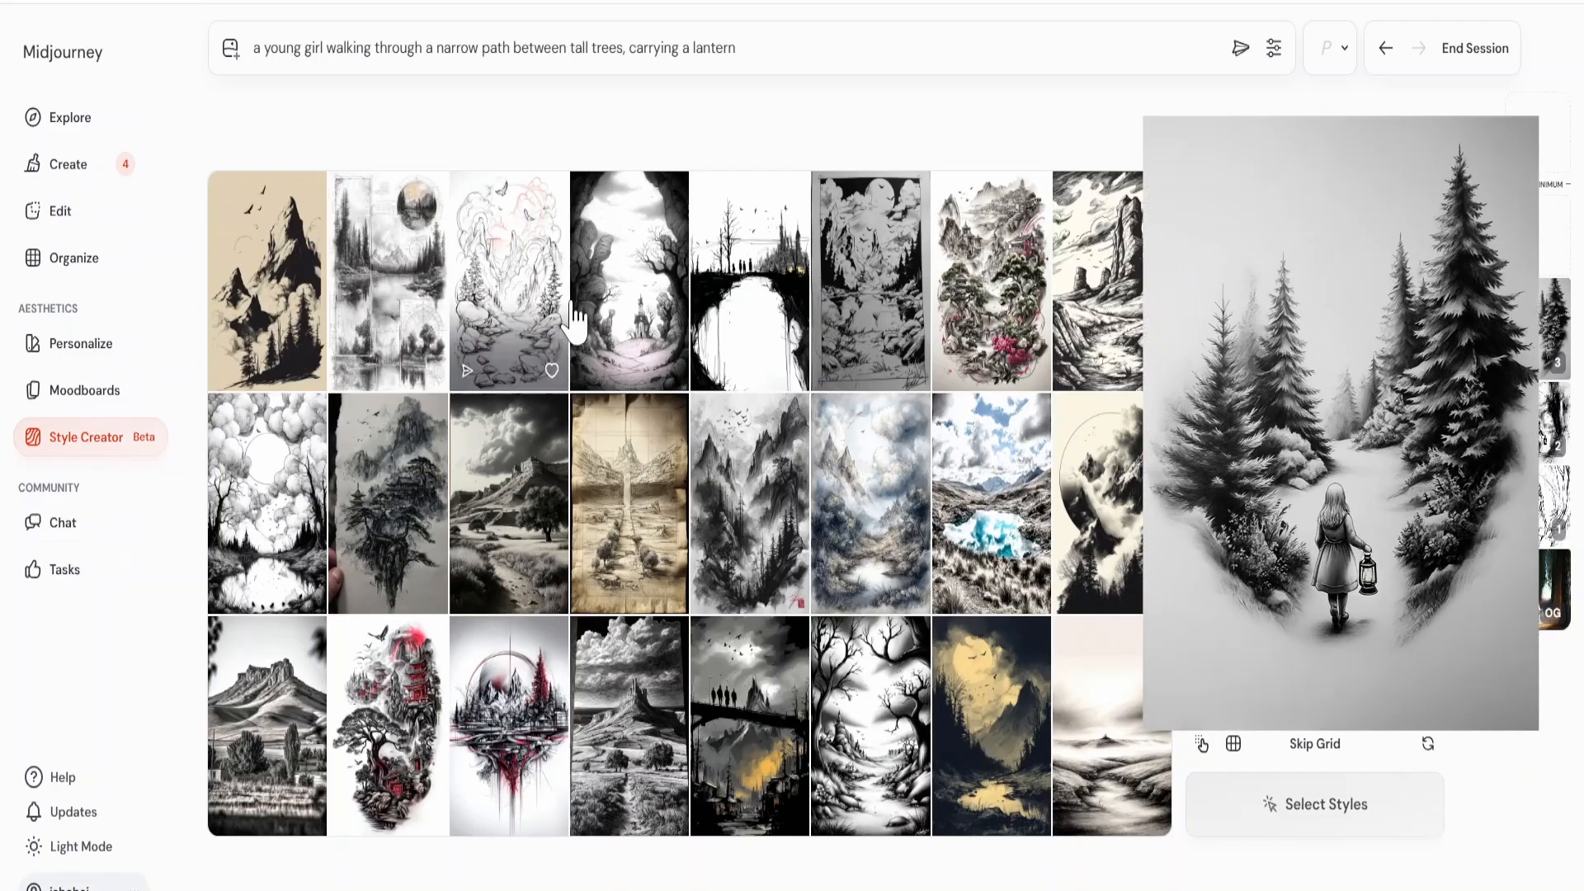
Select the dark forest opening, the framed monochrome landscape, the floating pine drawing and the blue misty mountains, and refine the style.
{"action": "left_click", "coordinate": [631, 285]}
{"action": "left_click", "coordinate": [866, 302]}
{"action": "left_click", "coordinate": [429, 454]}
{"action": "left_click", "coordinate": [850, 470]}
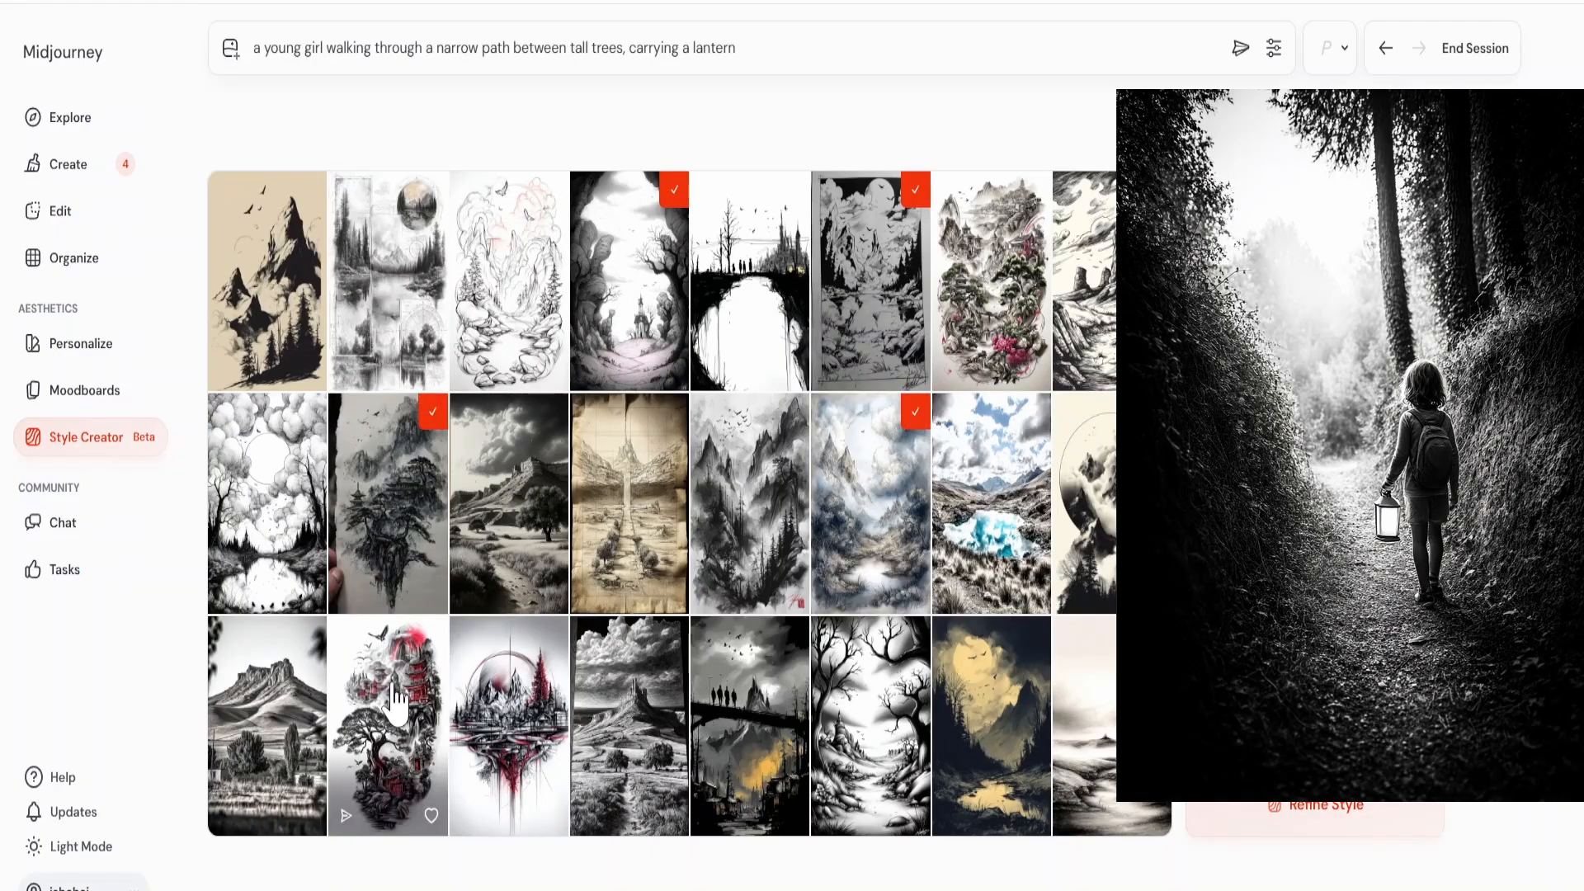
{"action": "left_click", "coordinate": [1319, 805]}
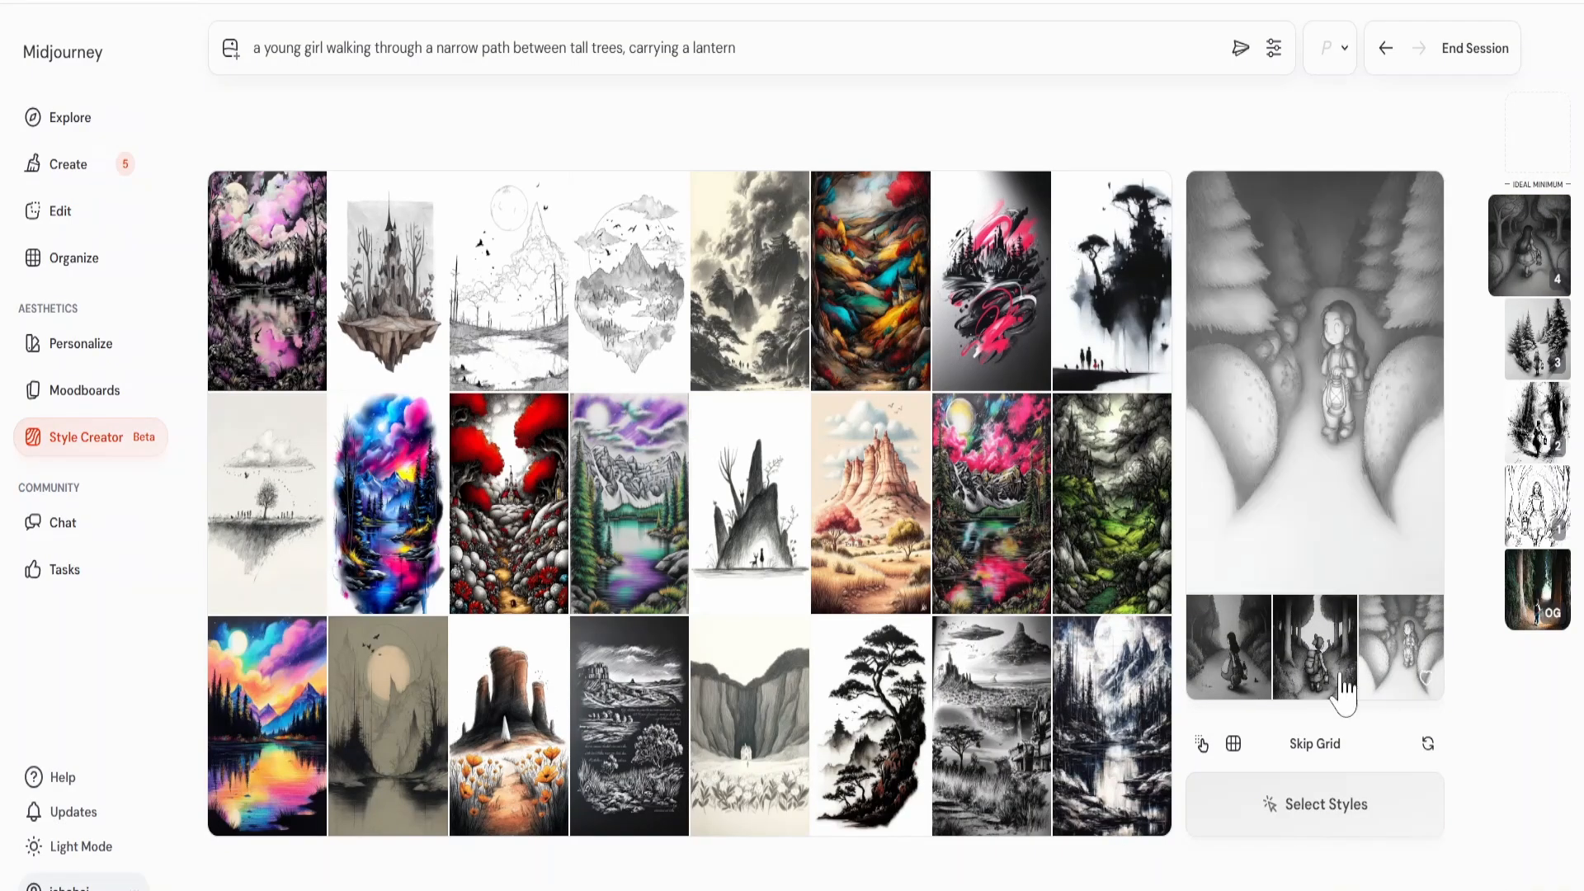
Select the vividly coloured lakes and red-tree forest along with the black ink pine cliff, and refine the style.
{"action": "left_click", "coordinate": [301, 312]}
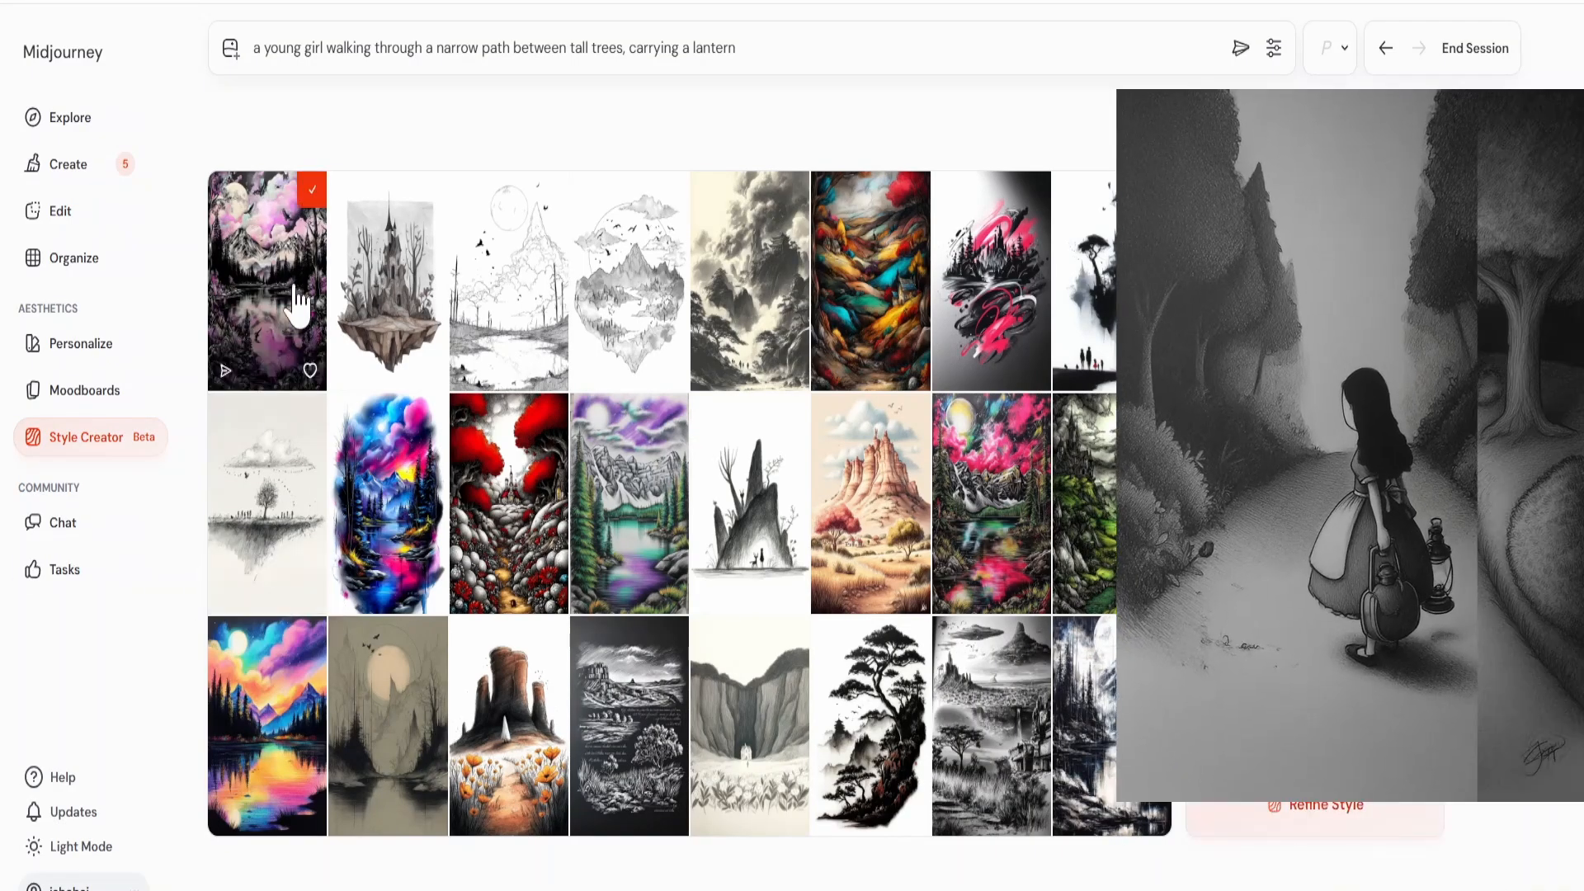
{"action": "left_click", "coordinate": [412, 475]}
{"action": "left_click", "coordinate": [512, 482]}
{"action": "left_click", "coordinate": [610, 487]}
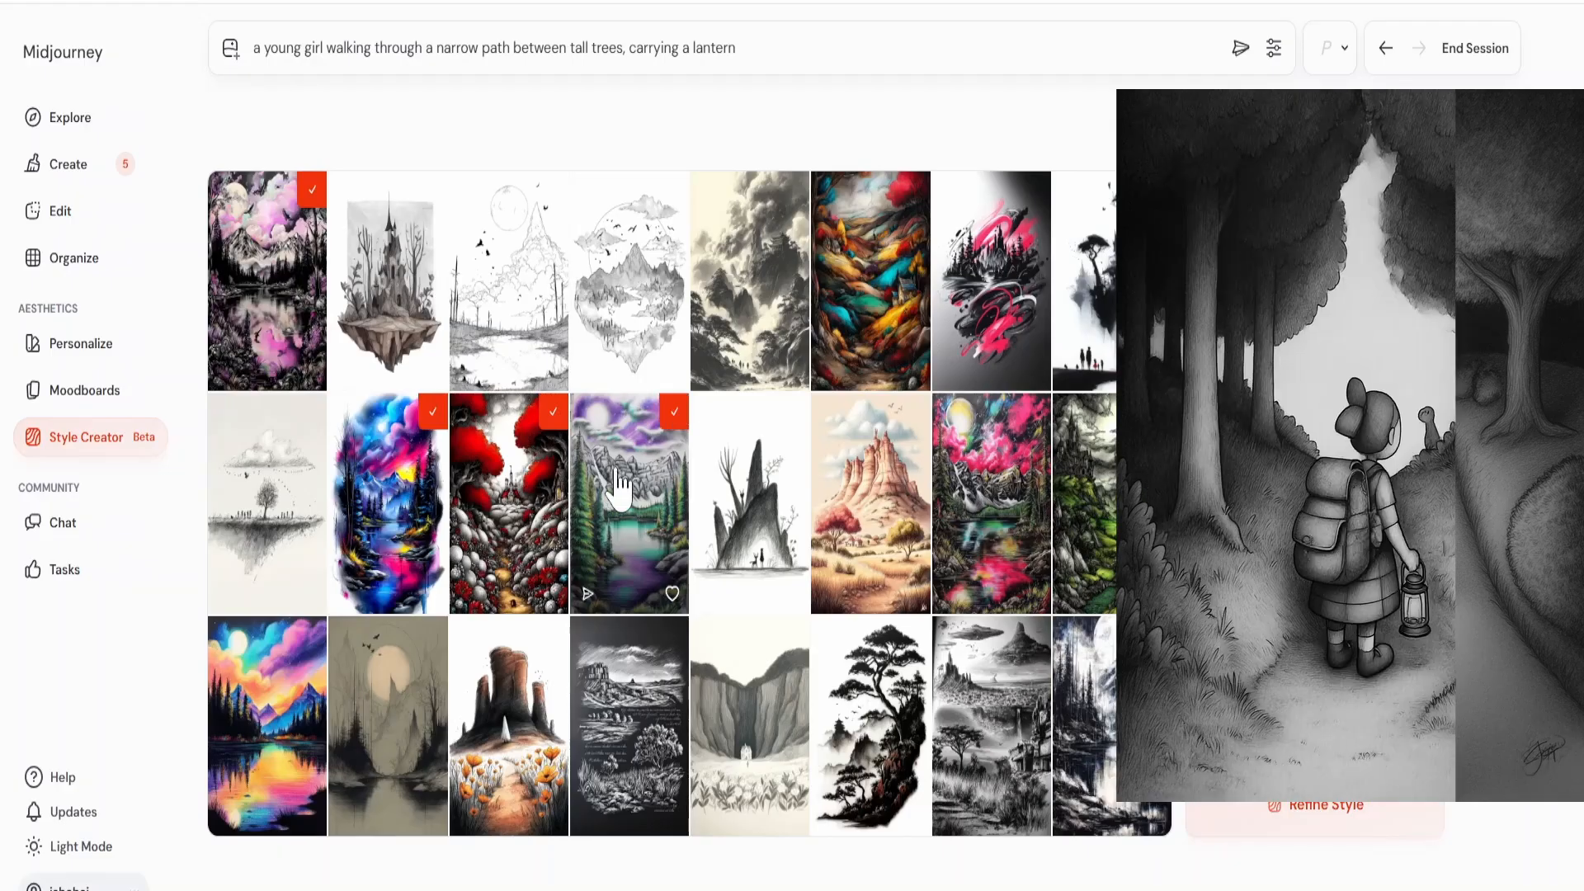
{"action": "left_click", "coordinate": [310, 697]}
{"action": "left_click", "coordinate": [866, 702]}
{"action": "left_click", "coordinate": [1318, 810]}
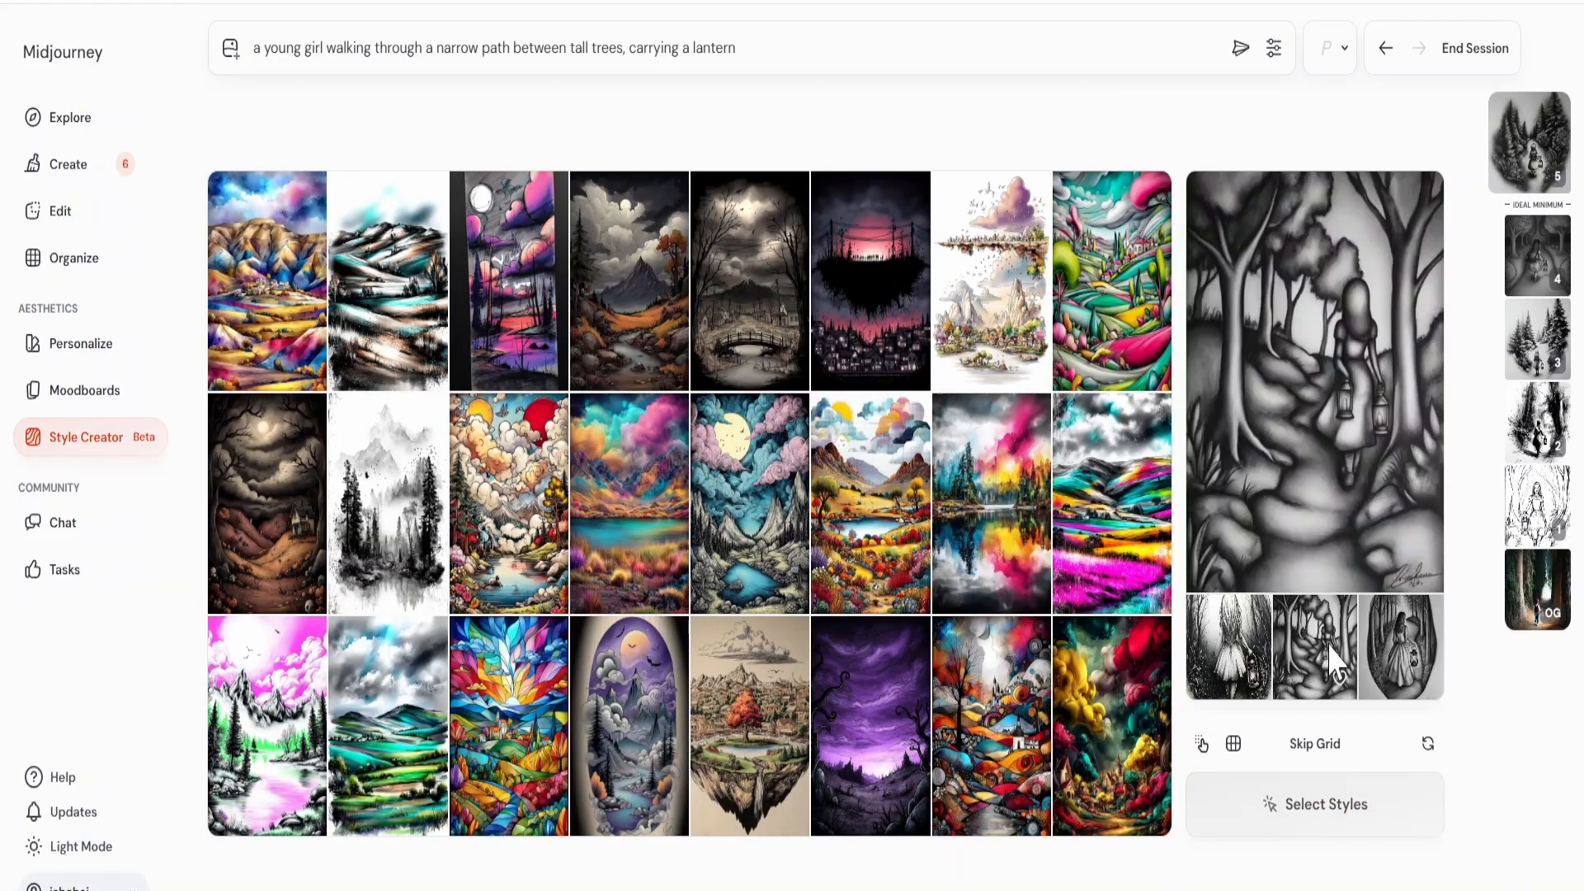
Select the dark autumn valley, sepia bridge, swirling cloud, moonlit teal lake and purple night landscapes, and refine the style.
{"action": "left_click", "coordinate": [654, 292]}
{"action": "left_click", "coordinate": [742, 310]}
{"action": "left_click", "coordinate": [524, 495]}
{"action": "left_click", "coordinate": [743, 540]}
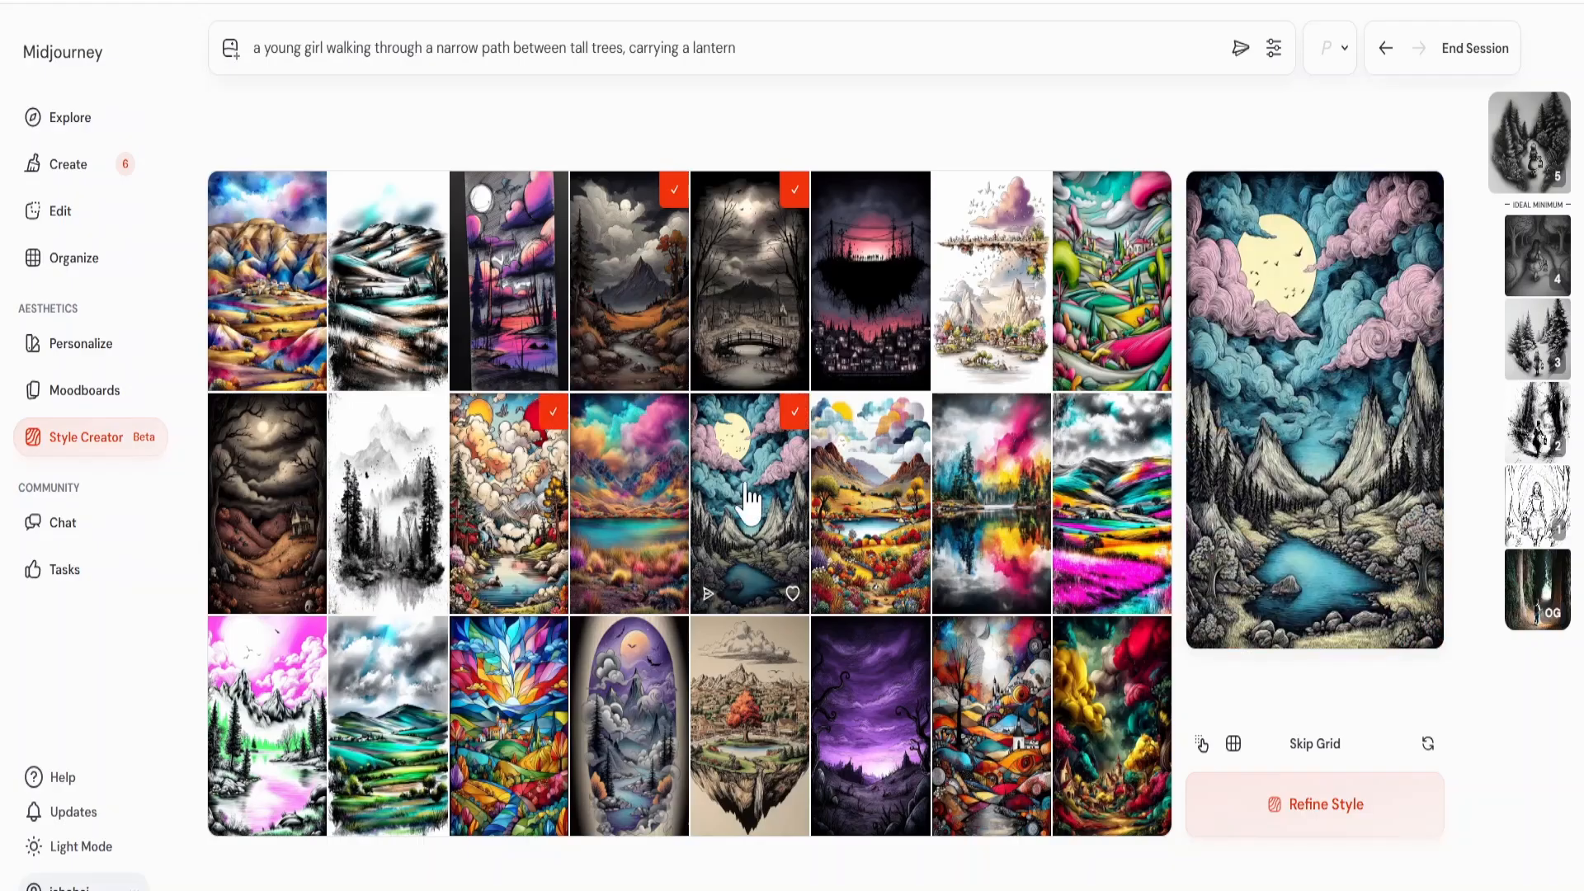
{"action": "left_click", "coordinate": [862, 709]}
{"action": "left_click", "coordinate": [1244, 796]}
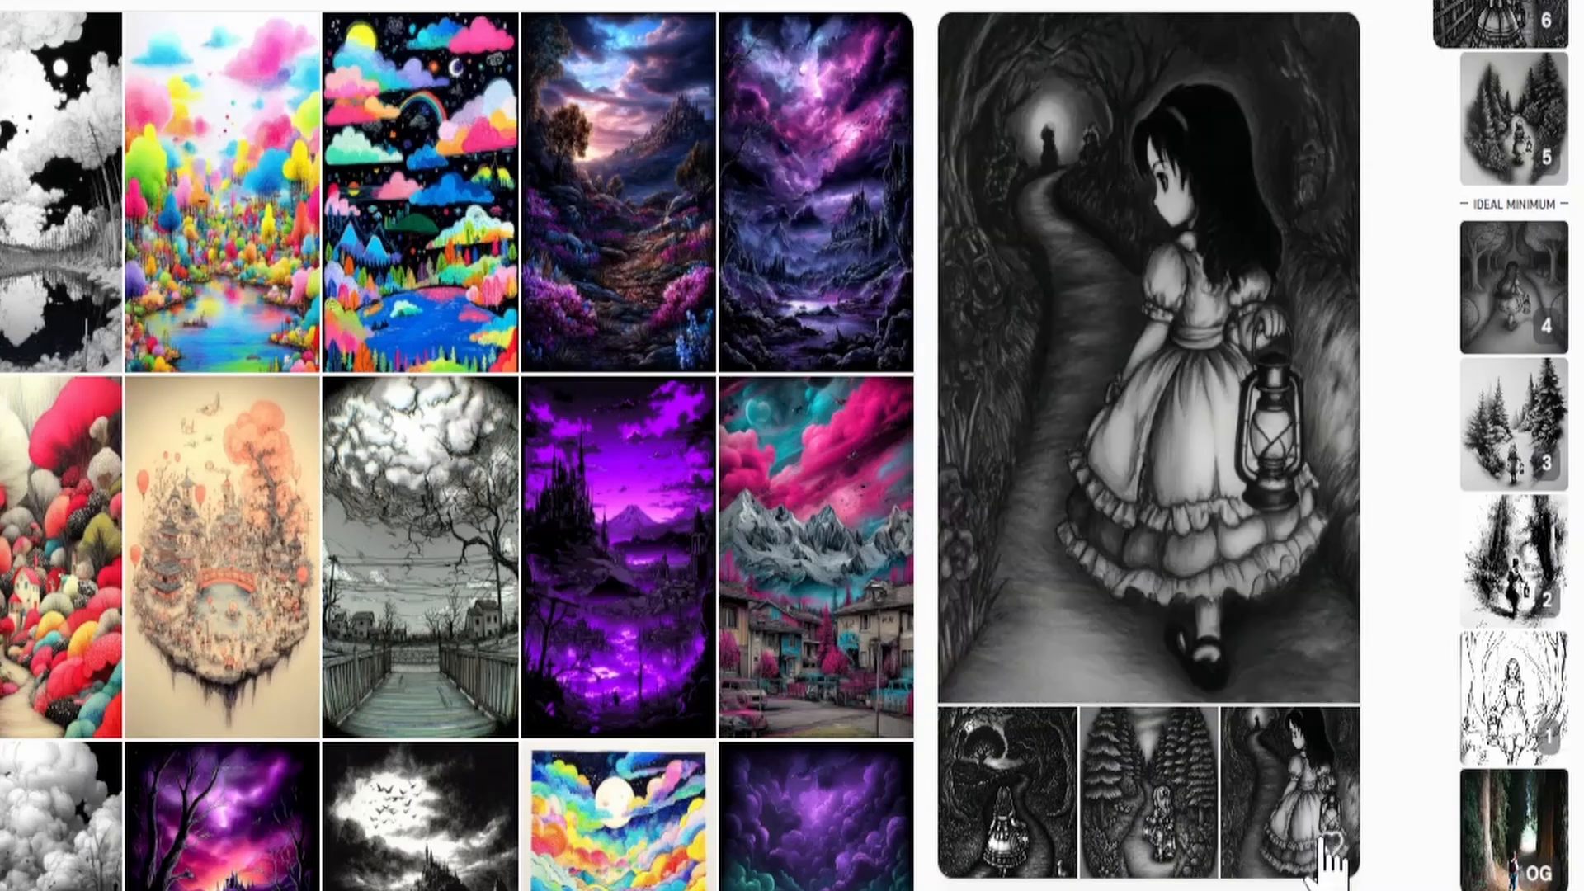
Examine the latest lantern-girl preview images and compare them with the results of the earlier style iterations.
{"action": "left_click", "coordinate": [1206, 838]}
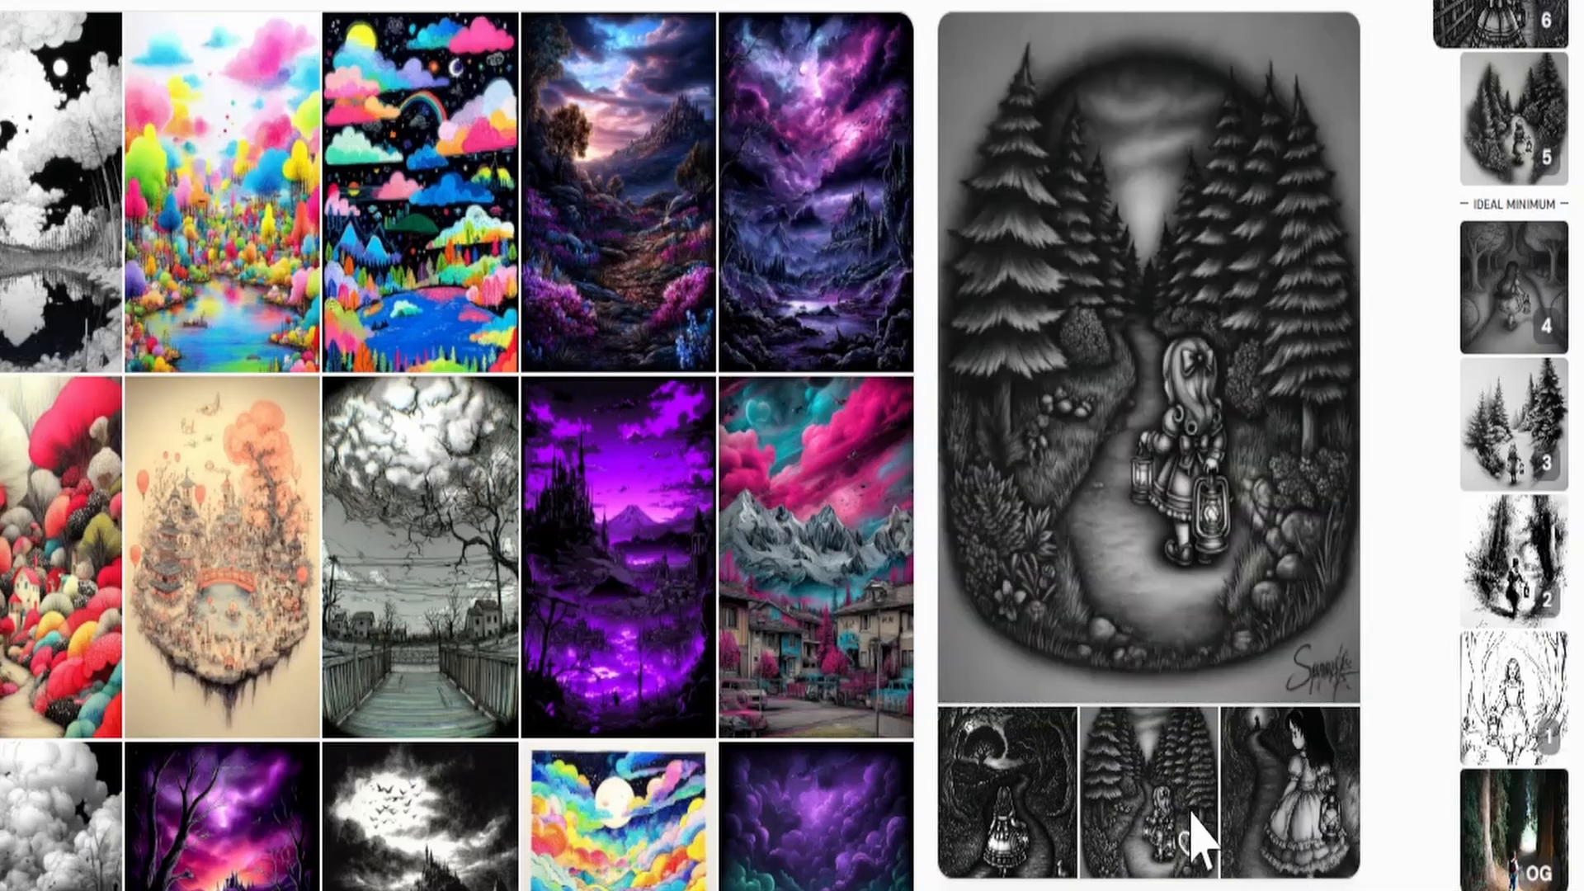
{"action": "left_click", "coordinate": [1056, 834]}
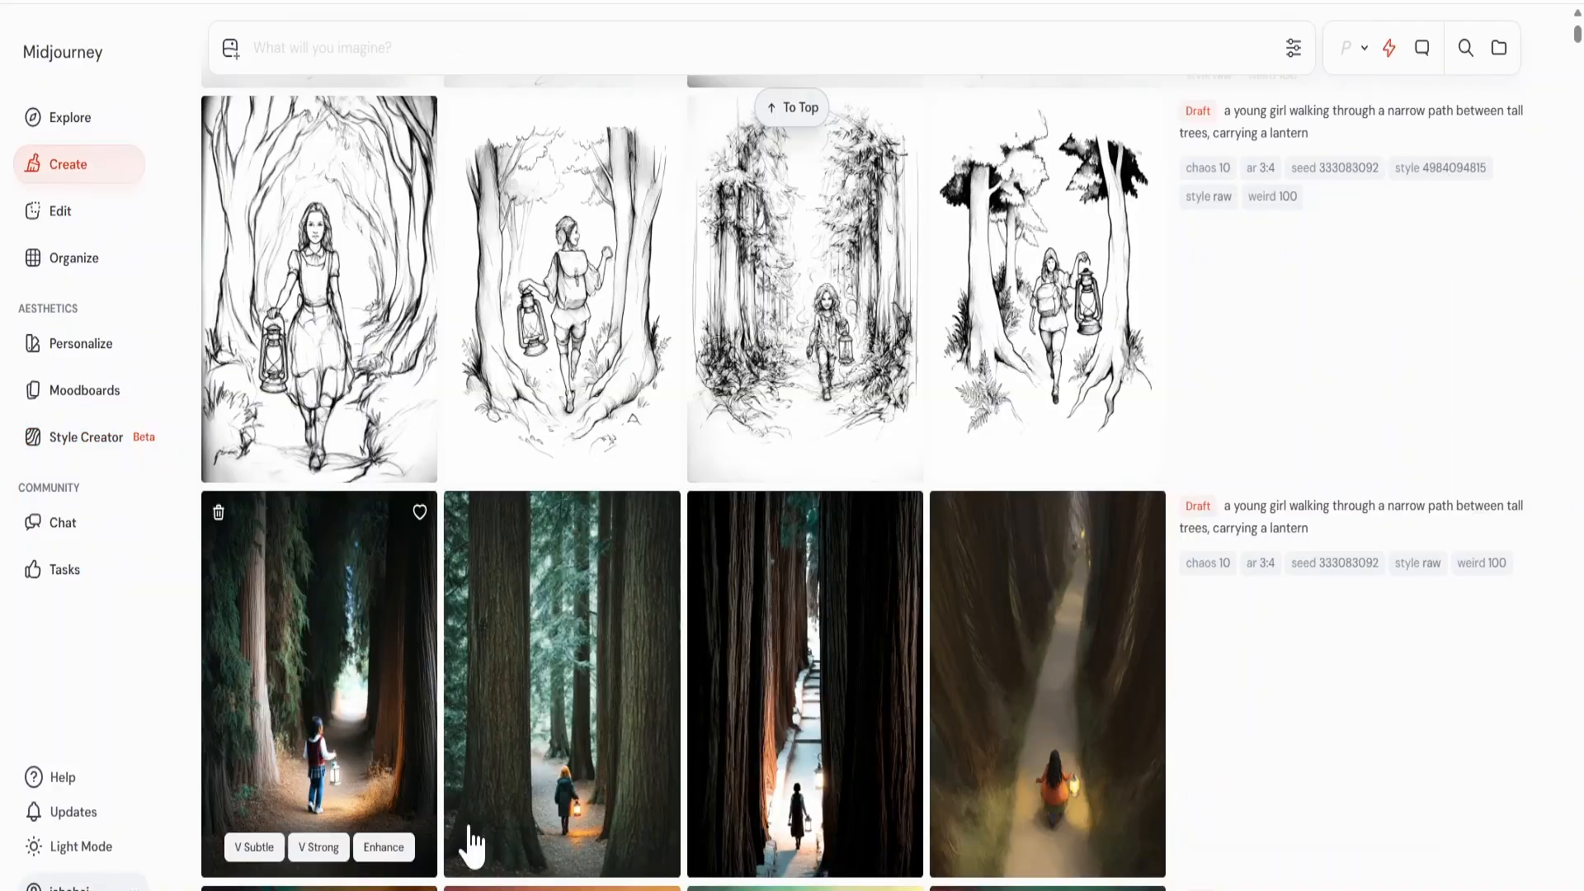
{"action": "scroll", "coordinate": [1204, 805], "scroll_direction": "up", "scroll_amount": 1}
{"action": "scroll", "coordinate": [1204, 804], "scroll_direction": "up", "scroll_amount": 7}
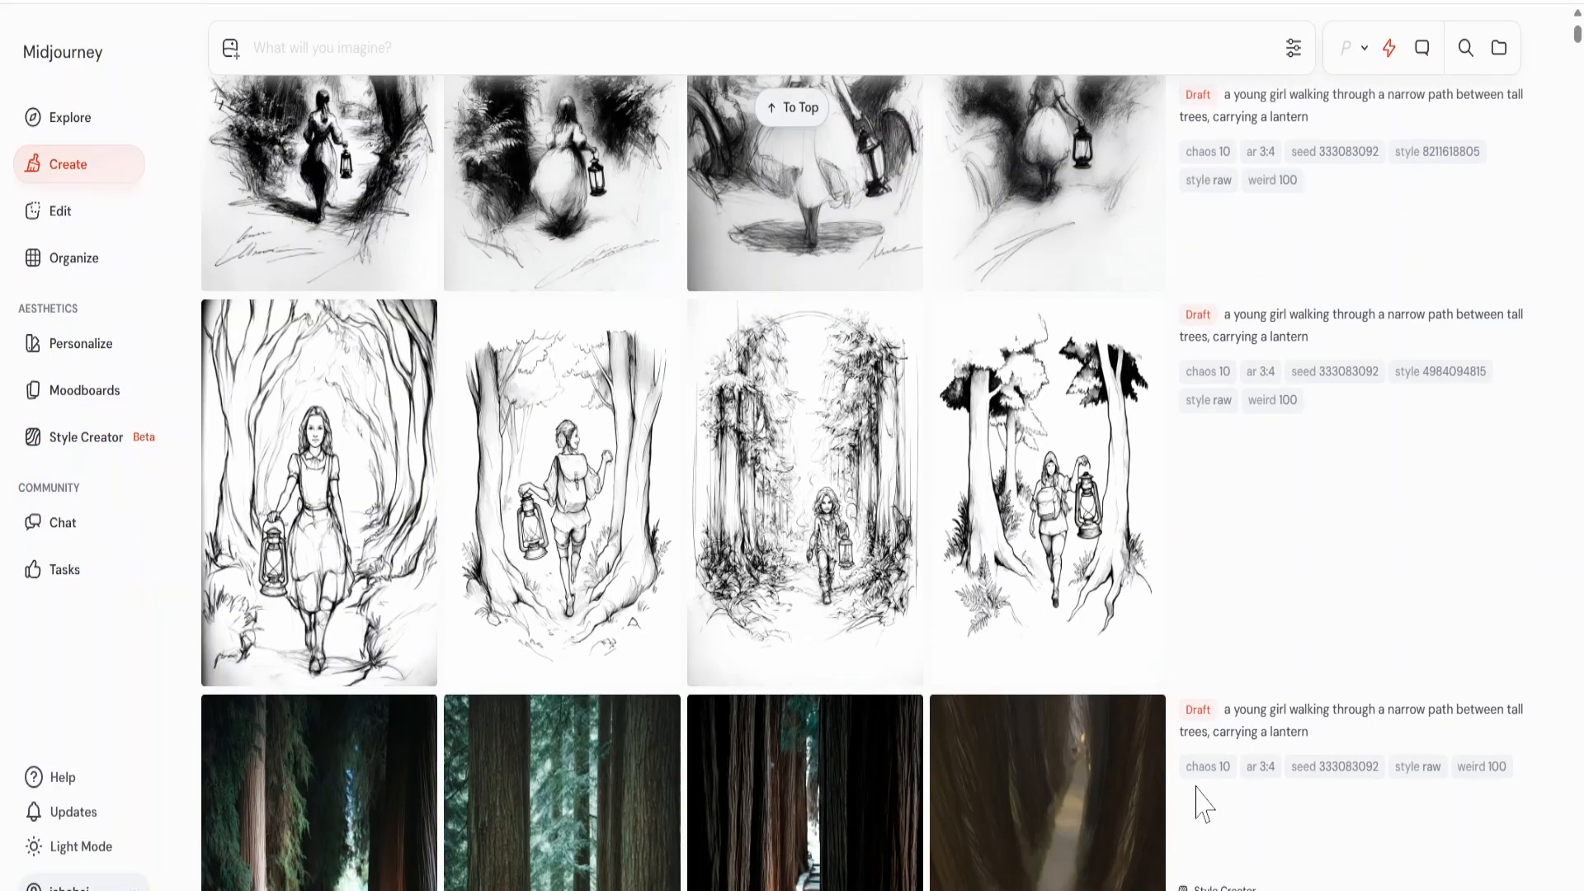
{"action": "scroll", "coordinate": [1204, 804], "scroll_direction": "up", "scroll_amount": 12}
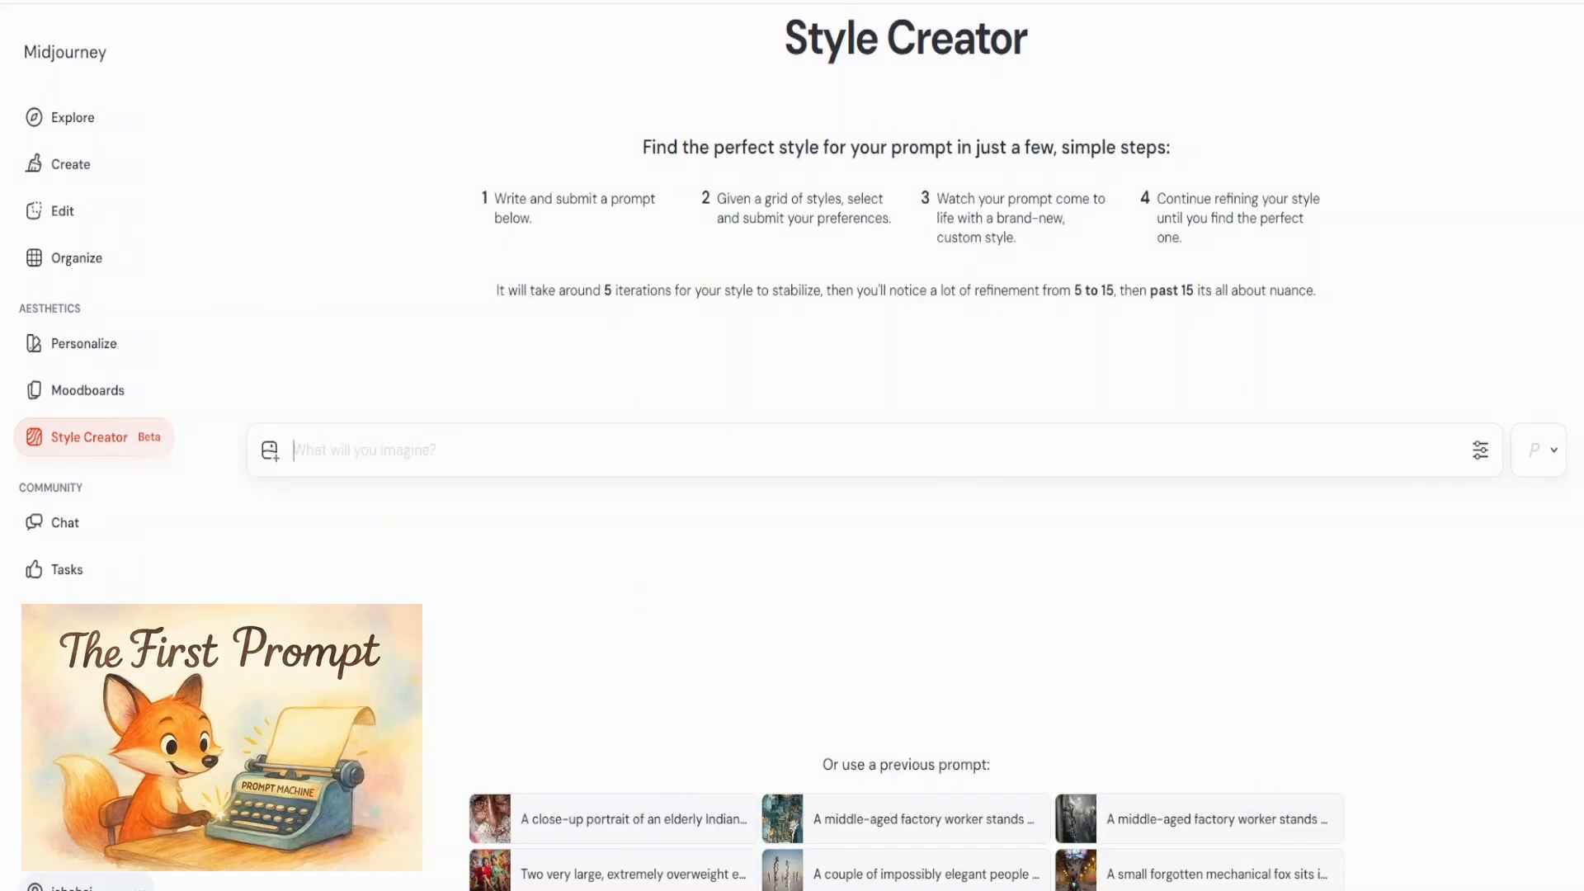
Start a new style session with the prompt "A whimsical illustration of a fox reading a book under a tree".
{"action": "type", "text": "A whimsical illustra"}
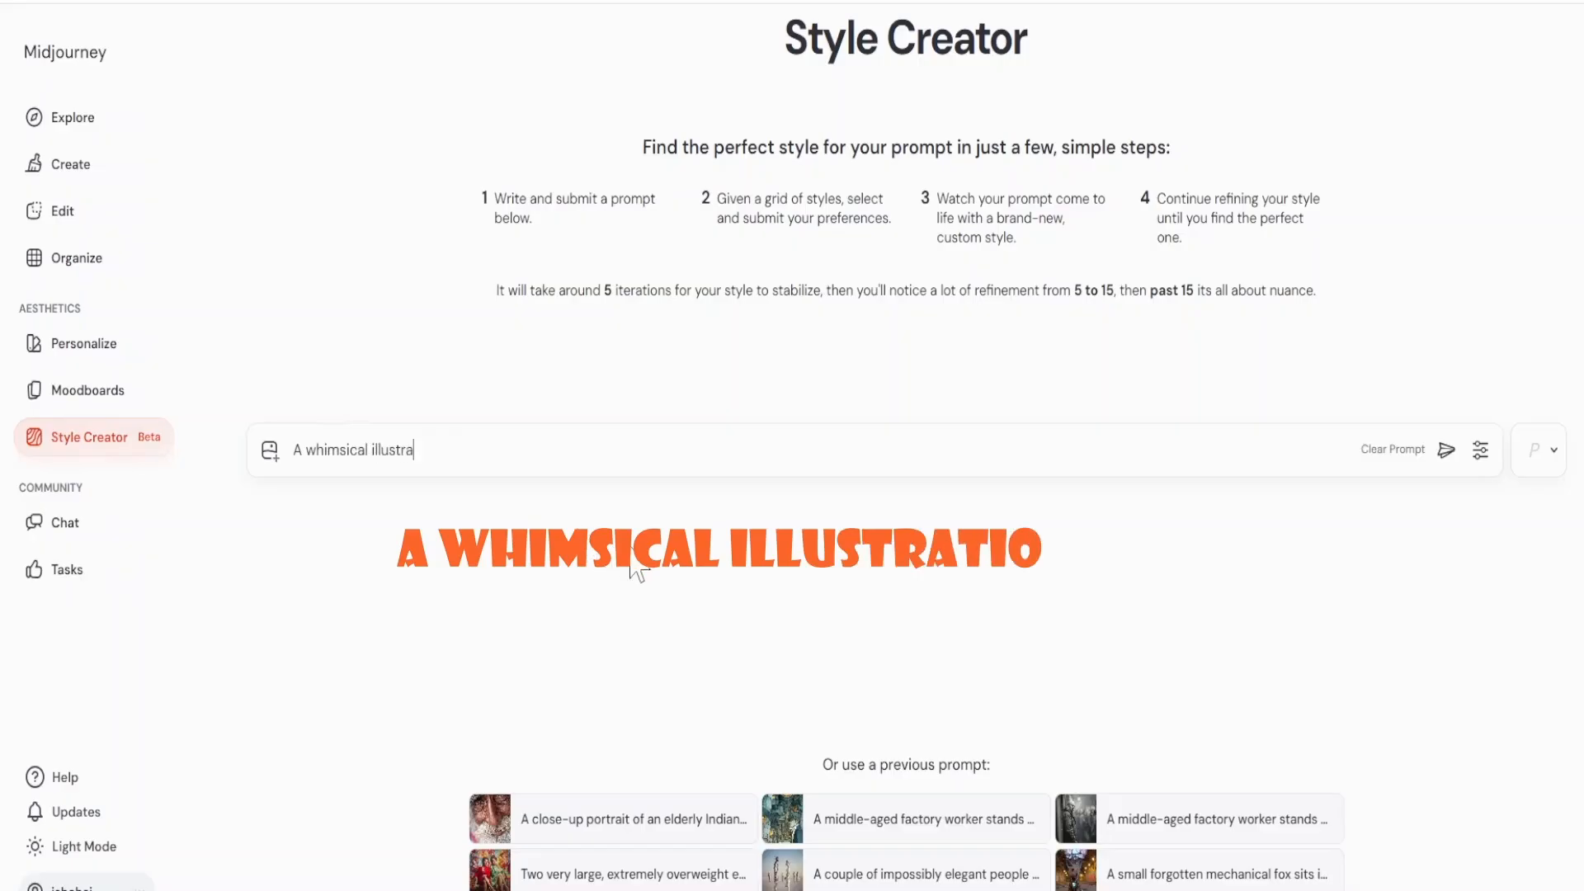
{"action": "type", "text": "tion of a fox reading a book und"}
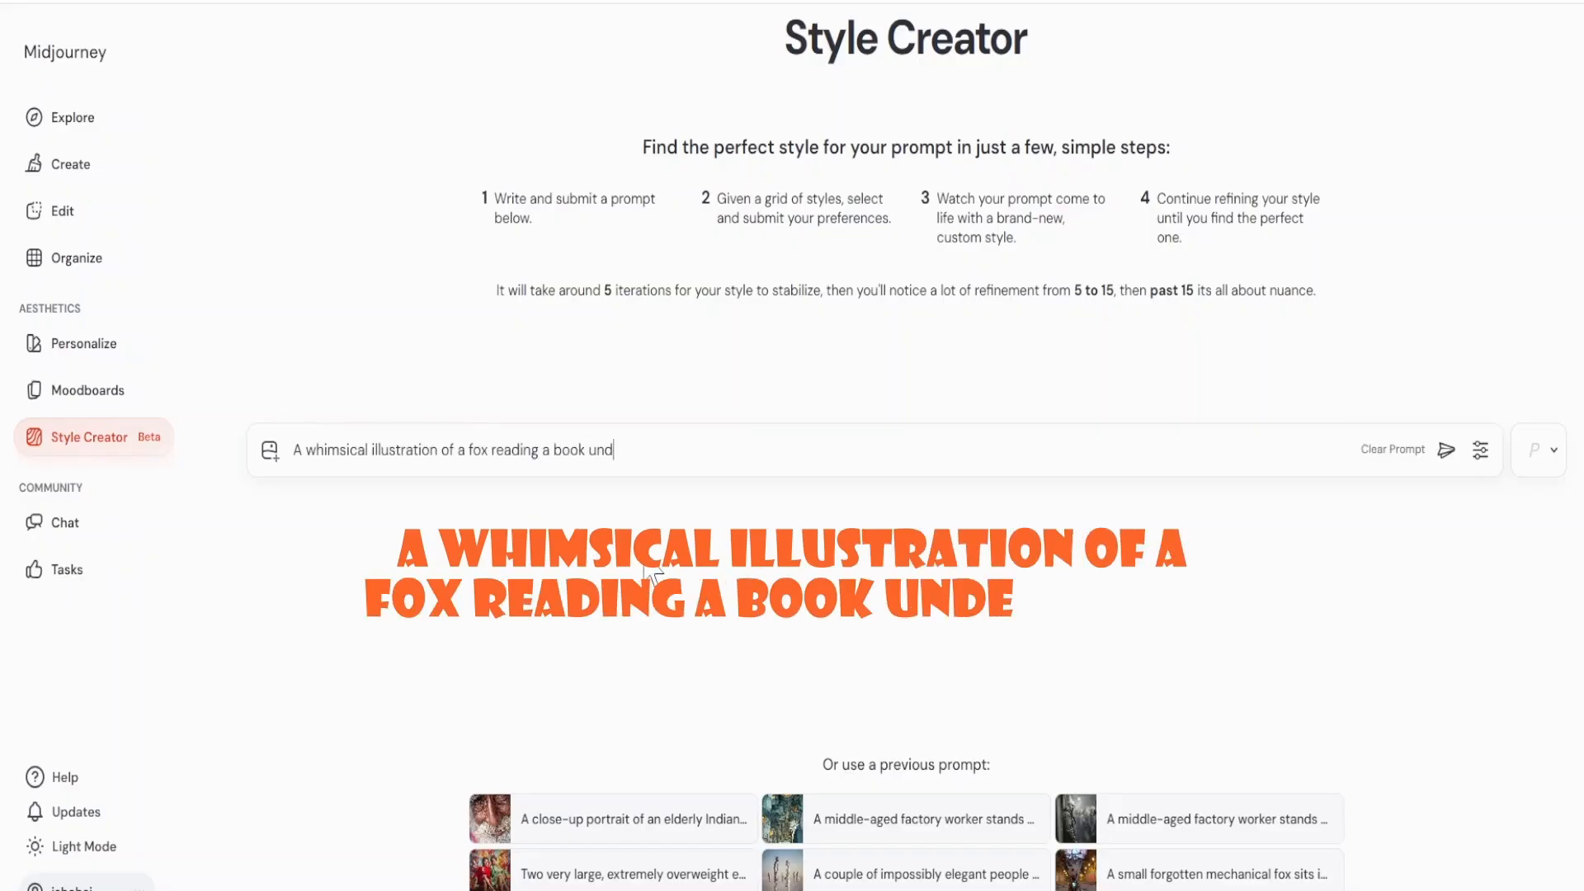
{"action": "type", "text": "er a tree"}
{"action": "key", "text": "Return"}
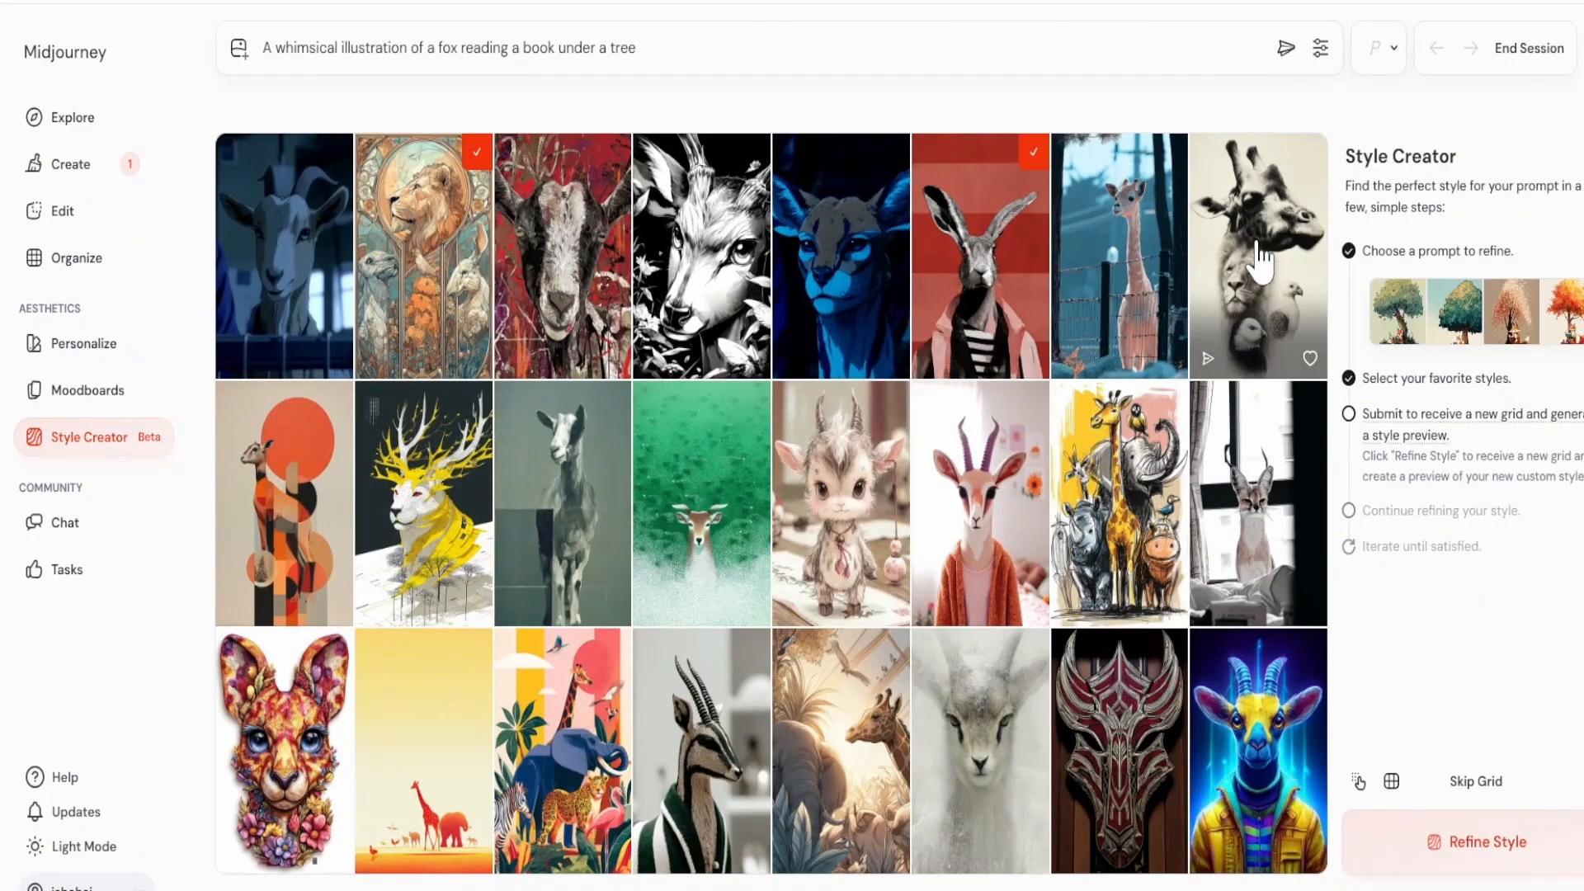
Select illustrated animal styles including the cute horned creature, floral kangaroo face and colourful jungle animals, and refine the fox style.
{"action": "left_click", "coordinate": [795, 493]}
{"action": "left_click", "coordinate": [966, 498]}
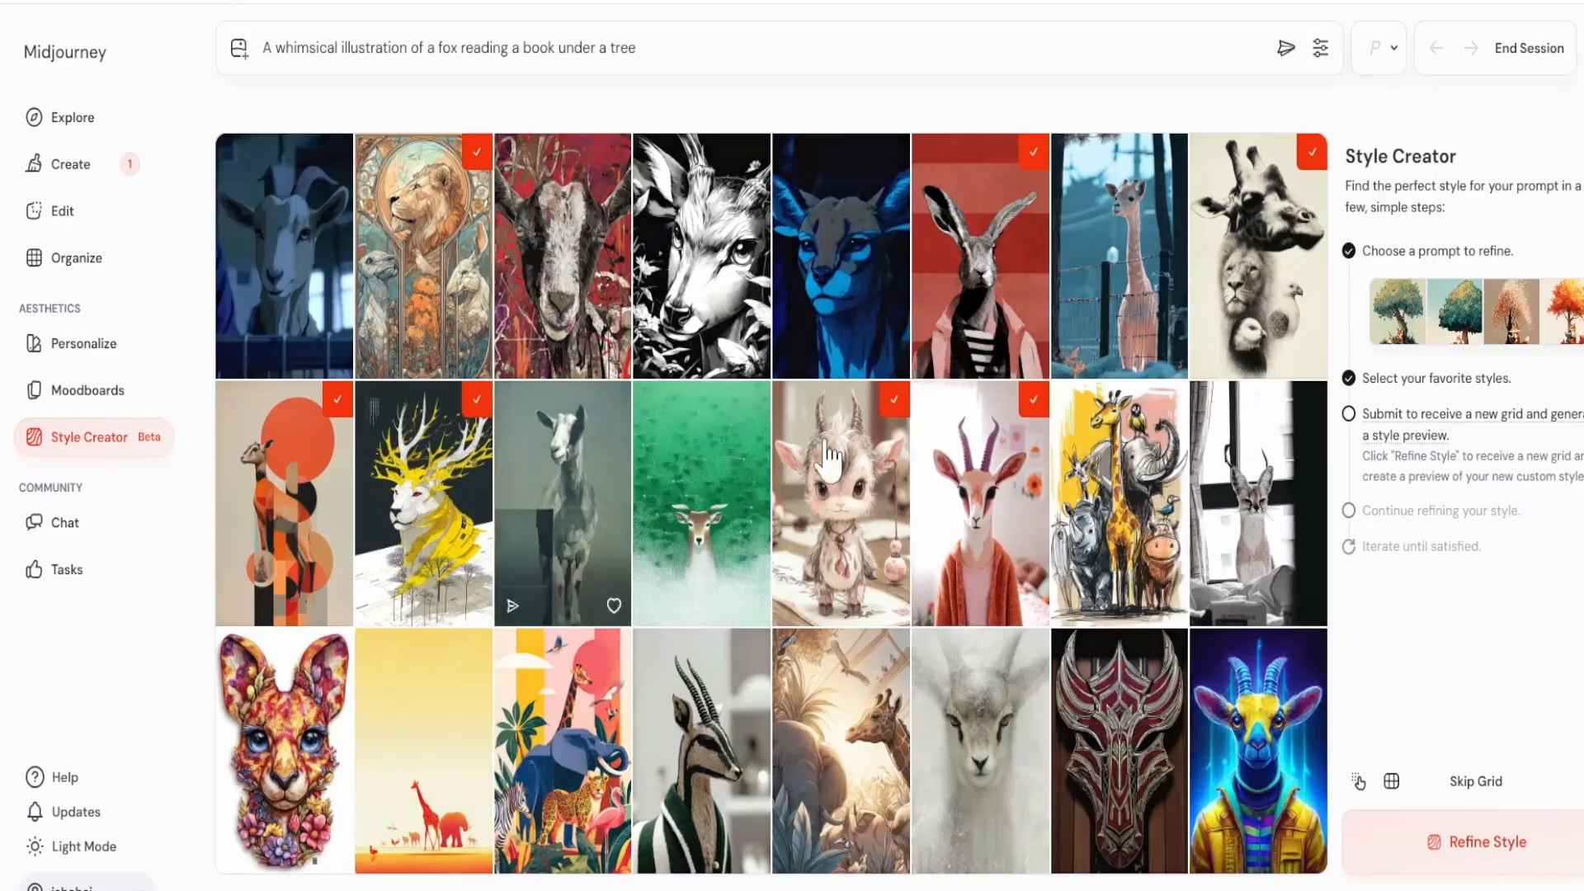
{"action": "left_click", "coordinate": [1113, 495]}
{"action": "left_click", "coordinate": [277, 726]}
{"action": "left_click", "coordinate": [568, 743]}
{"action": "left_click", "coordinate": [846, 742]}
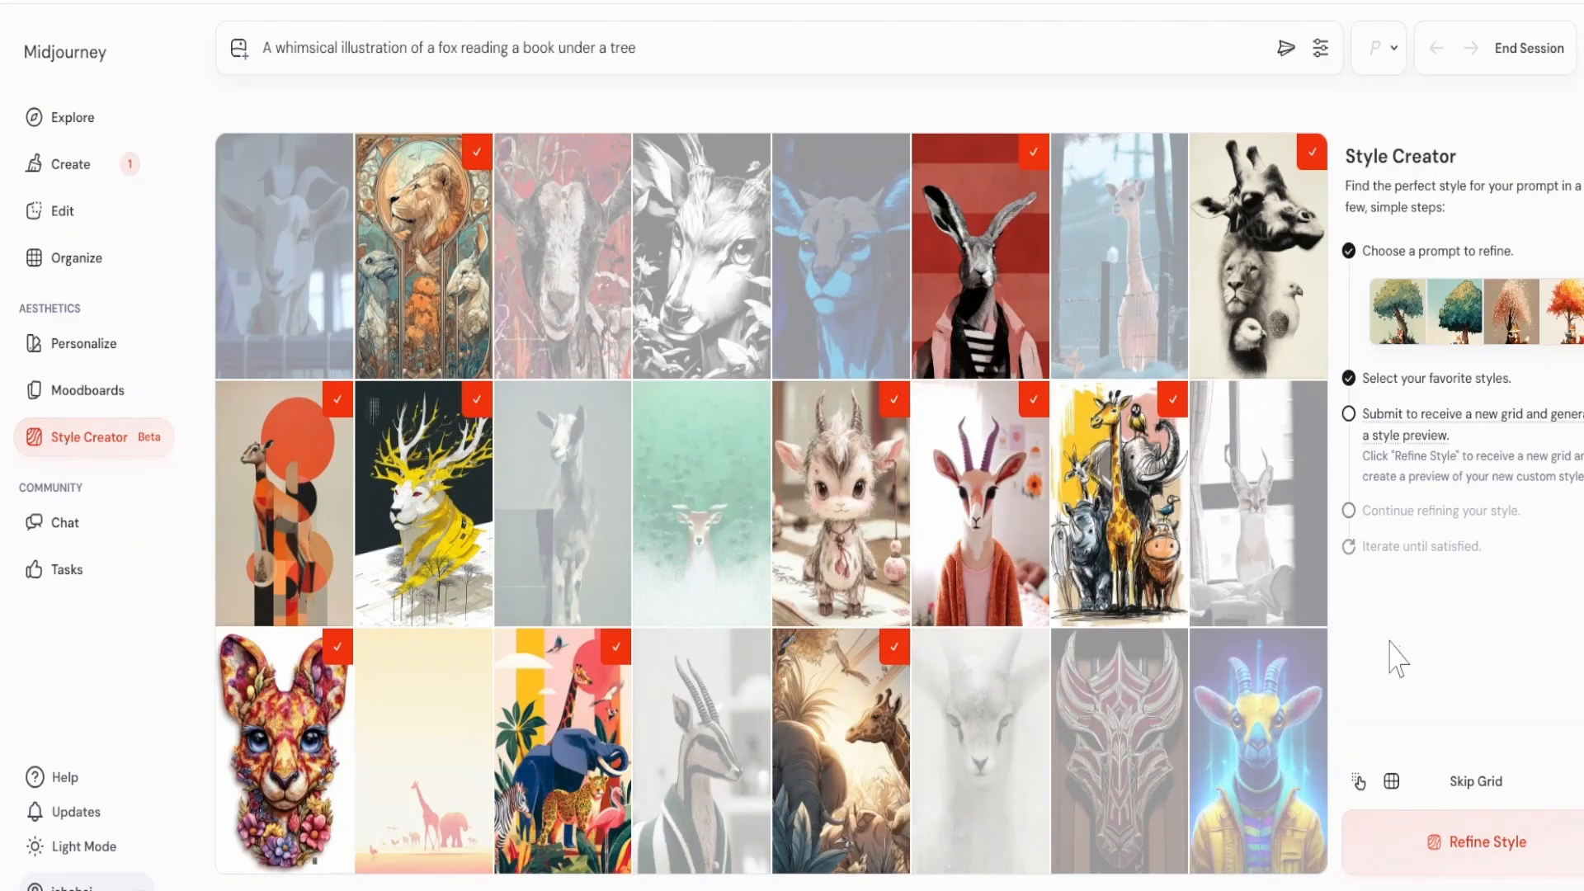
{"action": "left_click", "coordinate": [1481, 841]}
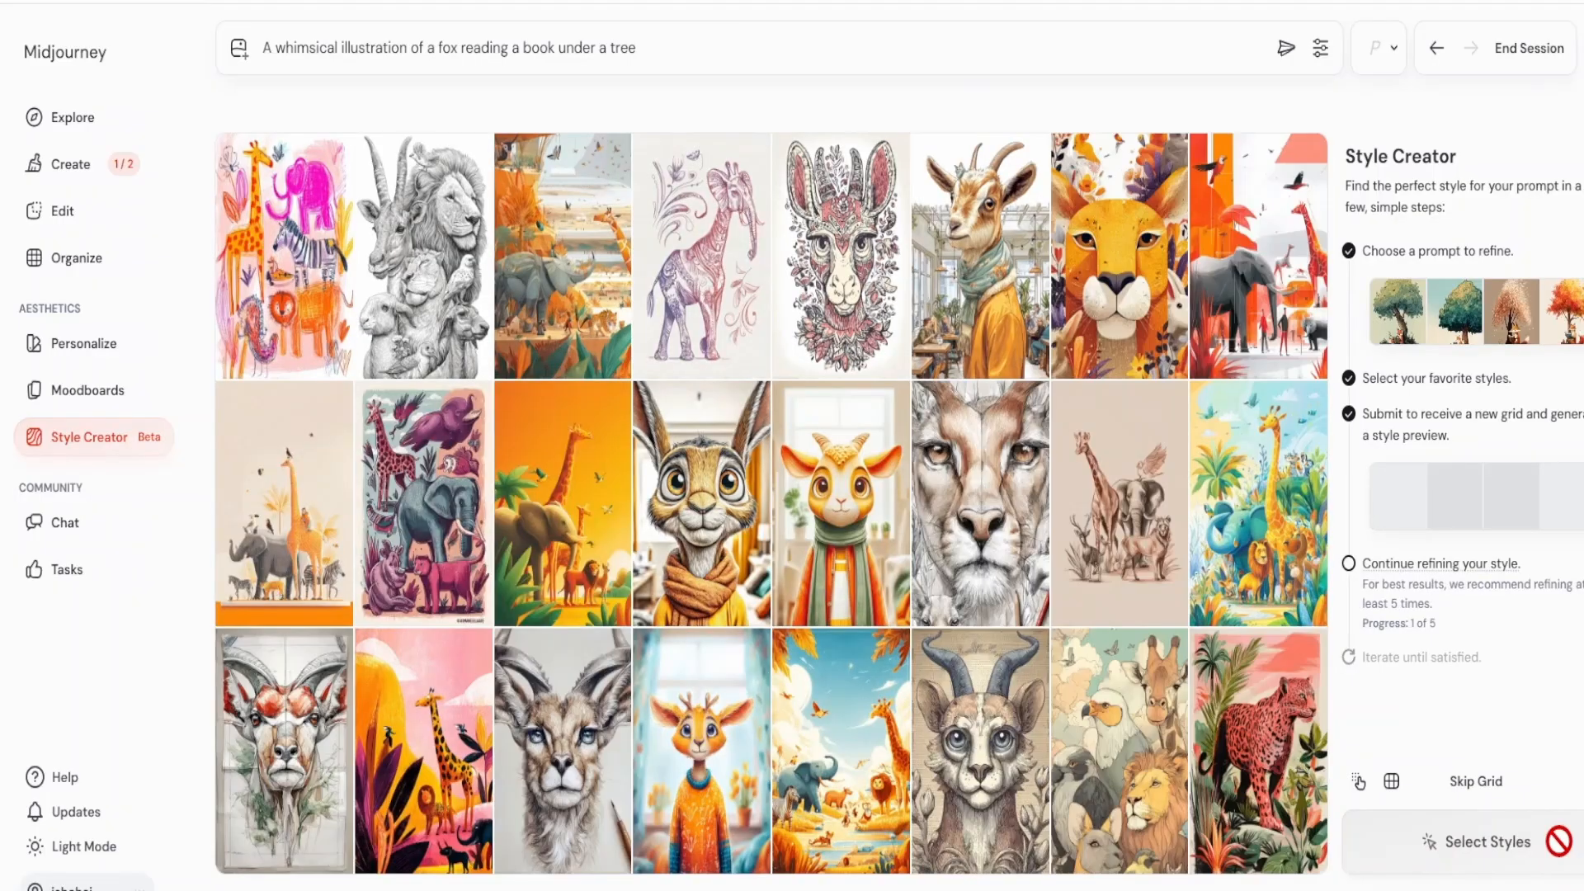
Select the bright doodled animals, purple patterned elephant-giraffe, orange lion, plum animal pattern and big-eyed scarfed creature, and refine the fox style.
{"action": "left_click", "coordinate": [298, 239]}
{"action": "left_click", "coordinate": [701, 239]}
{"action": "left_click", "coordinate": [1104, 271]}
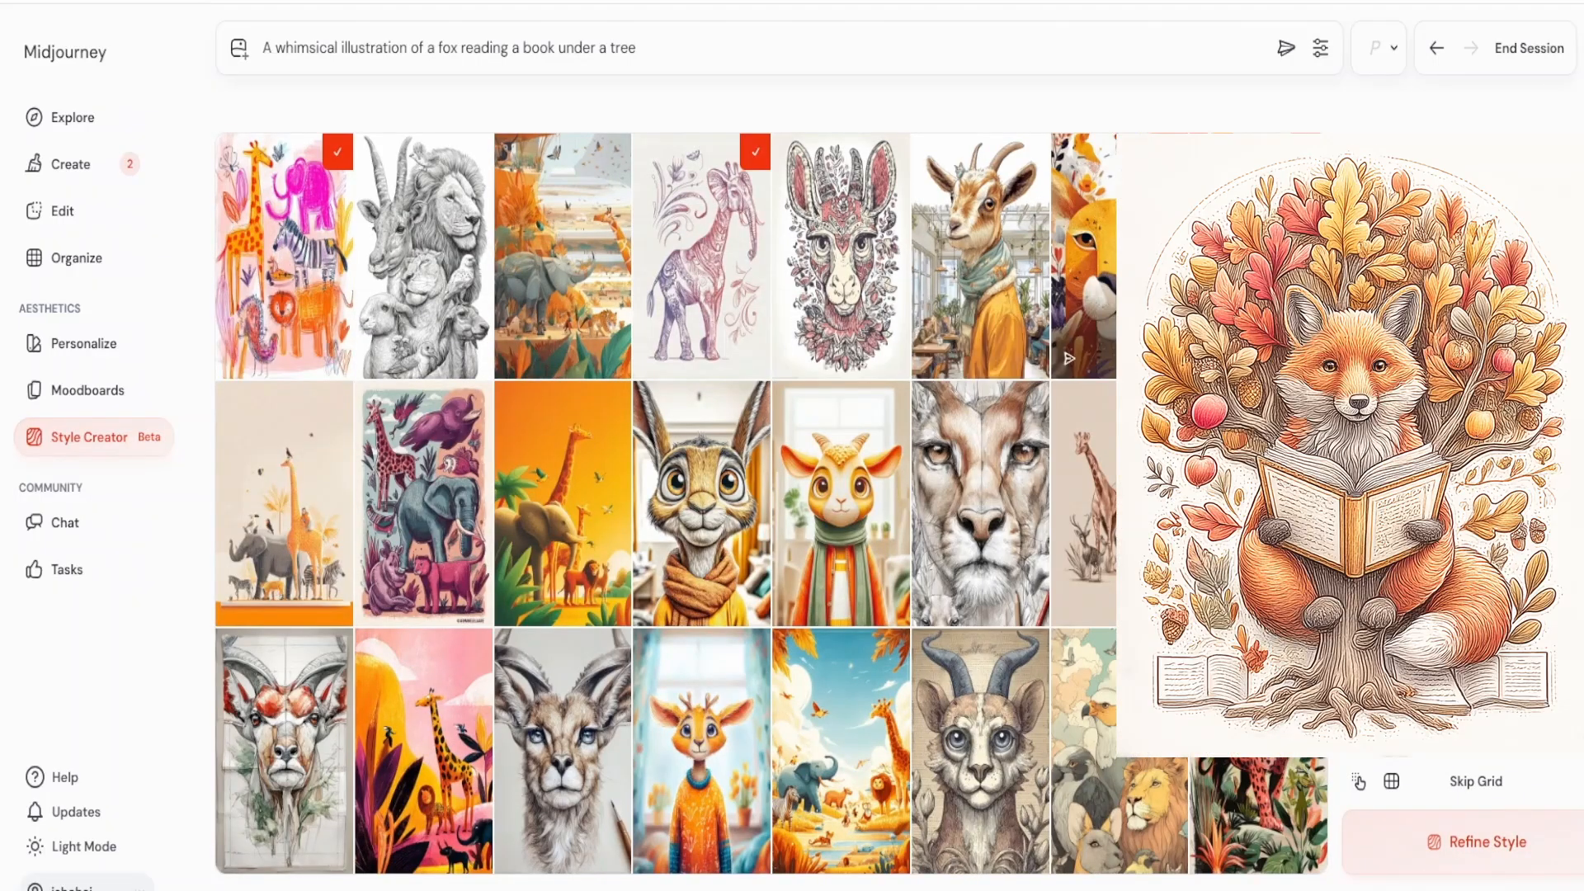
{"action": "left_click", "coordinate": [446, 499]}
{"action": "left_click", "coordinate": [701, 499]}
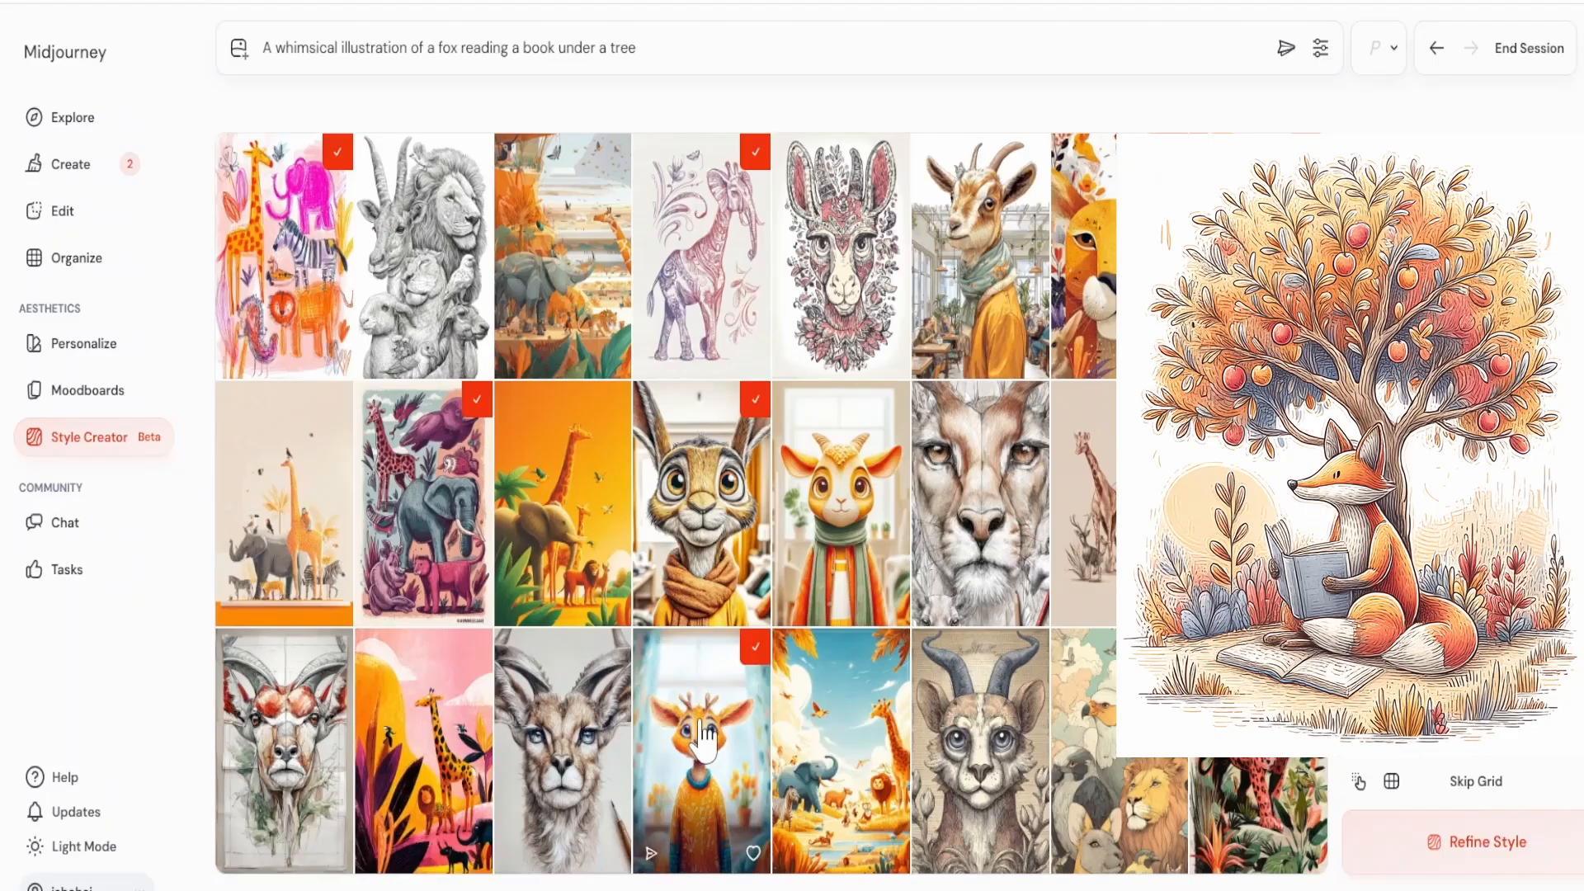
{"action": "left_click", "coordinate": [1510, 854]}
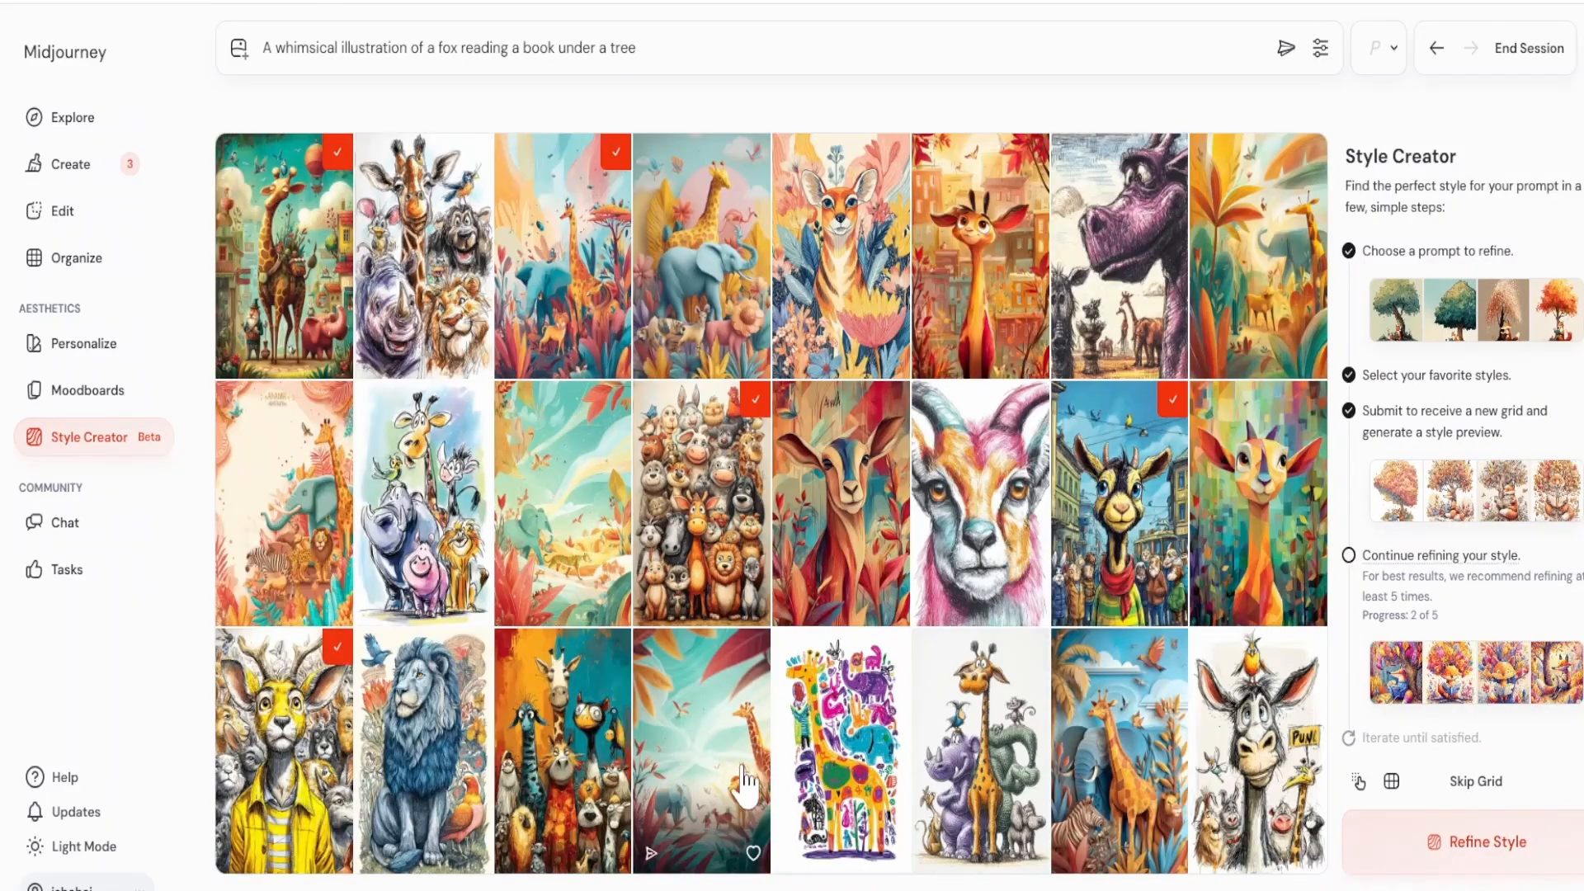
Submit the chosen storybook animals, and refine the fox style again using six whimsical goat, giraffe and yellow beast images.
{"action": "left_click", "coordinate": [1489, 846]}
{"action": "left_click", "coordinate": [295, 281]}
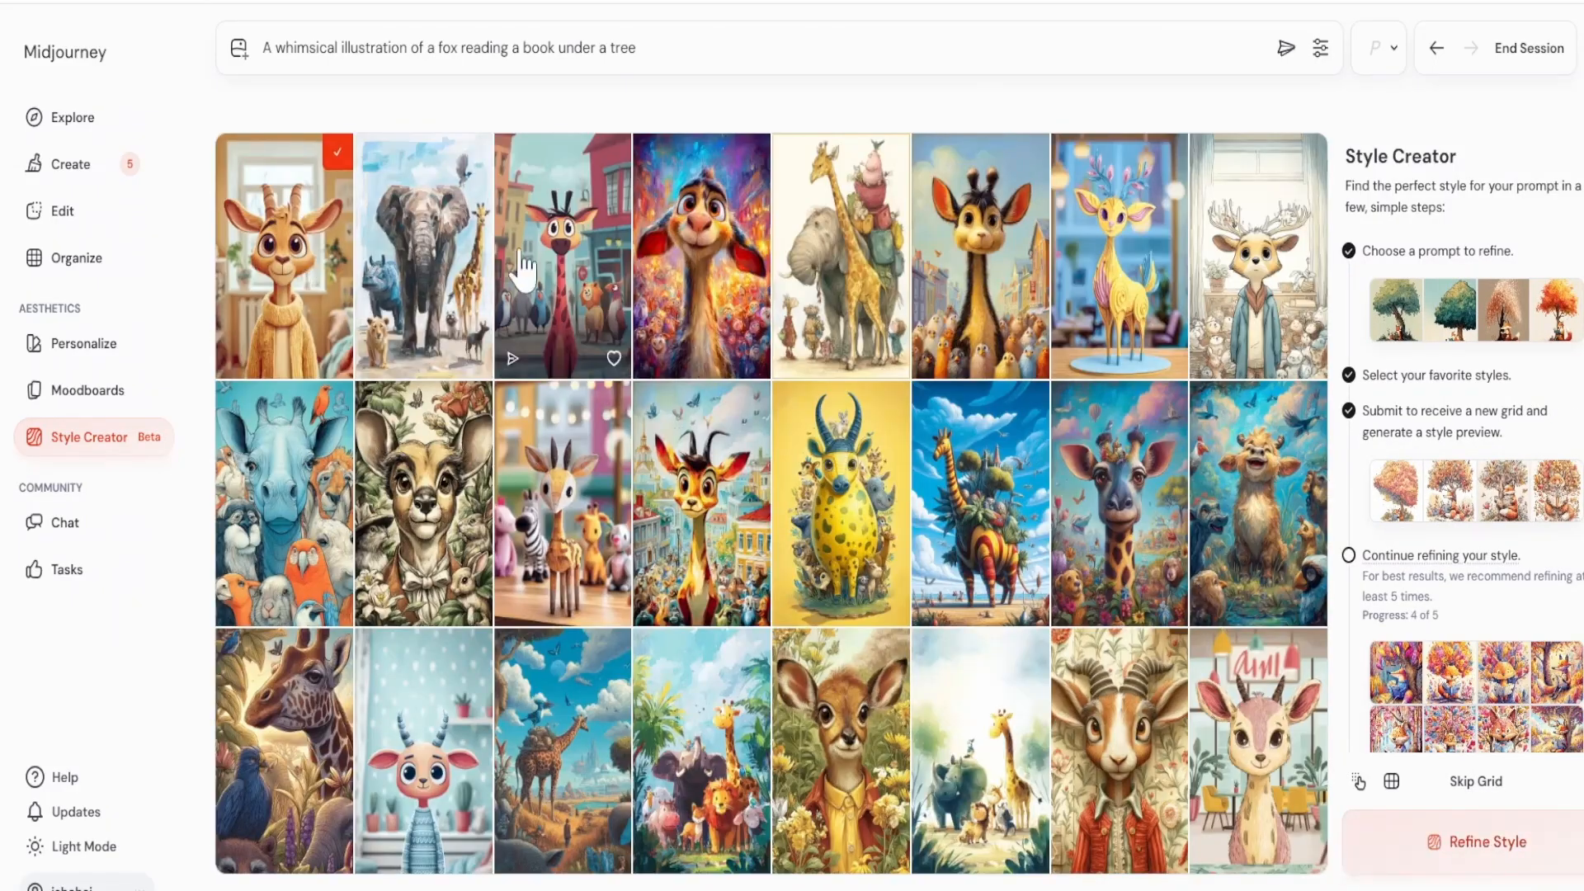
{"action": "left_click", "coordinate": [555, 256]}
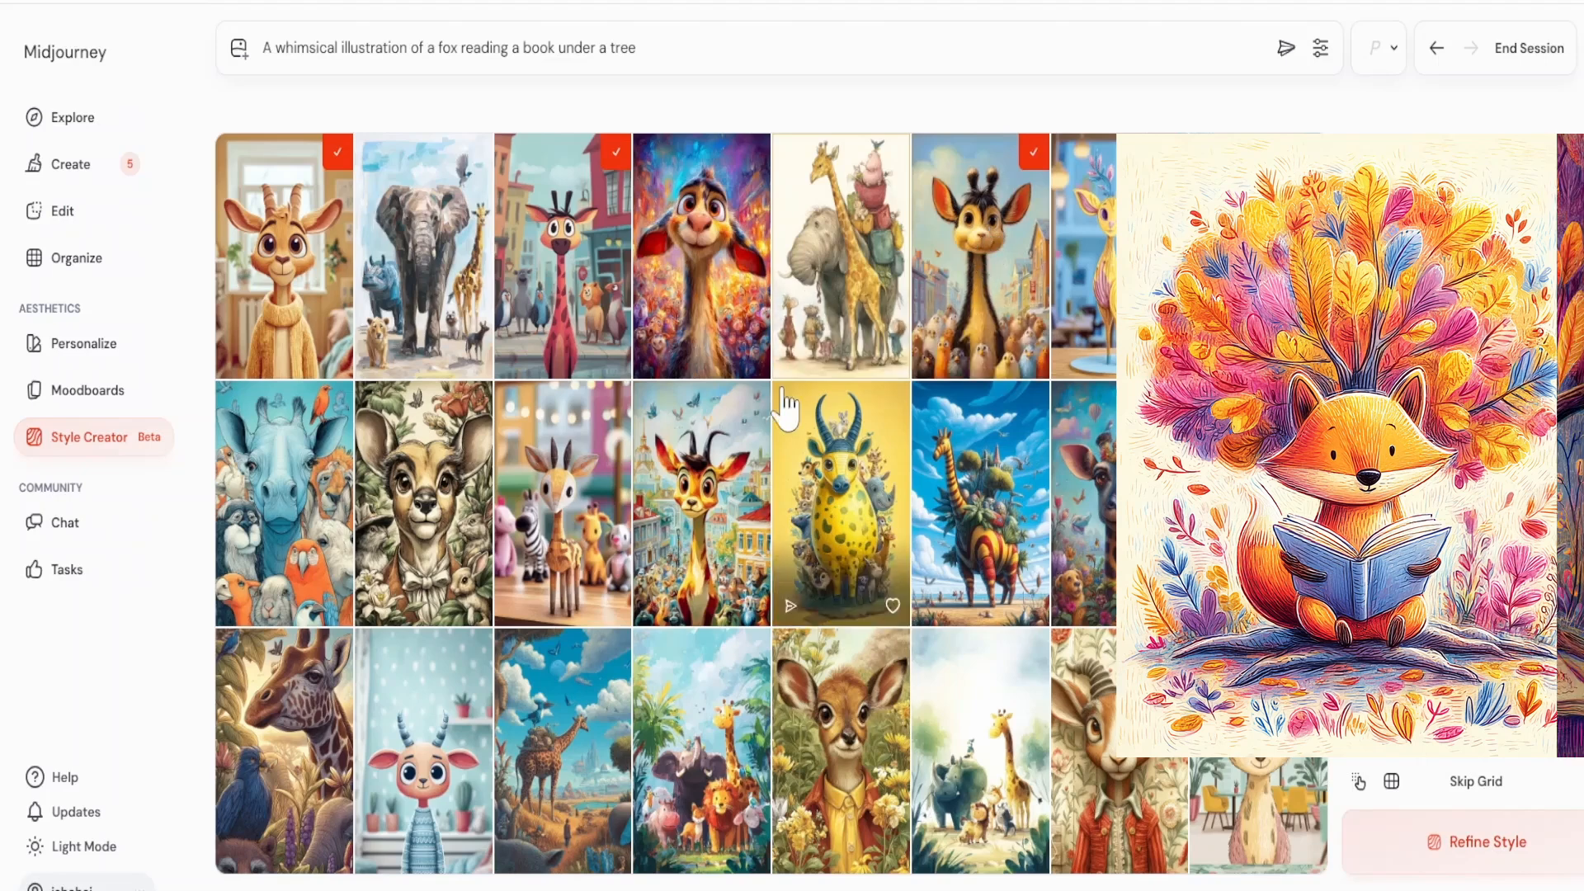
{"action": "left_click", "coordinate": [705, 483]}
{"action": "left_click", "coordinate": [821, 520]}
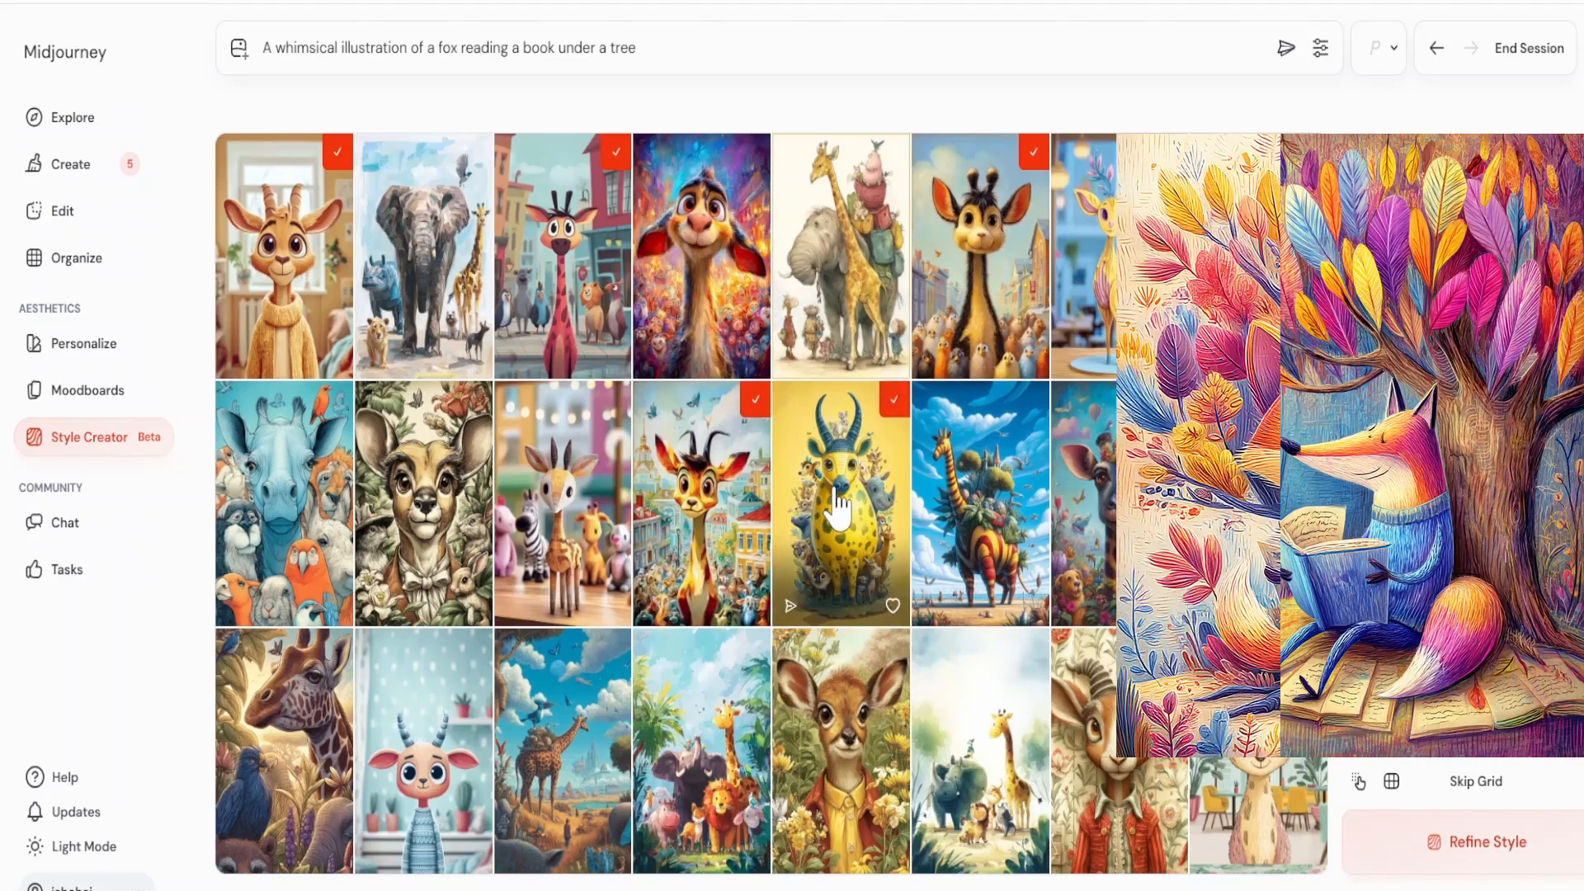
{"action": "left_click", "coordinate": [553, 726]}
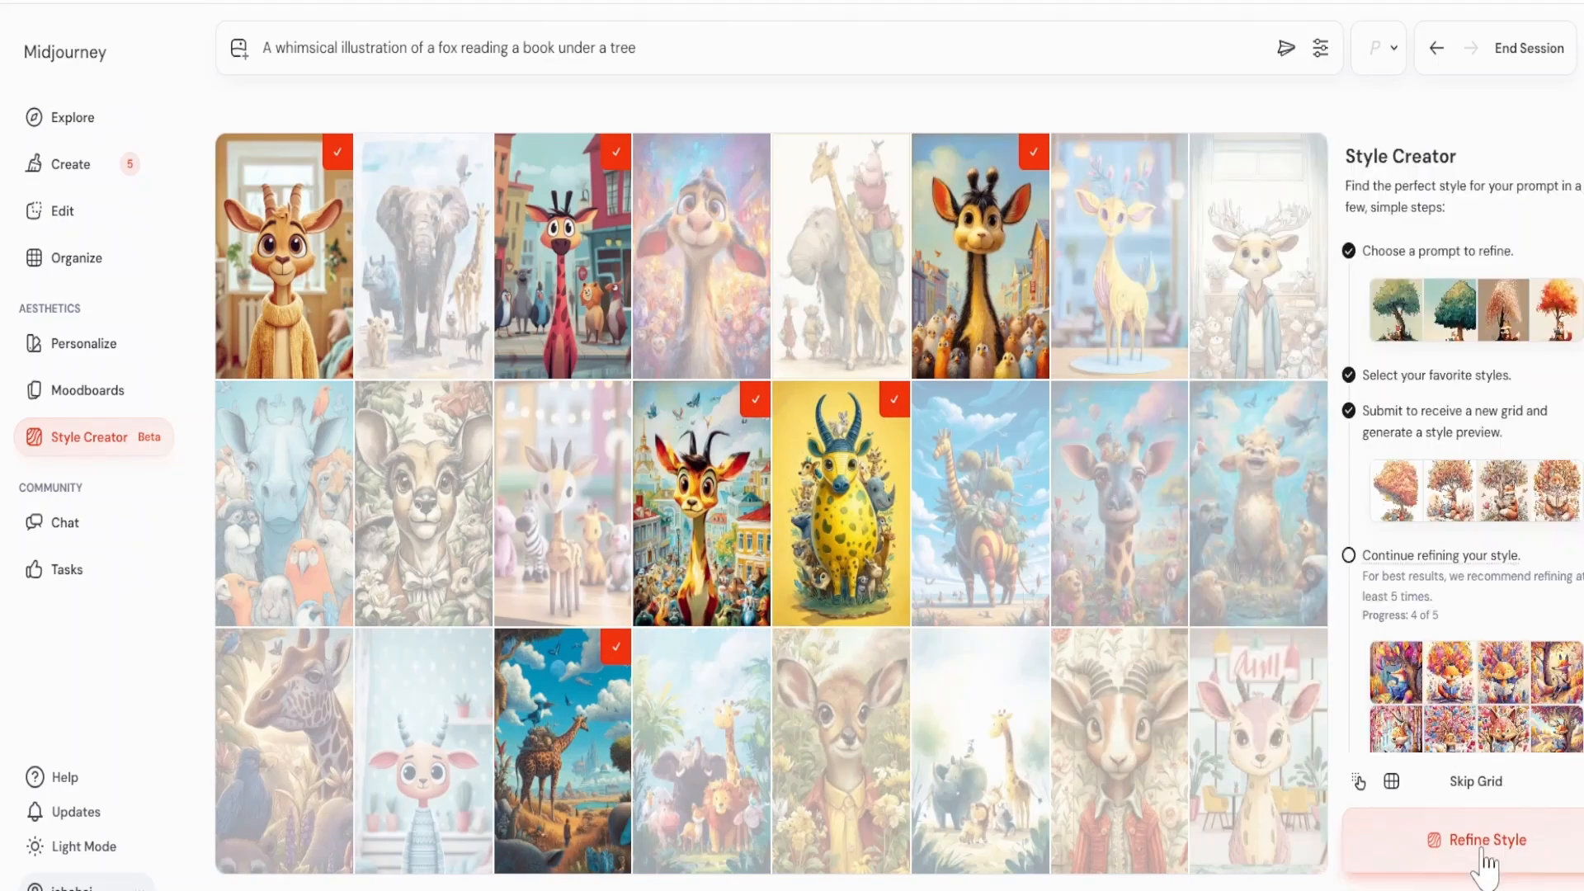
{"action": "left_click", "coordinate": [1485, 849]}
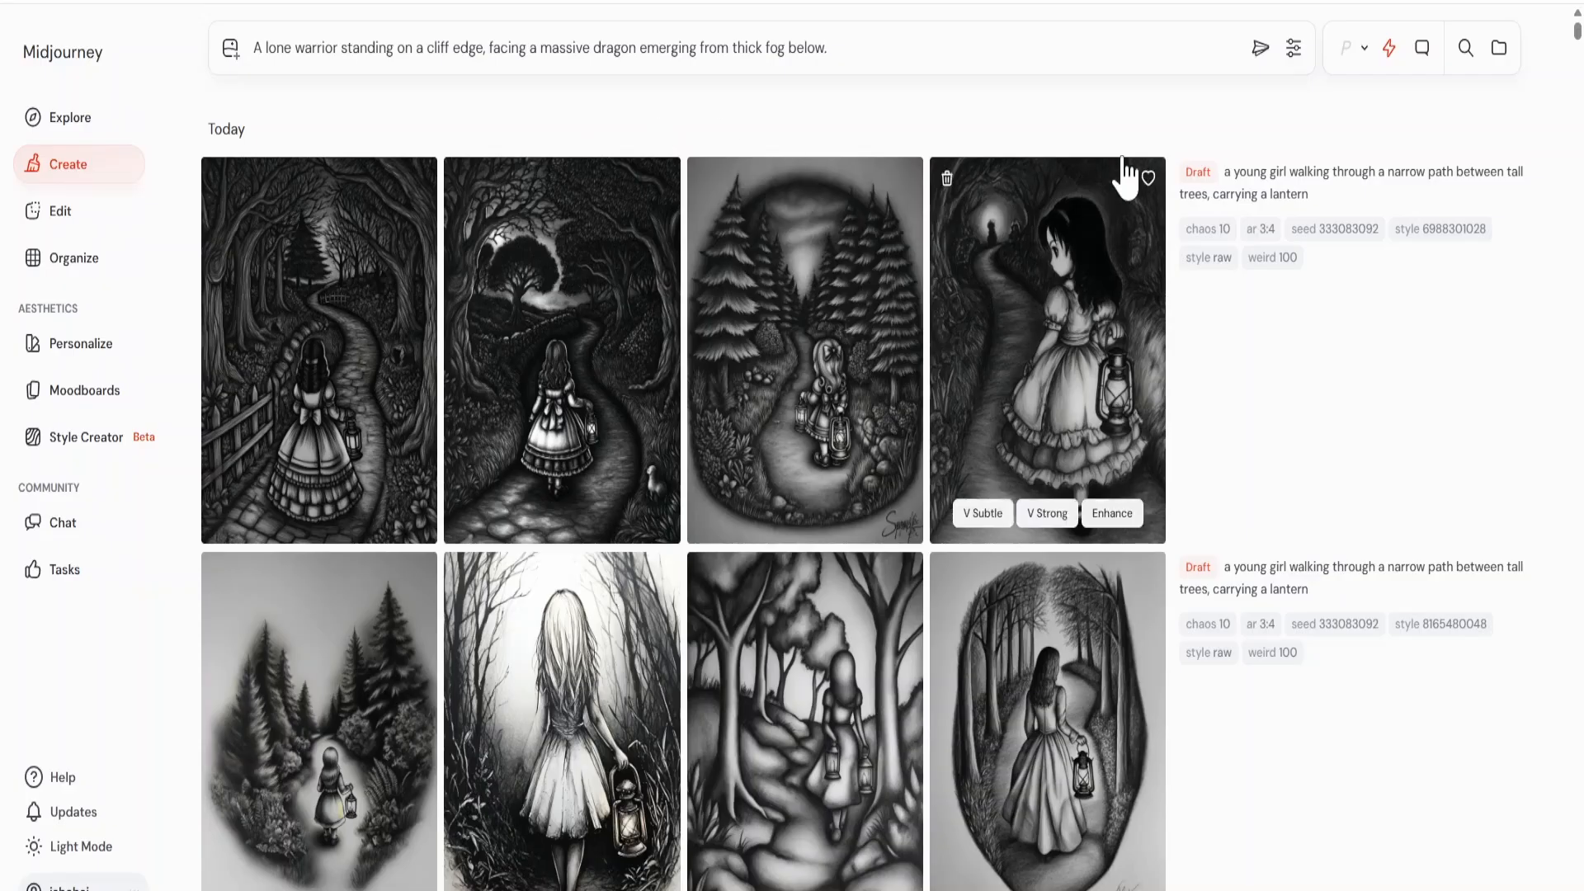
{"action": "left_click", "coordinate": [1260, 47]}
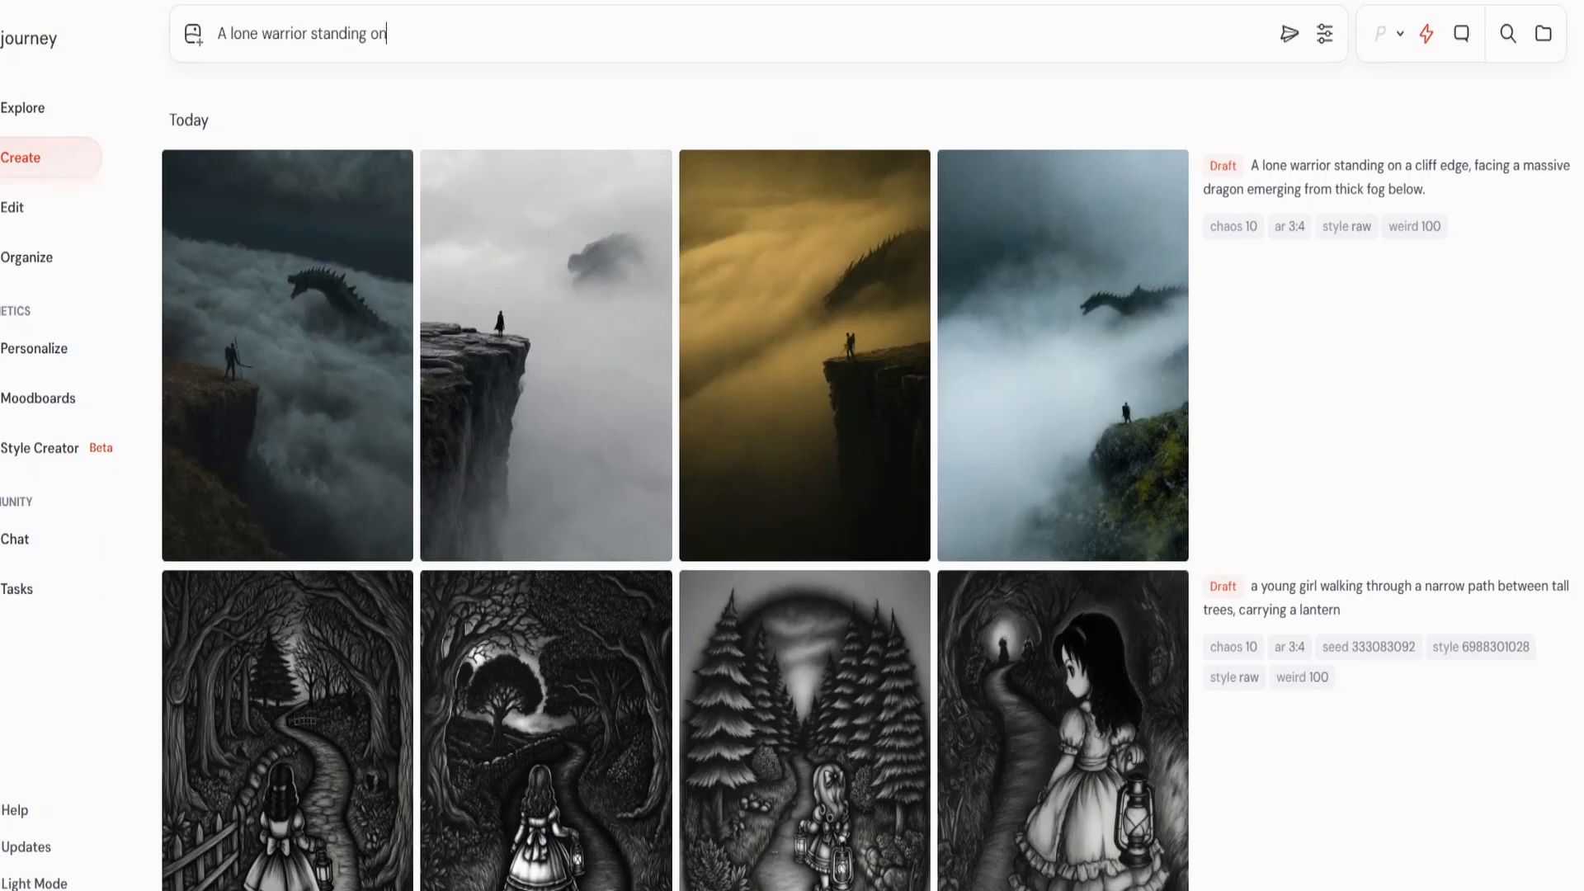
{"action": "type", "text": "a cliff edge, facing a massive dragon emerging from thick fog below."}
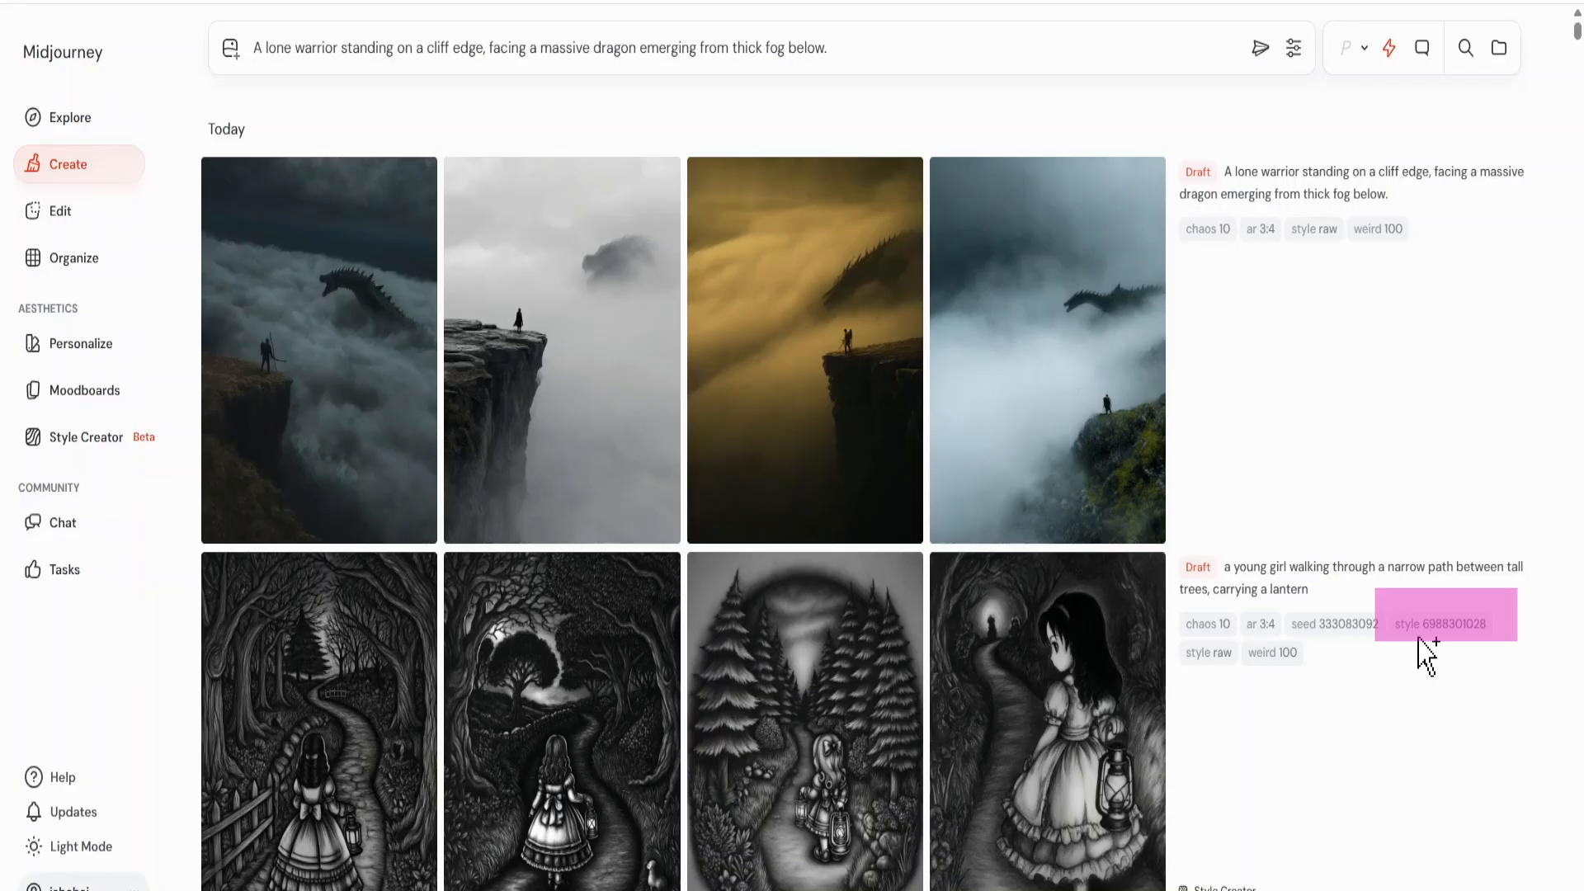
{"action": "left_click", "coordinate": [1426, 627]}
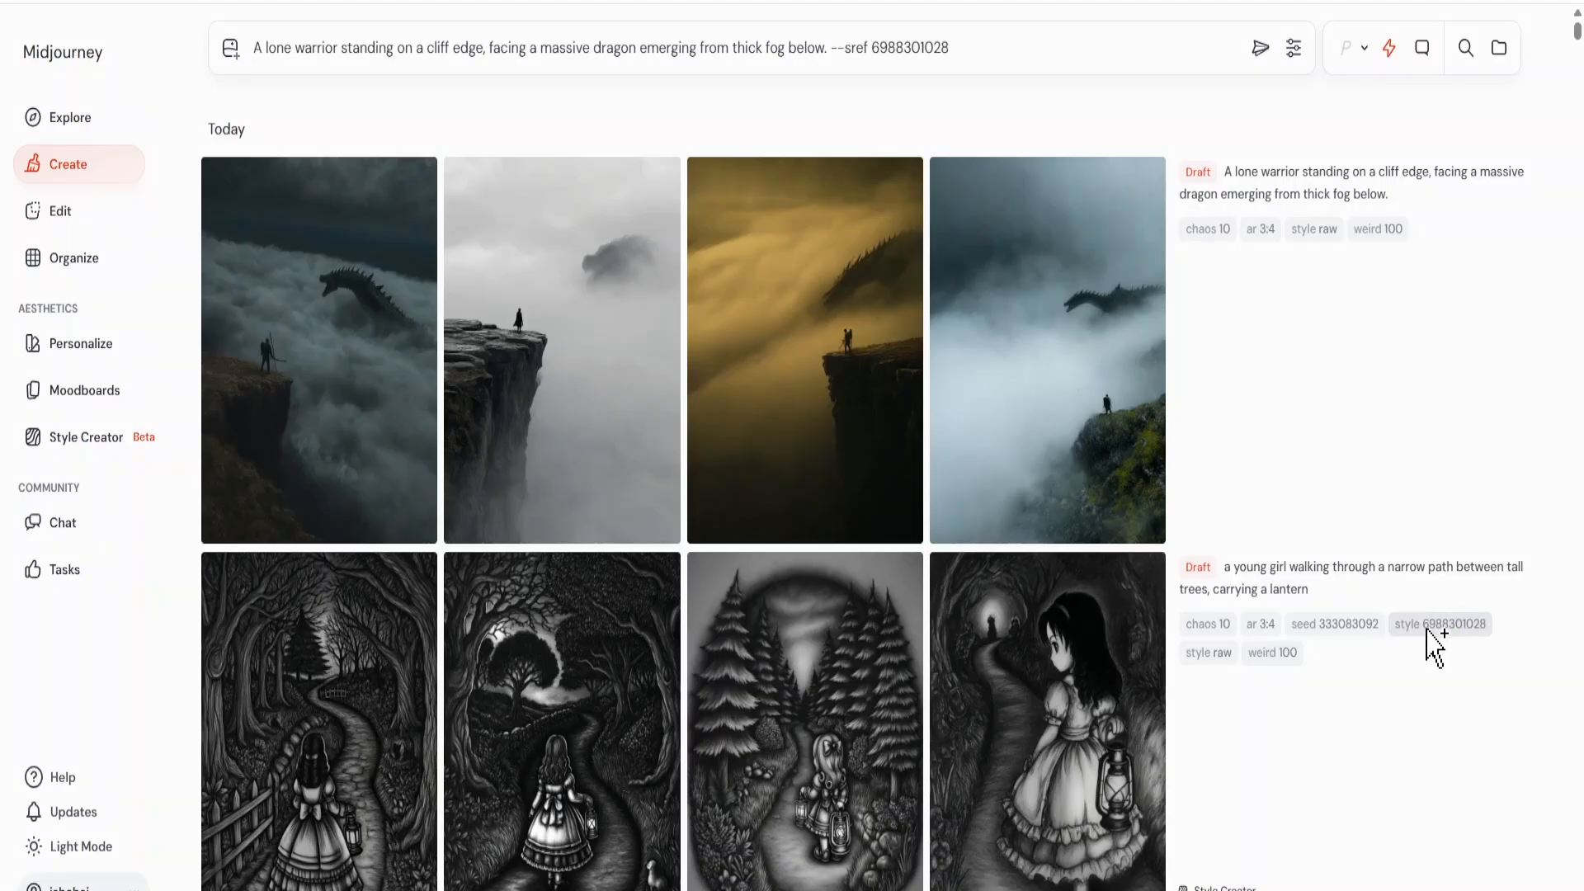
{"action": "left_click", "coordinate": [1260, 50]}
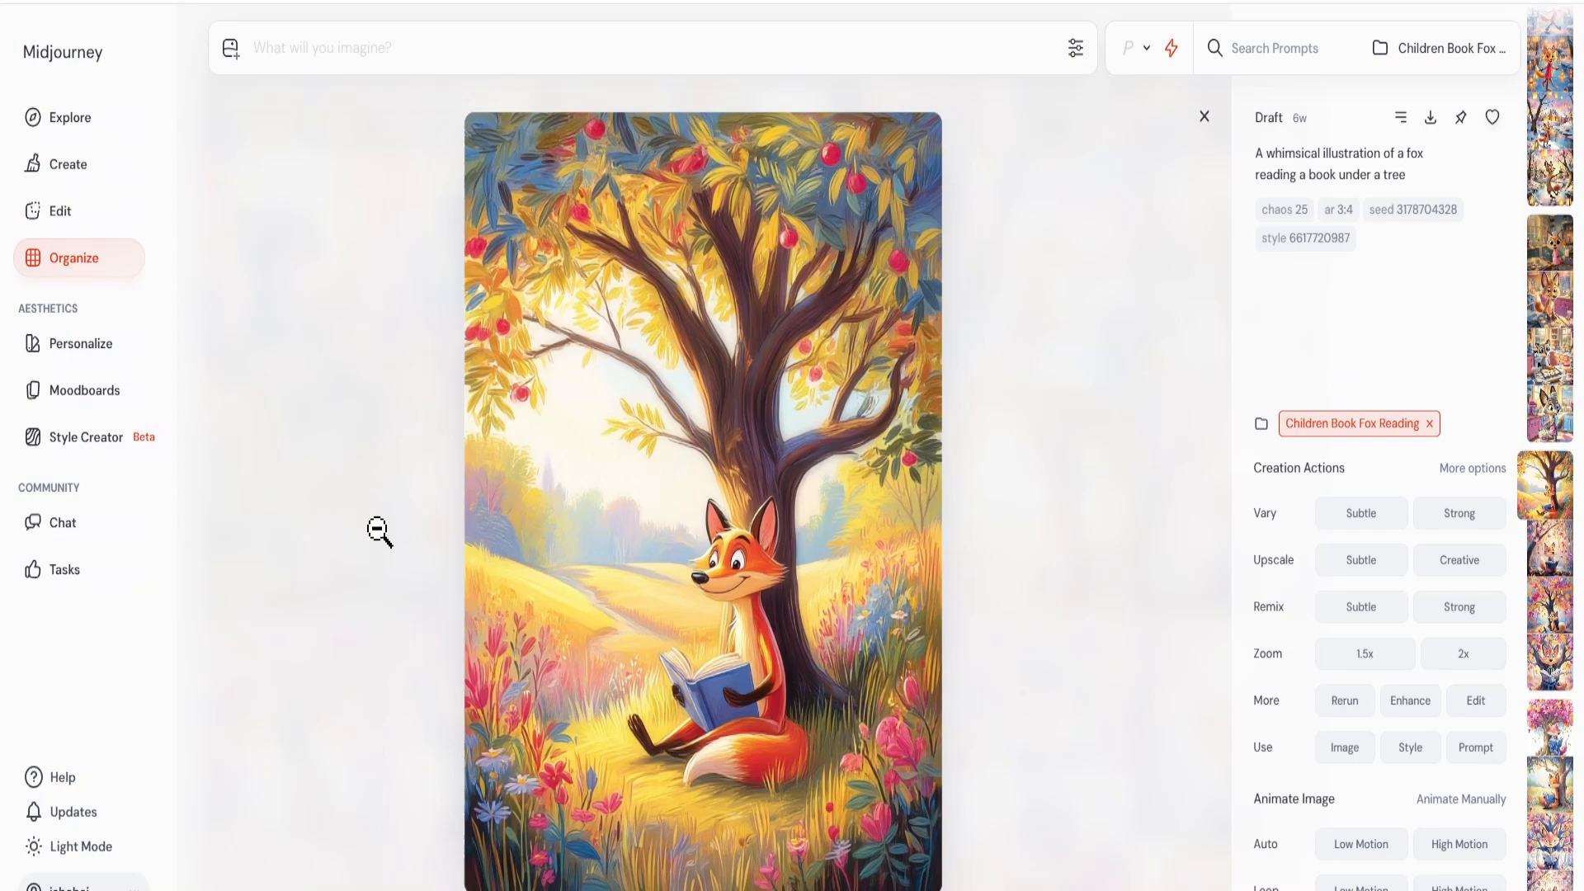
{"action": "type", "text": "A lone"}
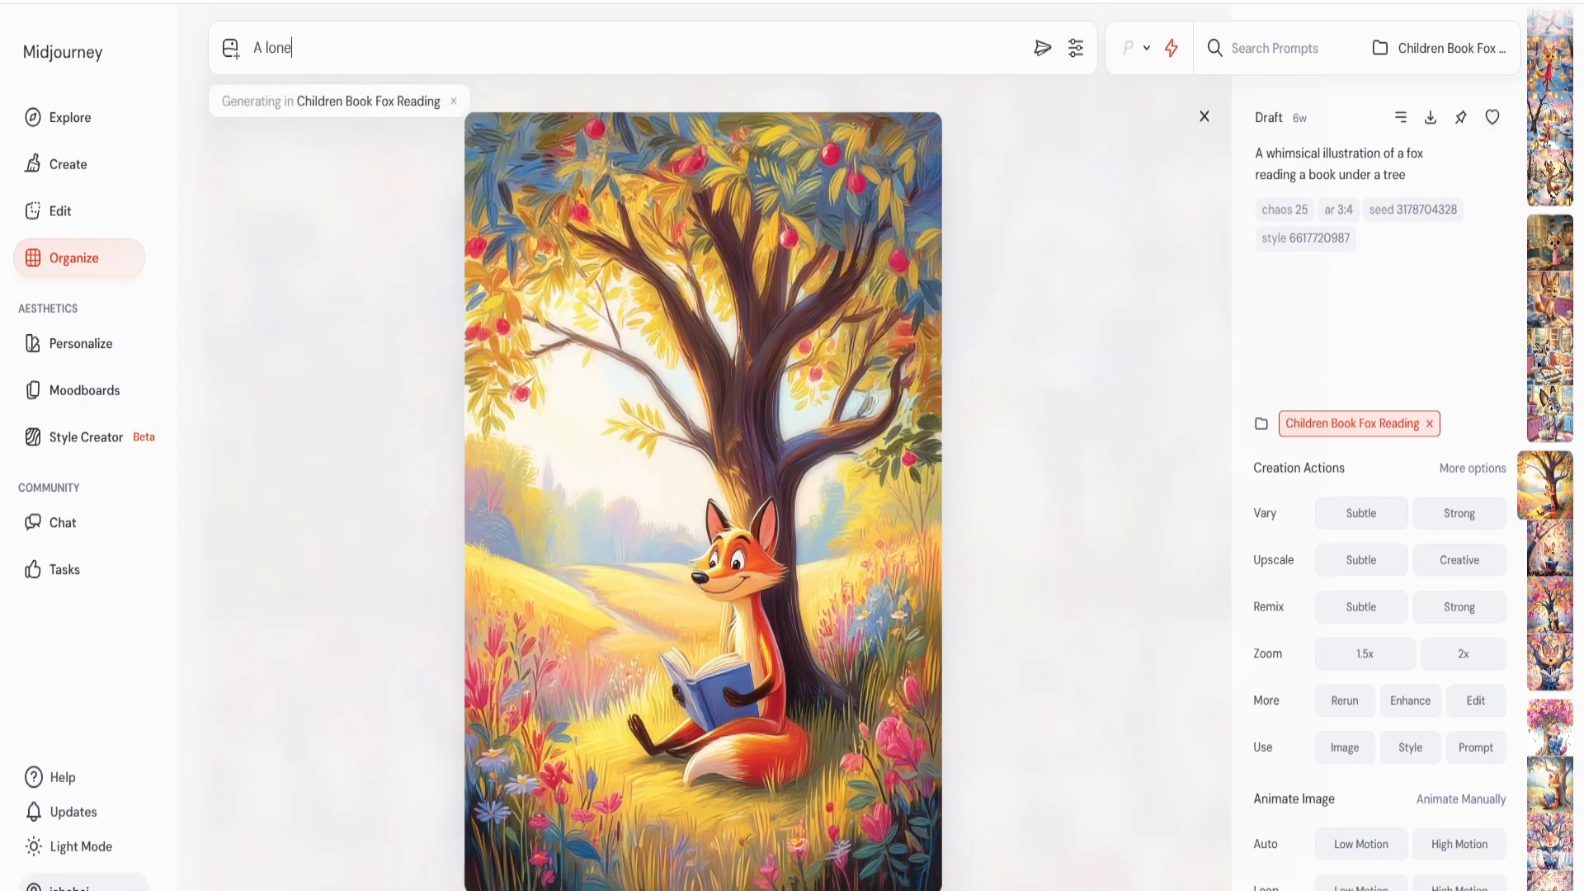
{"action": "type", "text": " warrior standing on a cliff edge, facing a massive dragon emerging from thick fog below. --sref 6617720987"}
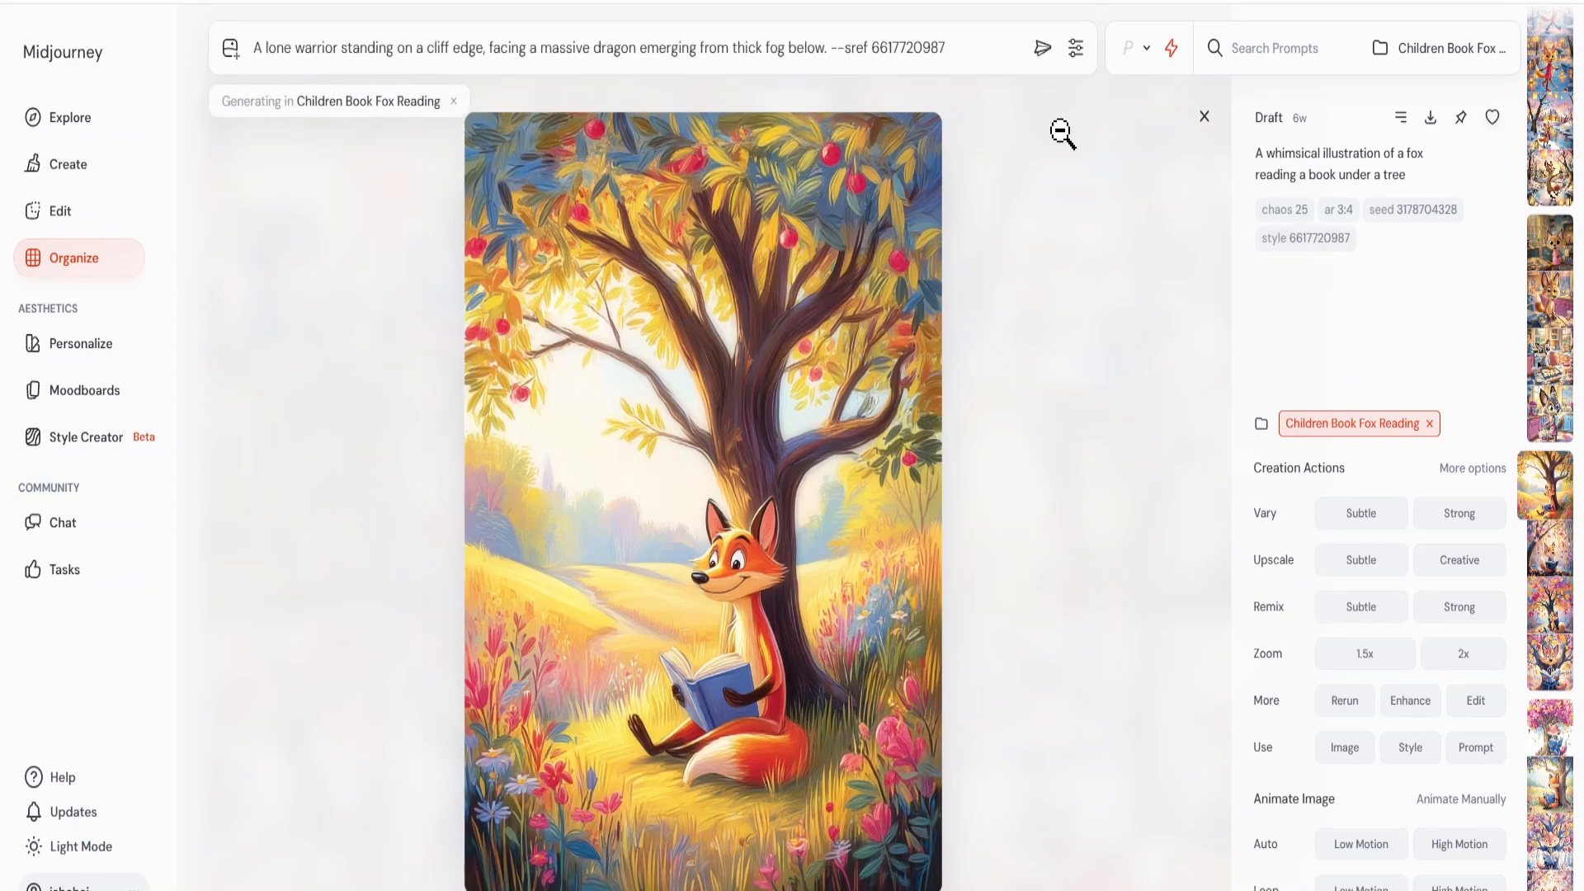
{"action": "key", "text": "Return"}
{"action": "left_click", "coordinate": [74, 175]}
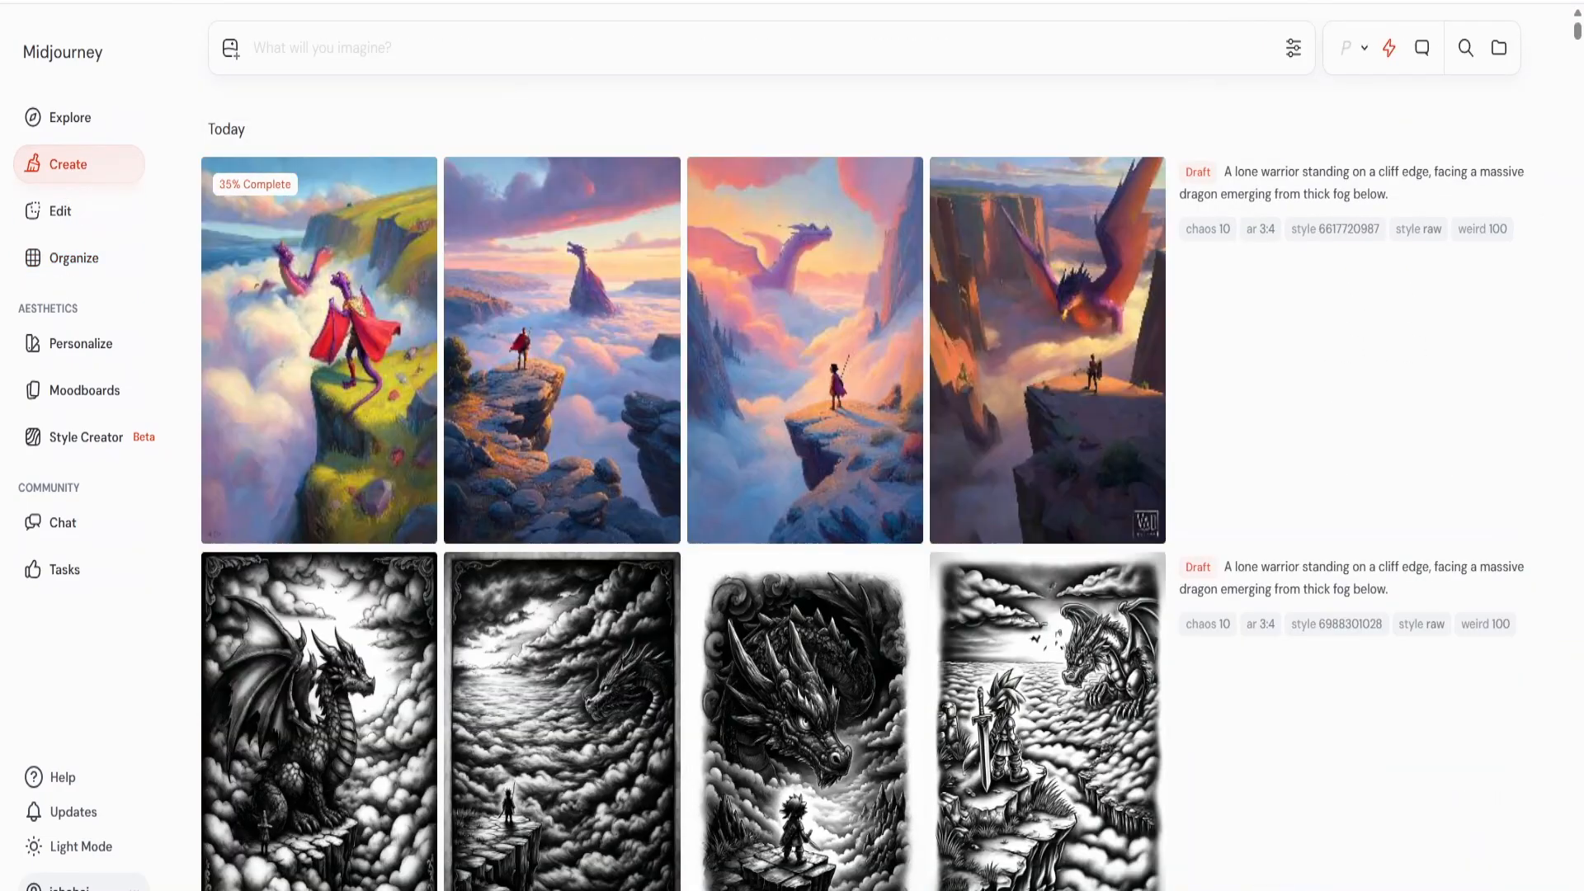
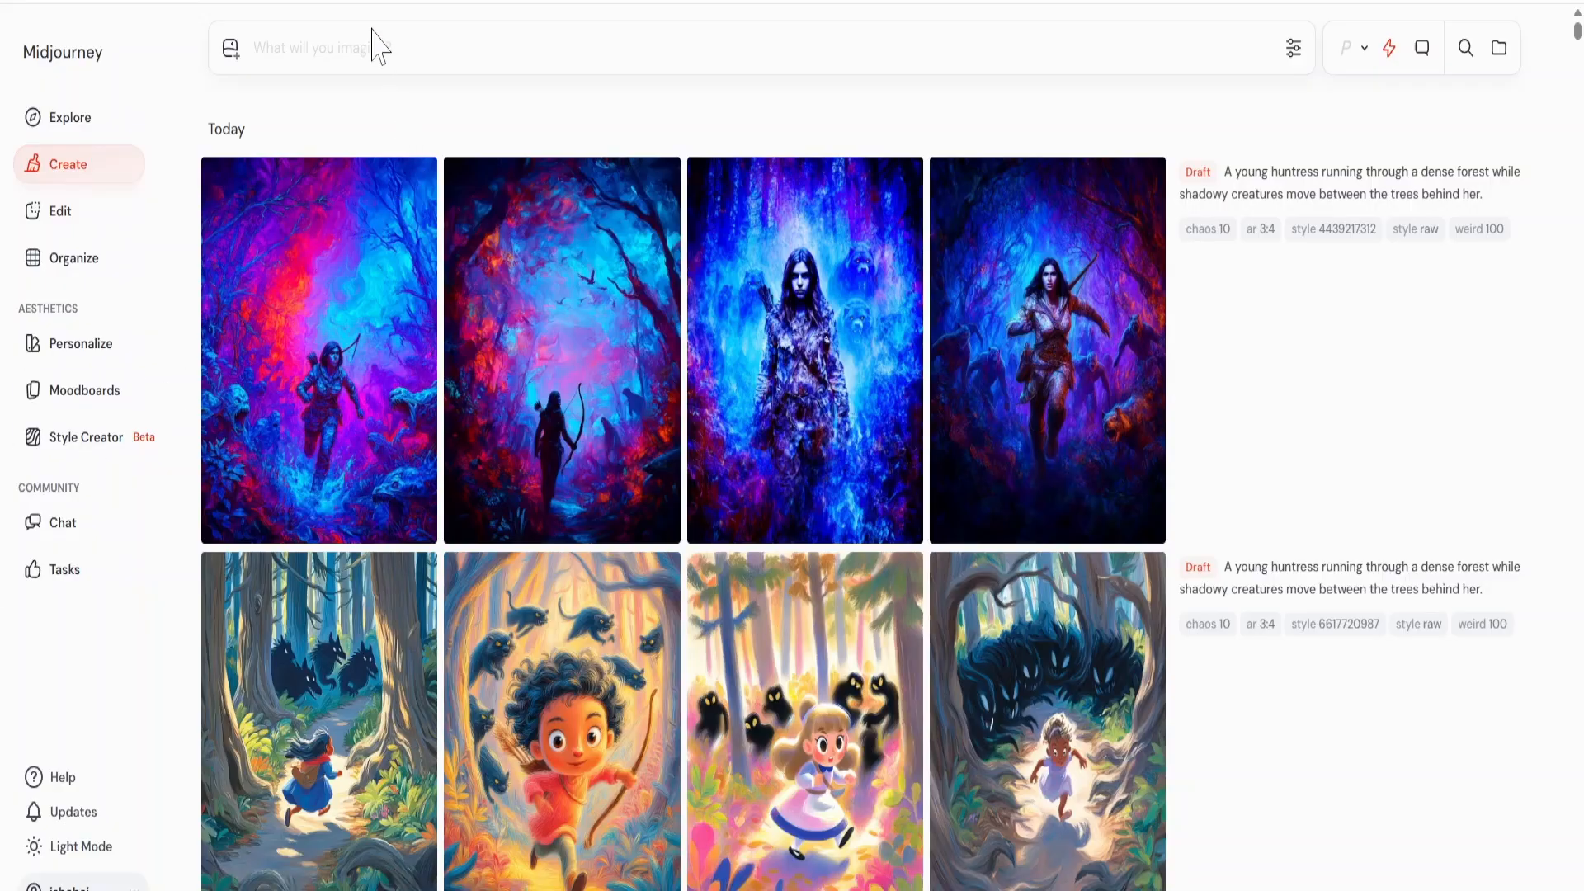
Generate "A sorceress reaching out toward a collapsing portal while figures are being pulled into it from the ground nearby." without a style reference.
{"action": "type", "text": "A sorceress reaching out toward a coll"}
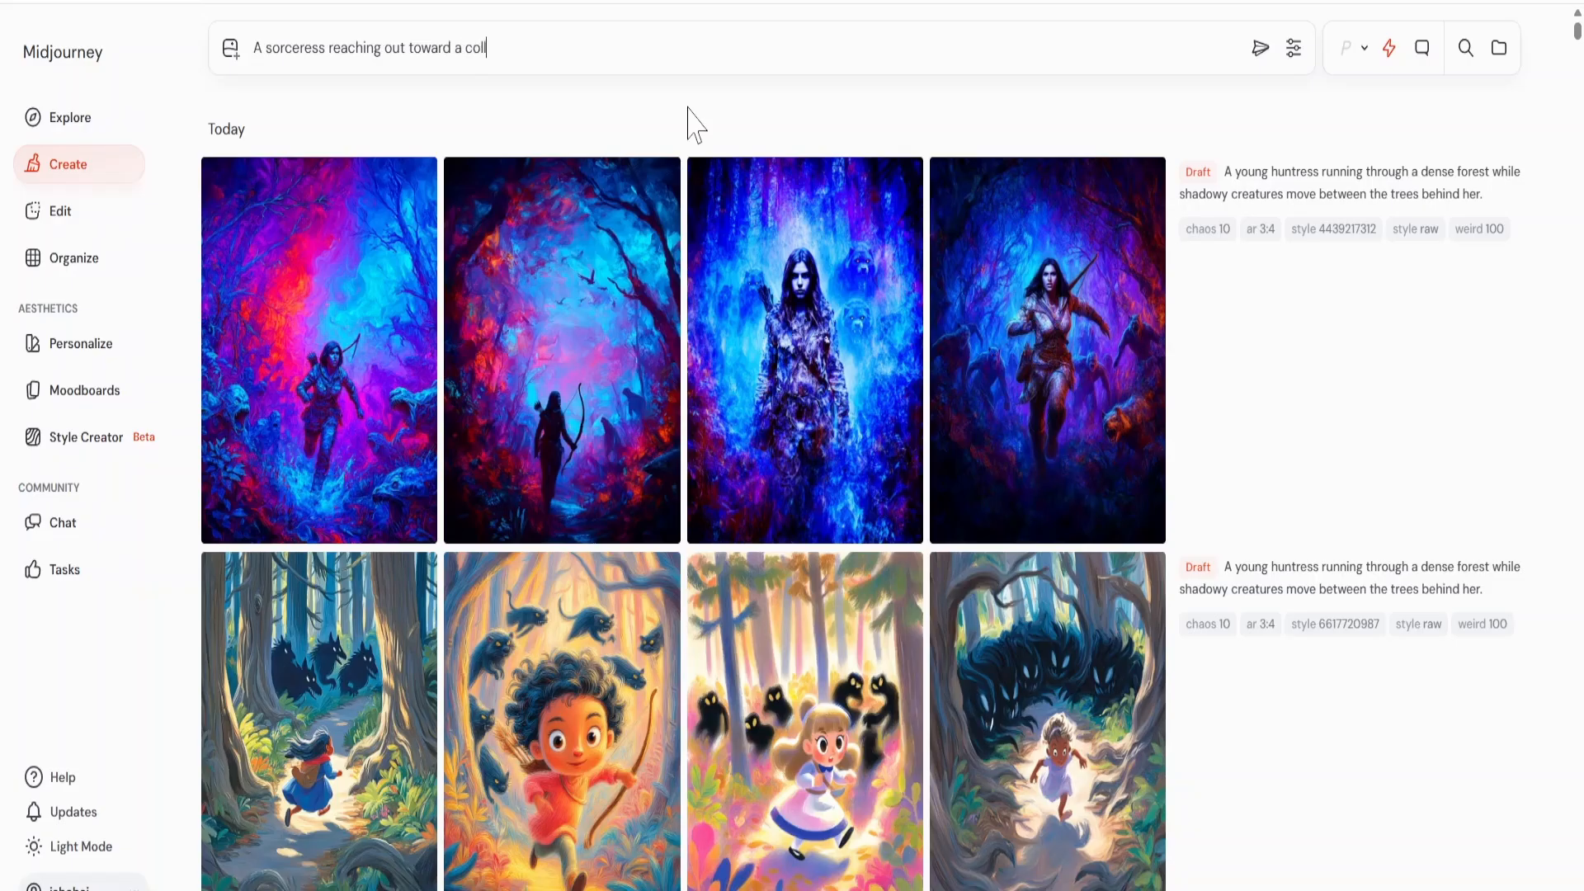
{"action": "type", "text": "apsing portal while figures are b"}
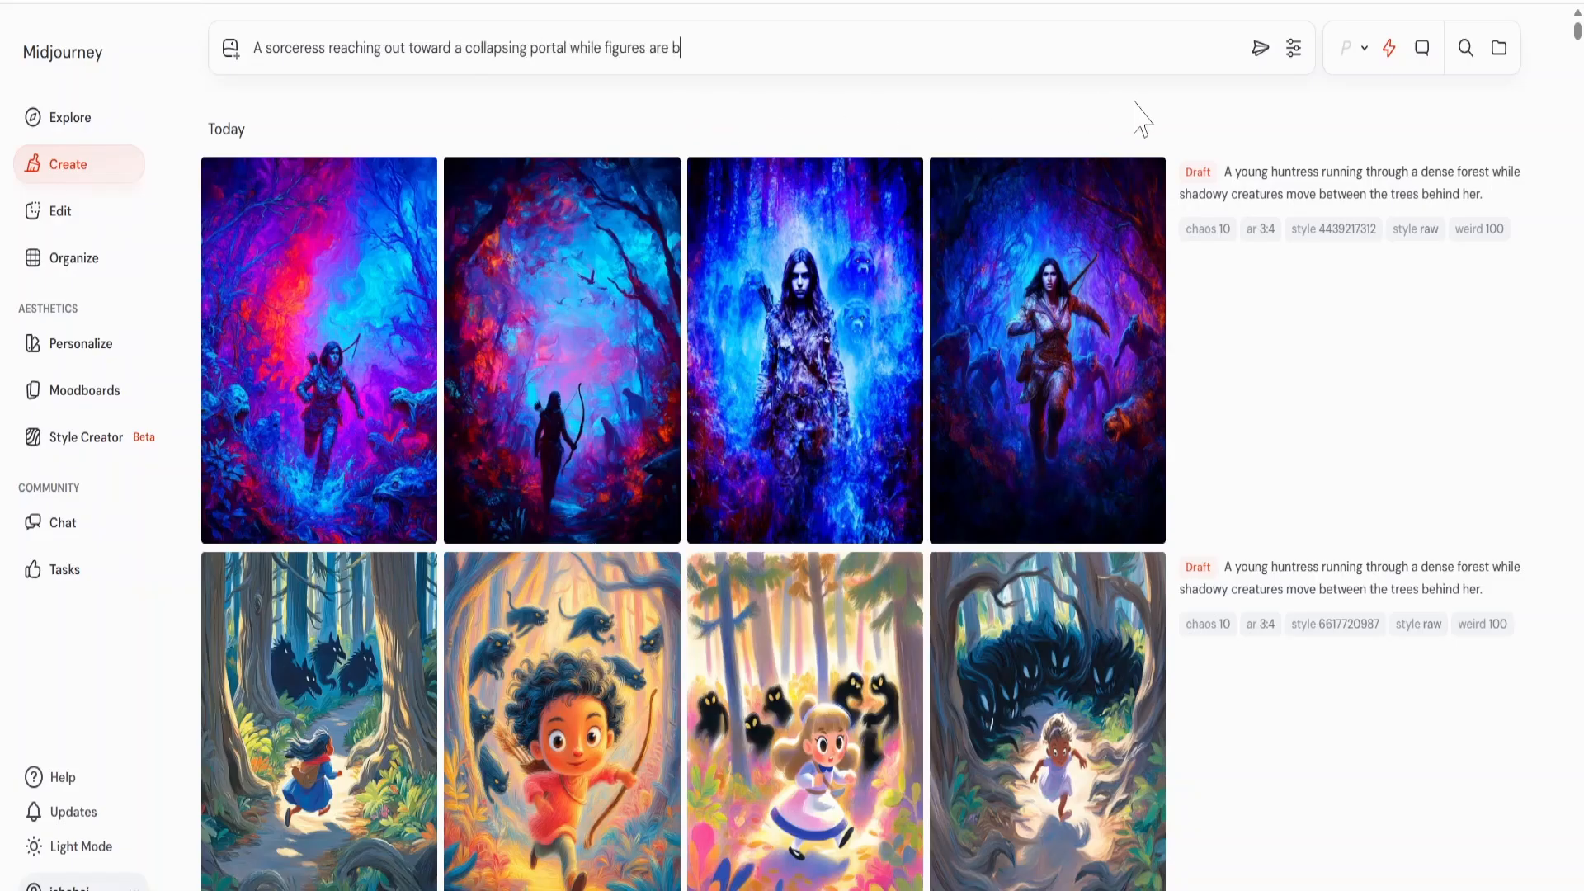
{"action": "type", "text": "eing pulled into it from the ground nearby."}
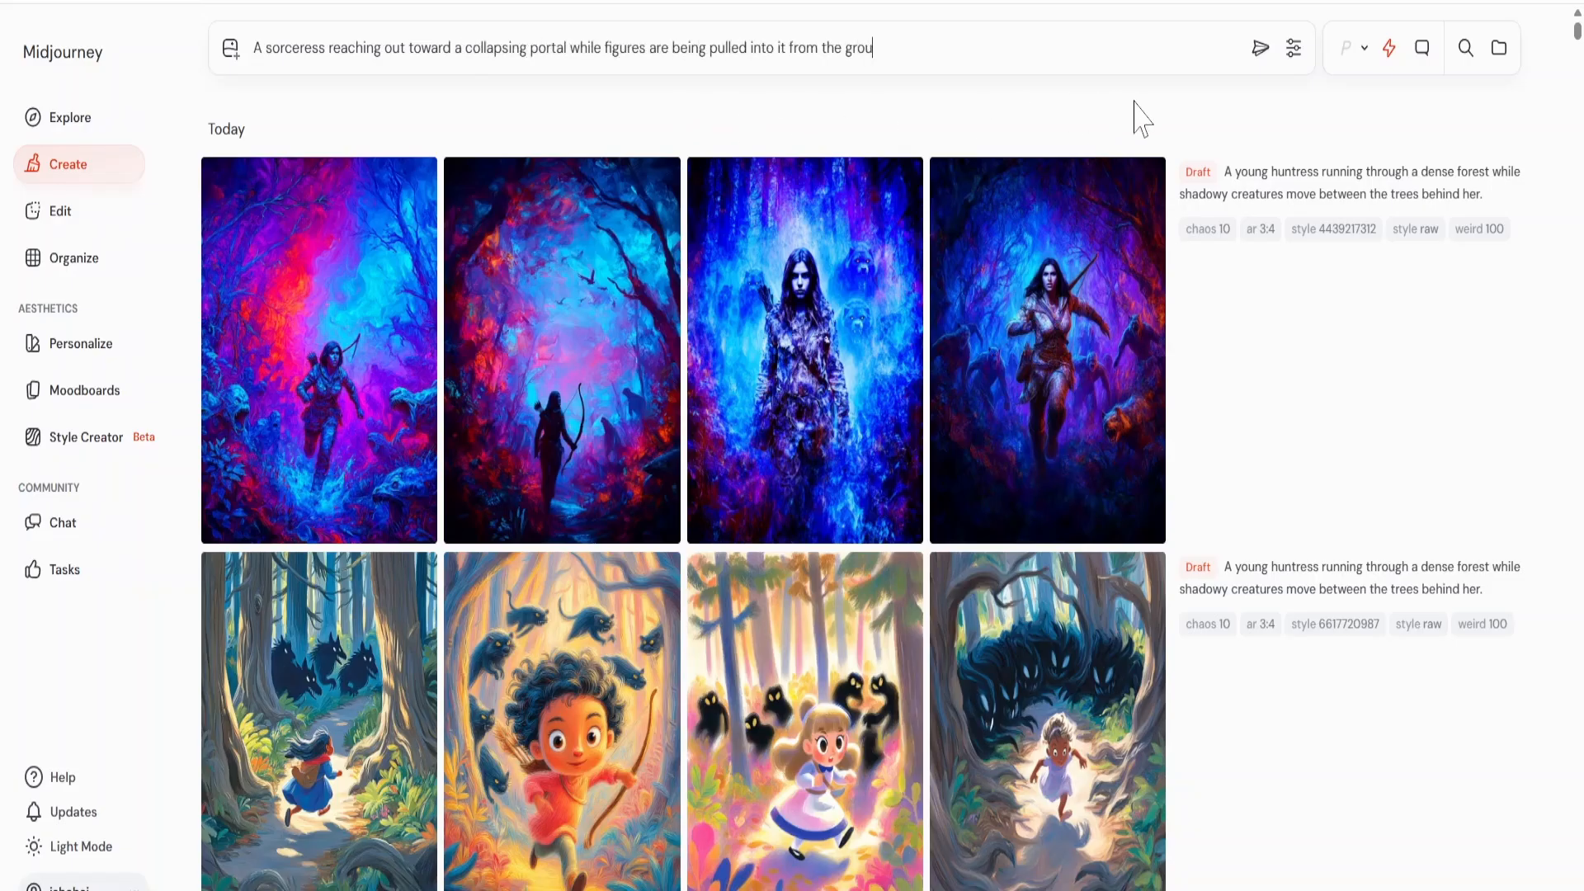
{"action": "left_click", "coordinate": [1260, 48]}
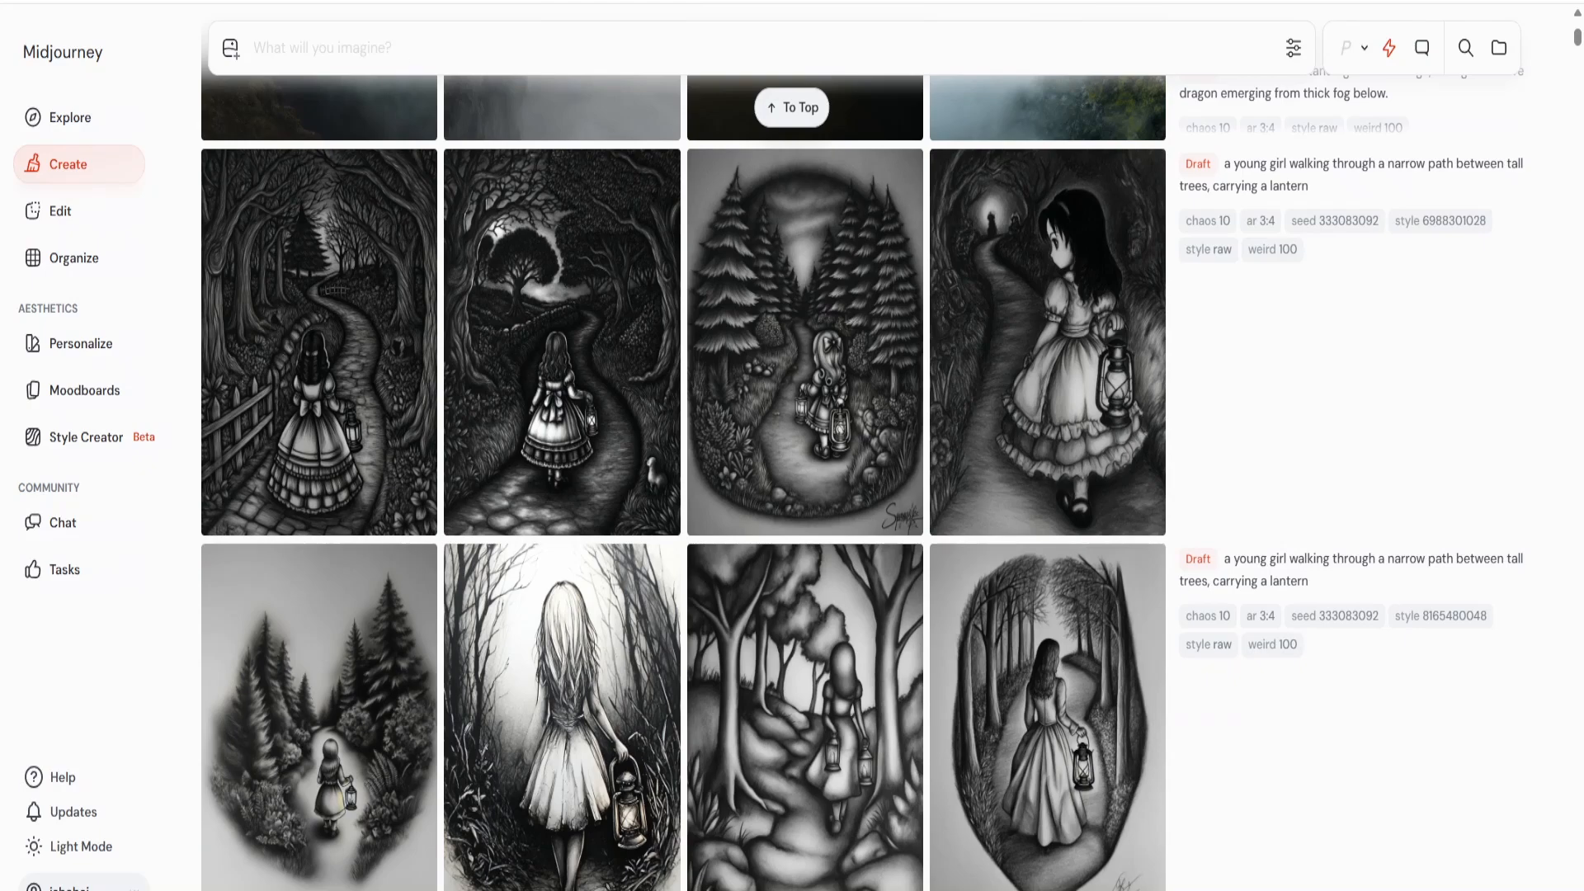
{"action": "key", "text": "Return"}
{"action": "left_click", "coordinate": [792, 108]}
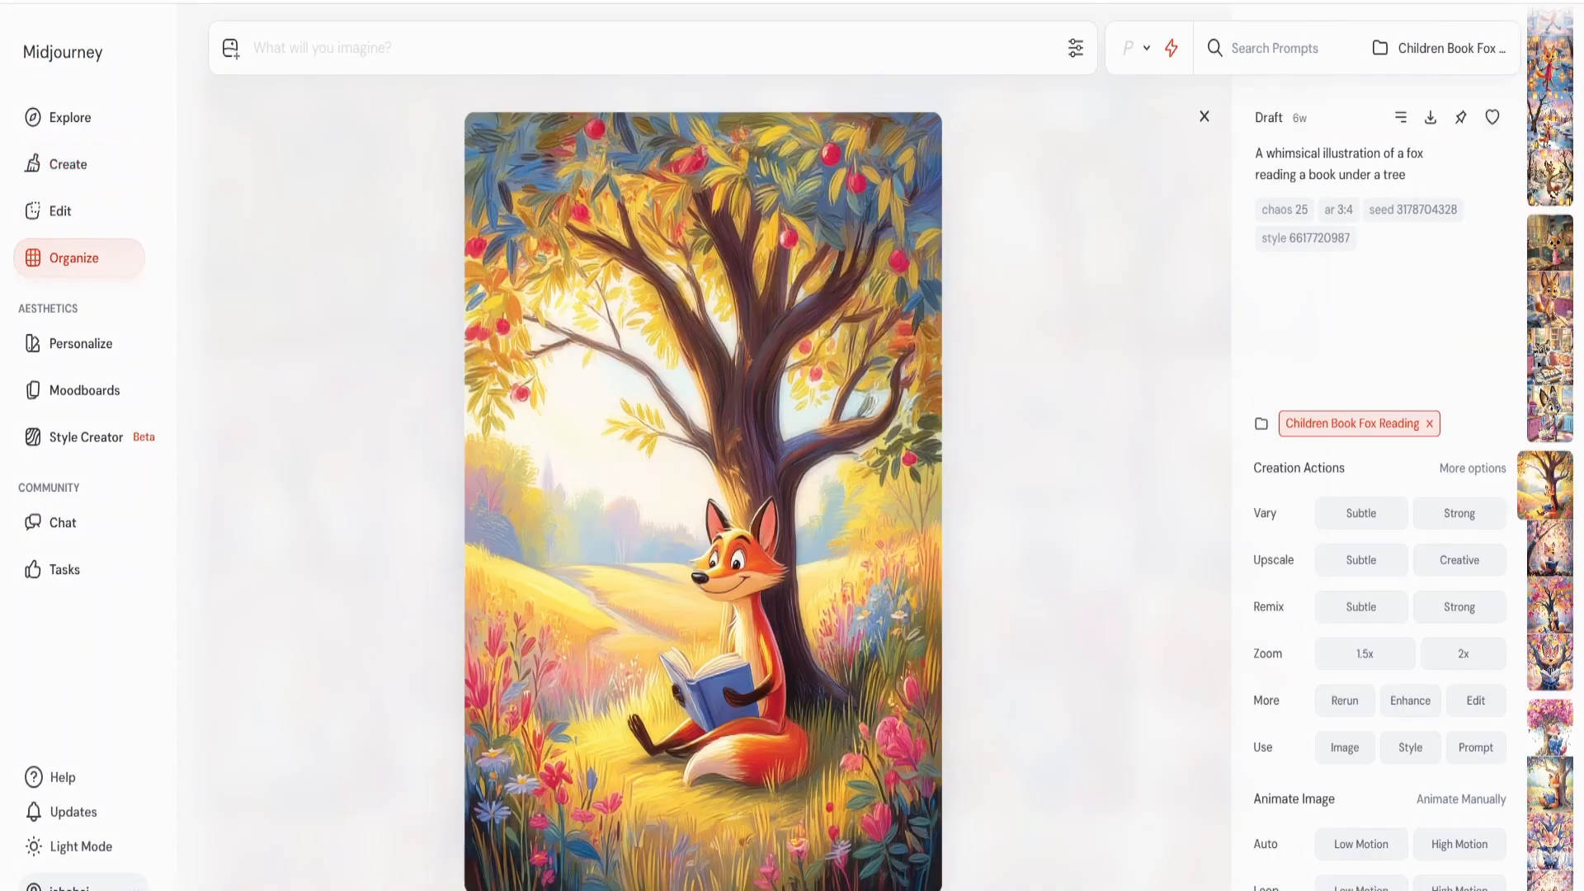
{"action": "left_click", "coordinate": [1320, 238]}
{"action": "key", "text": "Return"}
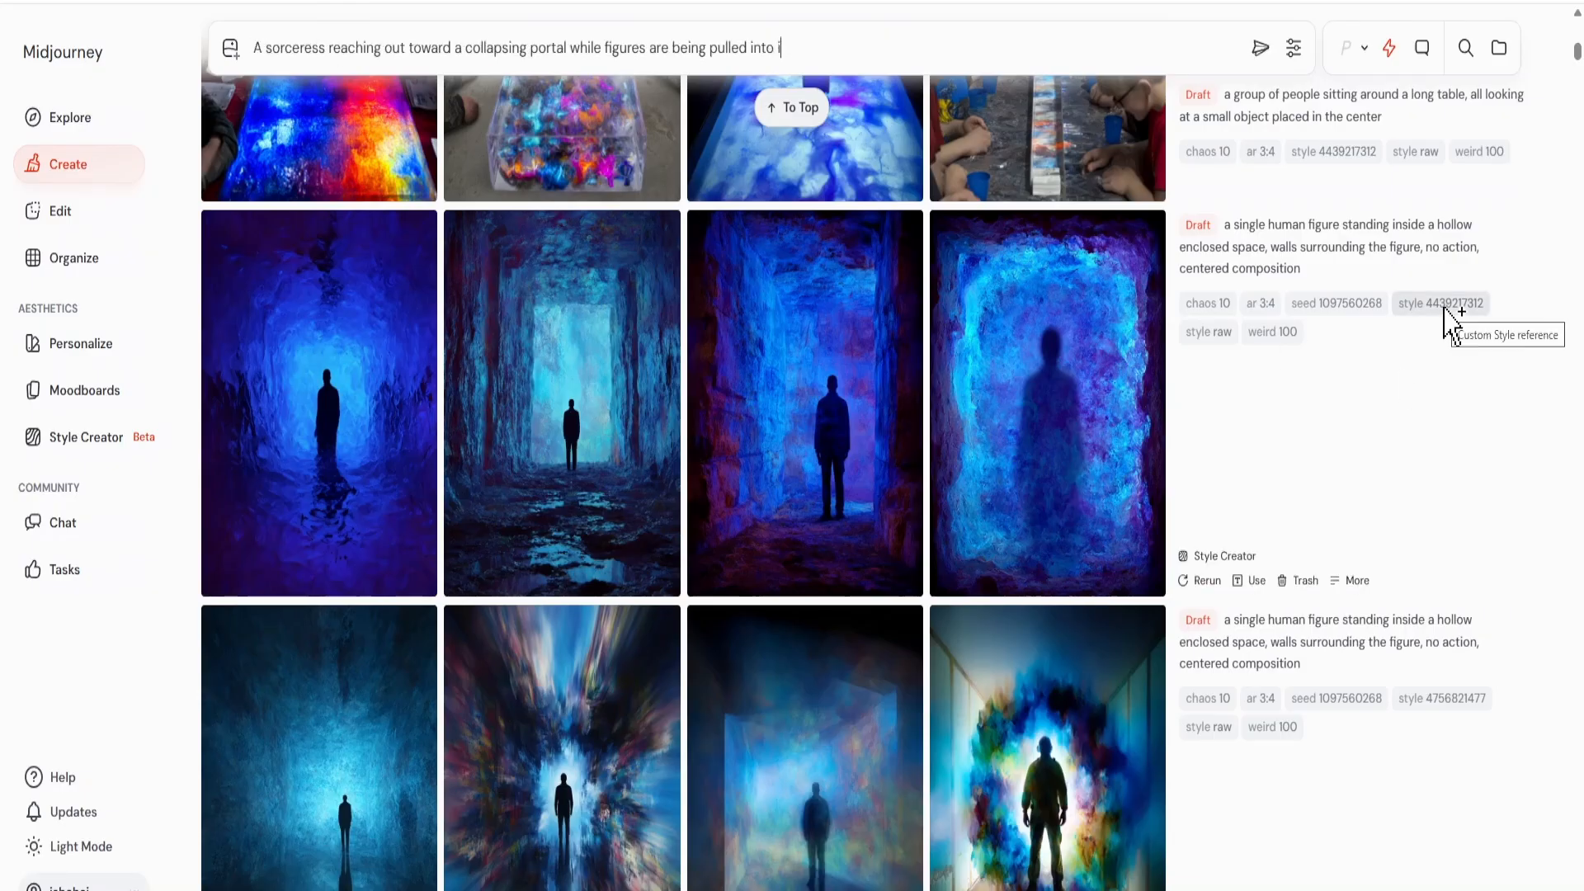
{"action": "key", "text": "Return"}
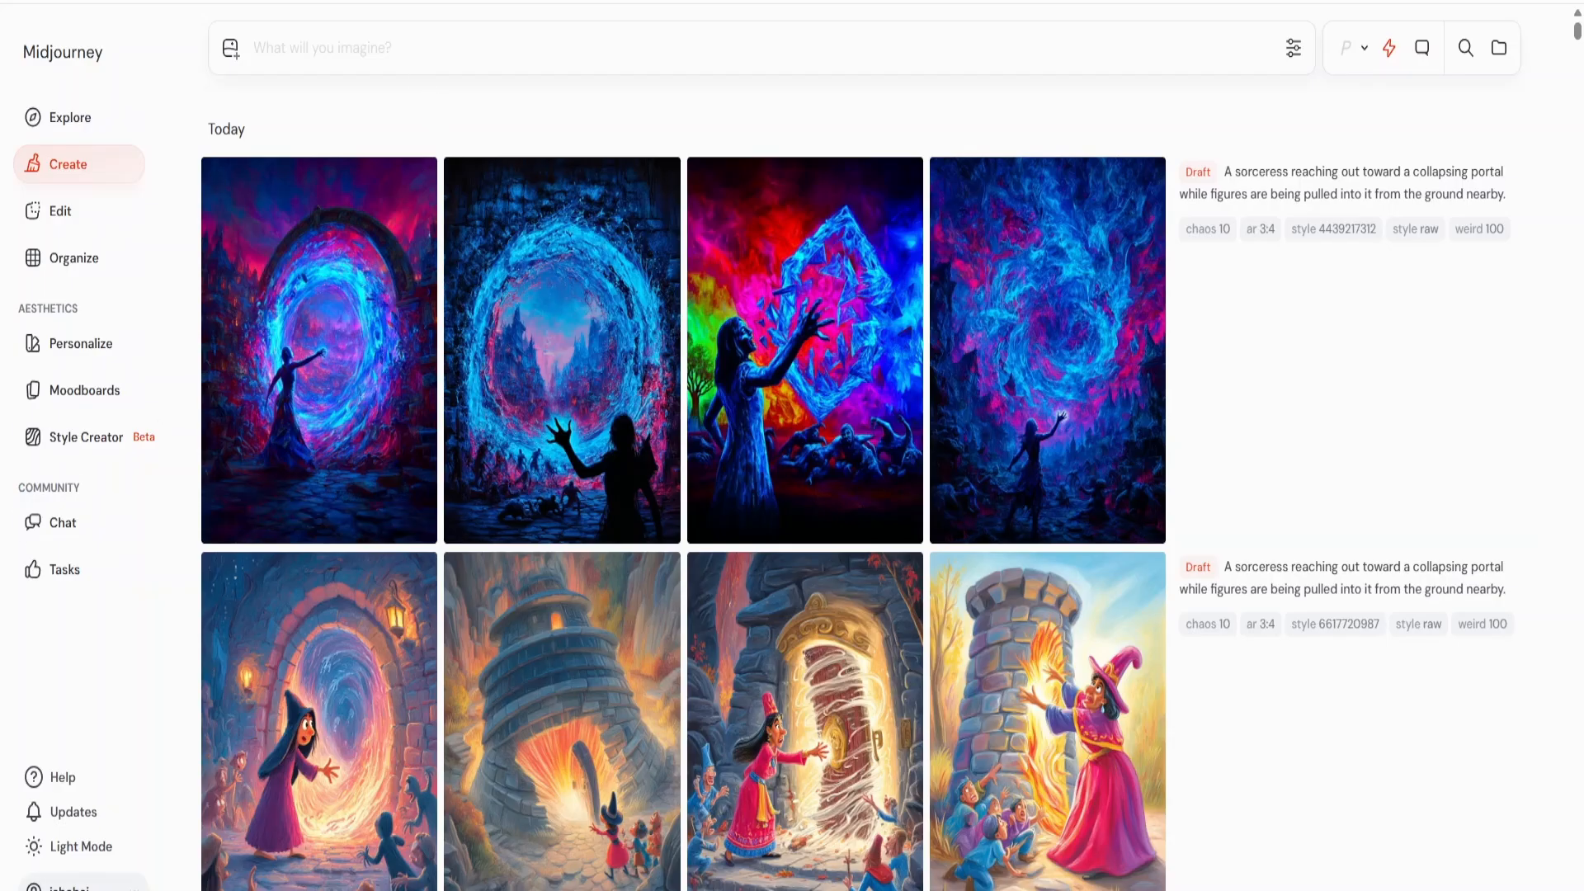
Generate "An ancient forest clearing where a mystical nymph rises from a shallow pool, water dripping from her skin as glowing fireflies gather around her." unstyled.
{"action": "type", "text": "An ancient forest cle"}
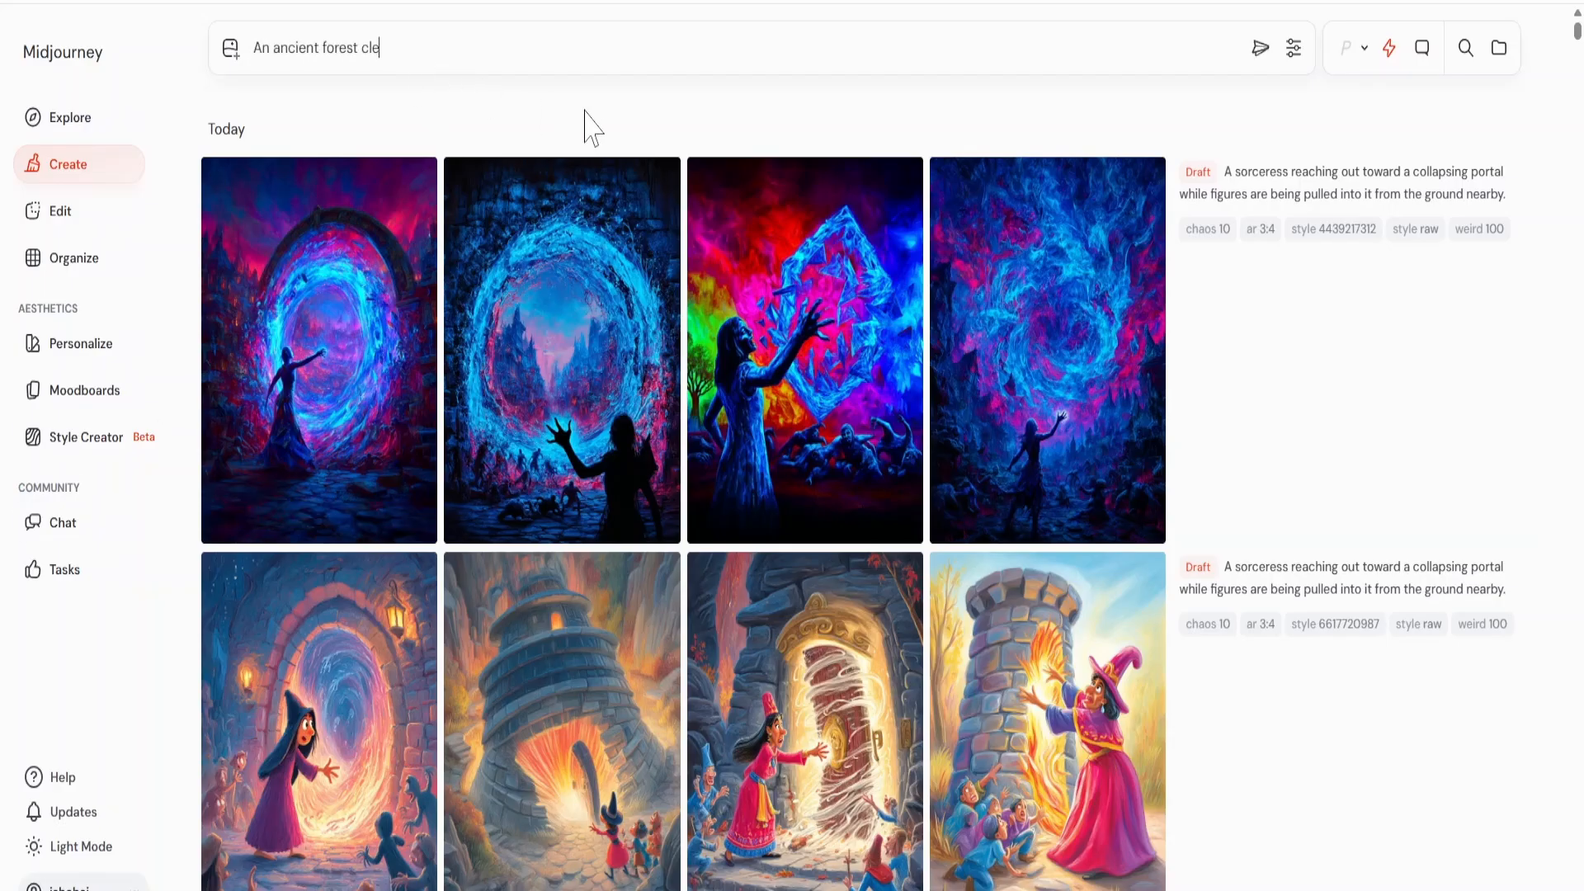
{"action": "type", "text": "aring where a mystical nymp"}
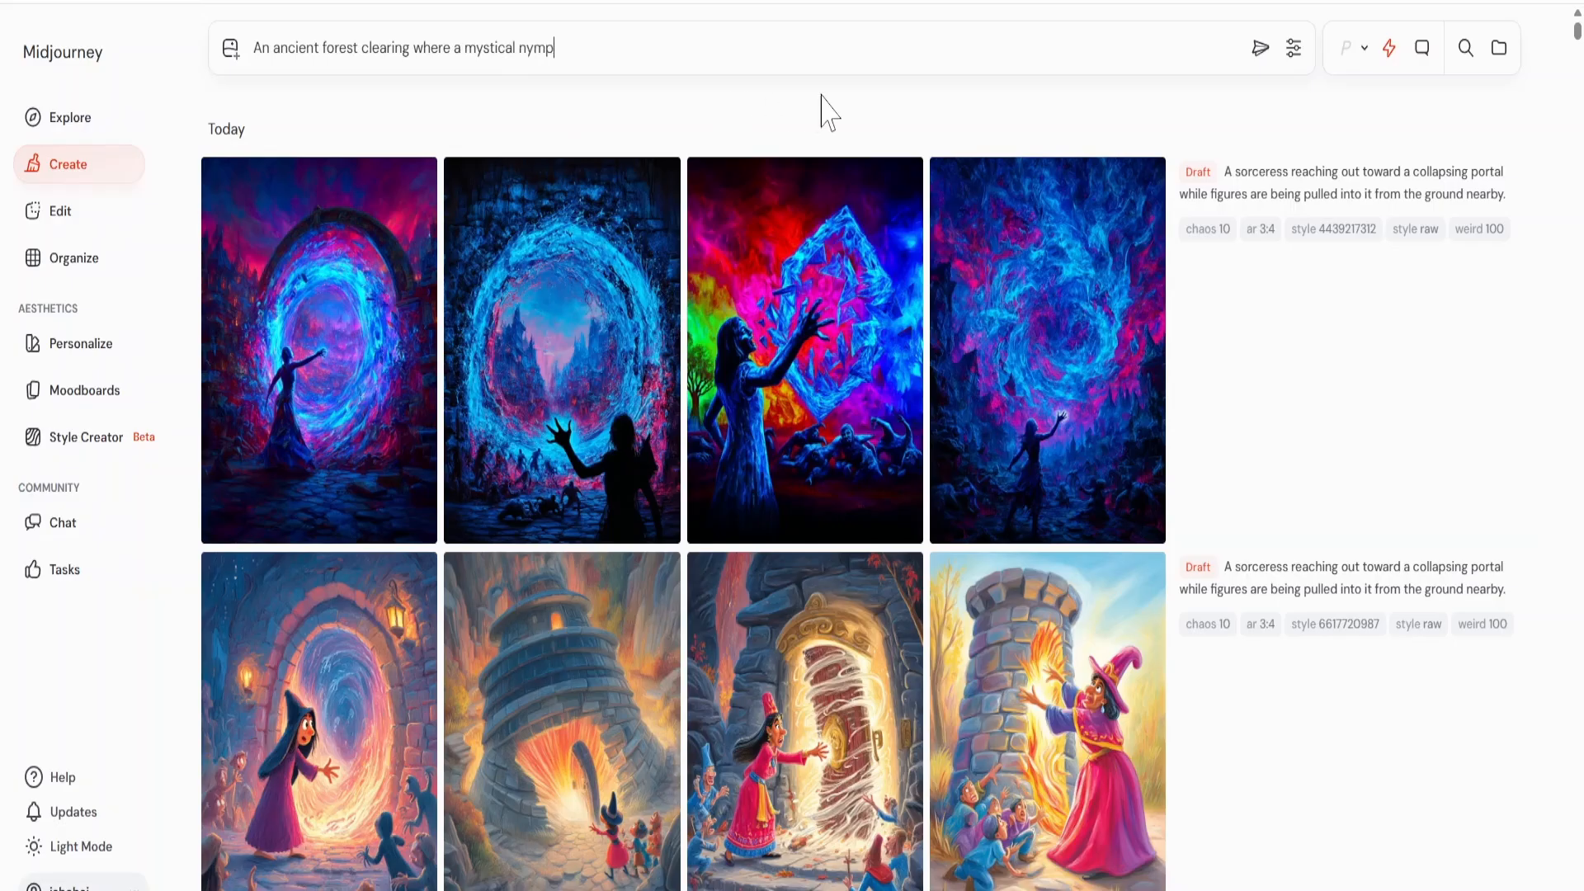
{"action": "type", "text": "h rises from a shallow pool"}
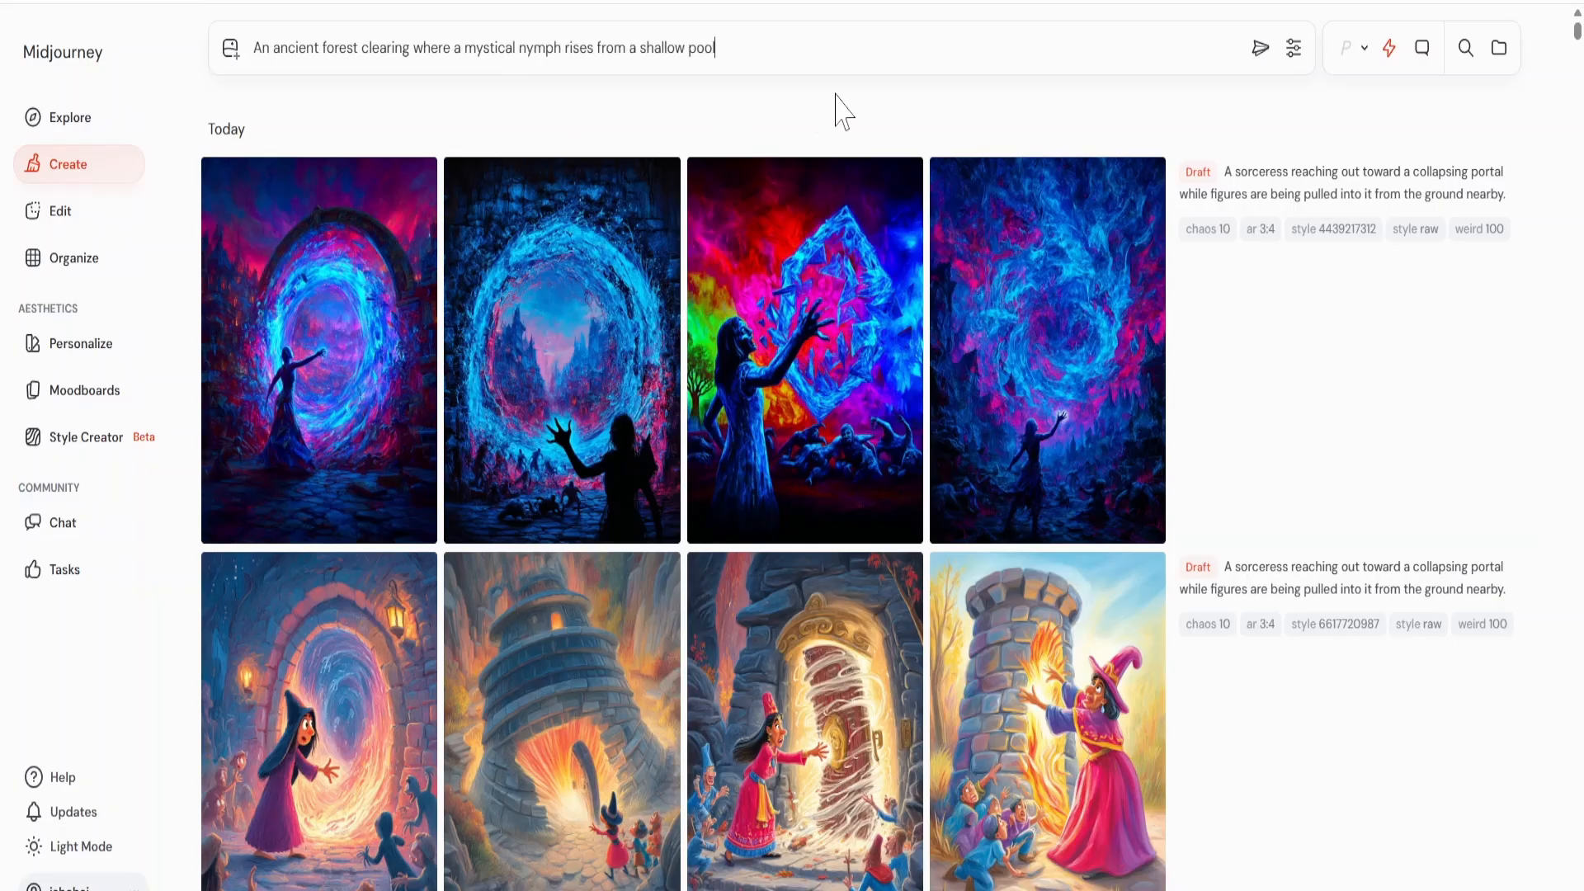
{"action": "type", "text": ", water dripping from her "}
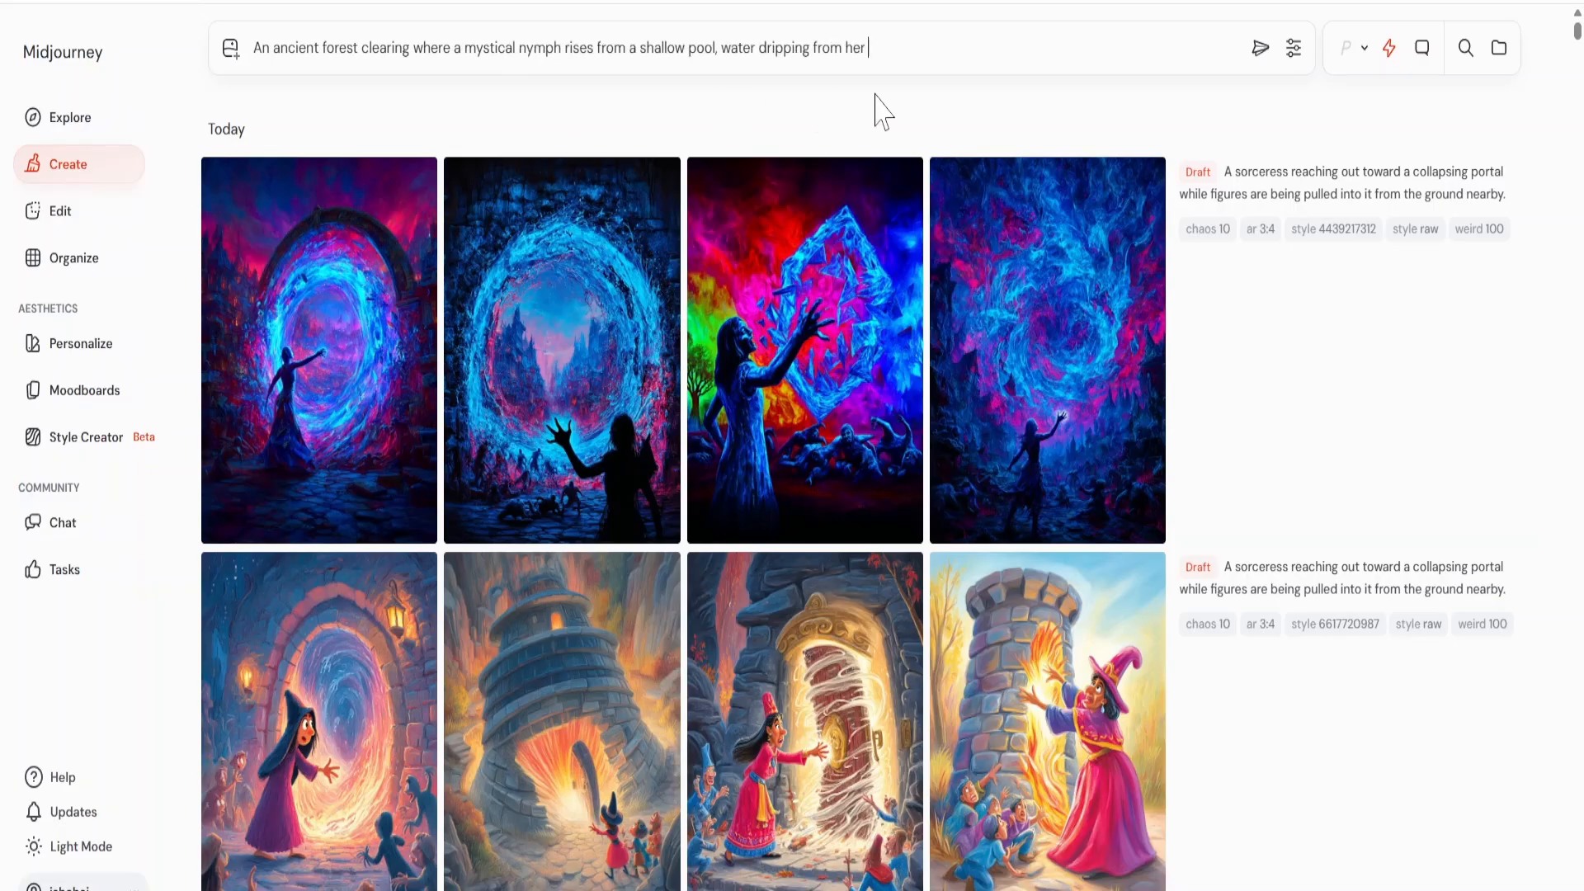
{"action": "type", "text": "skin as glowing fireflies gather "}
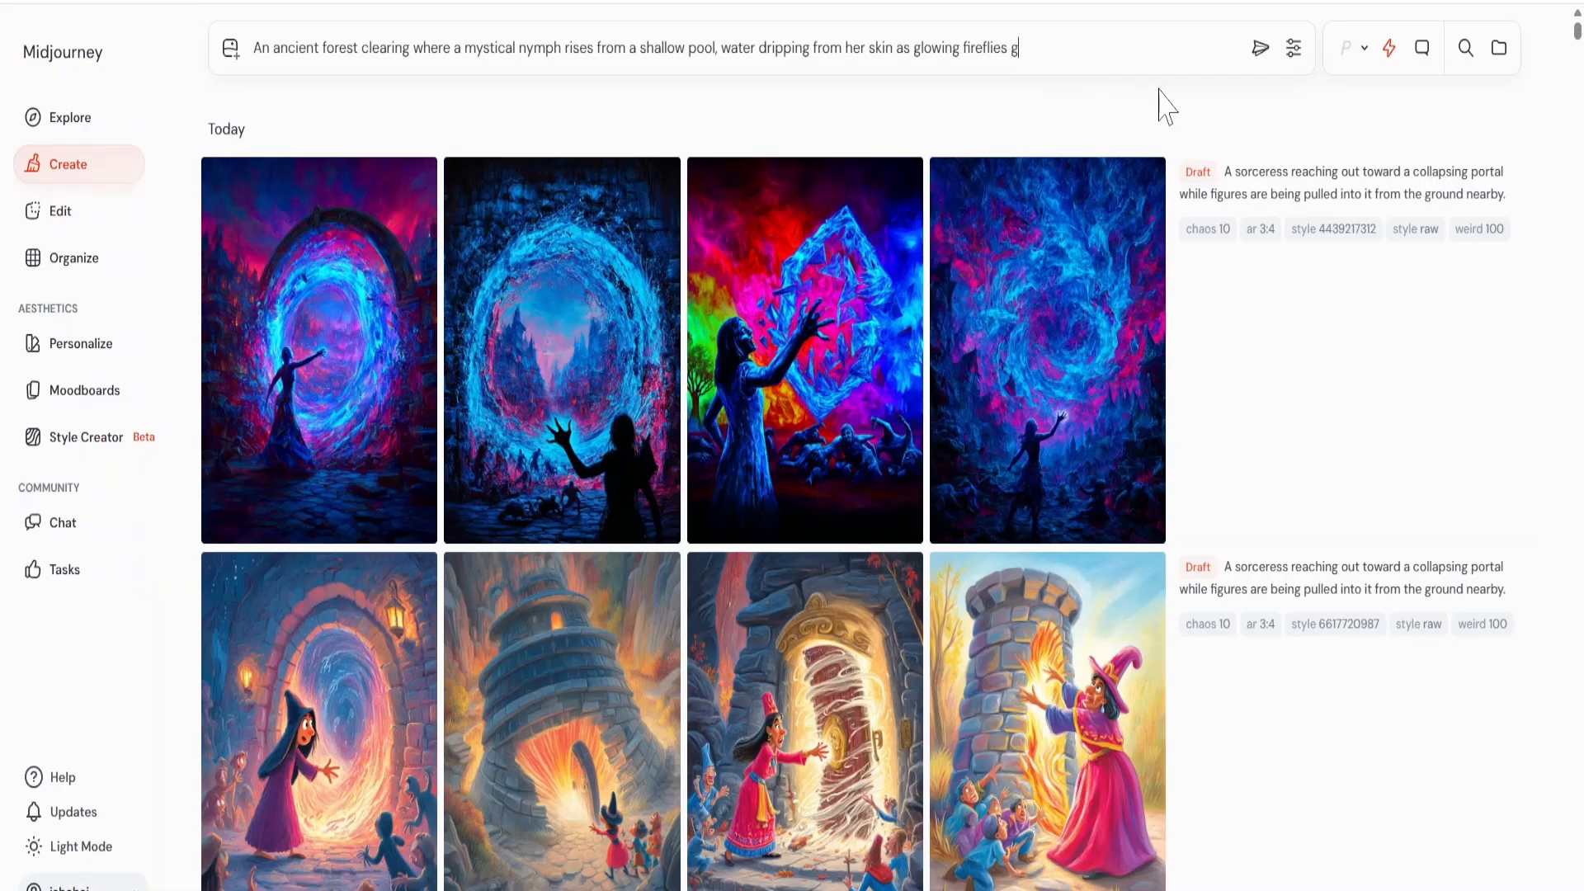
{"action": "type", "text": "around her."}
{"action": "left_click", "coordinate": [1256, 51]}
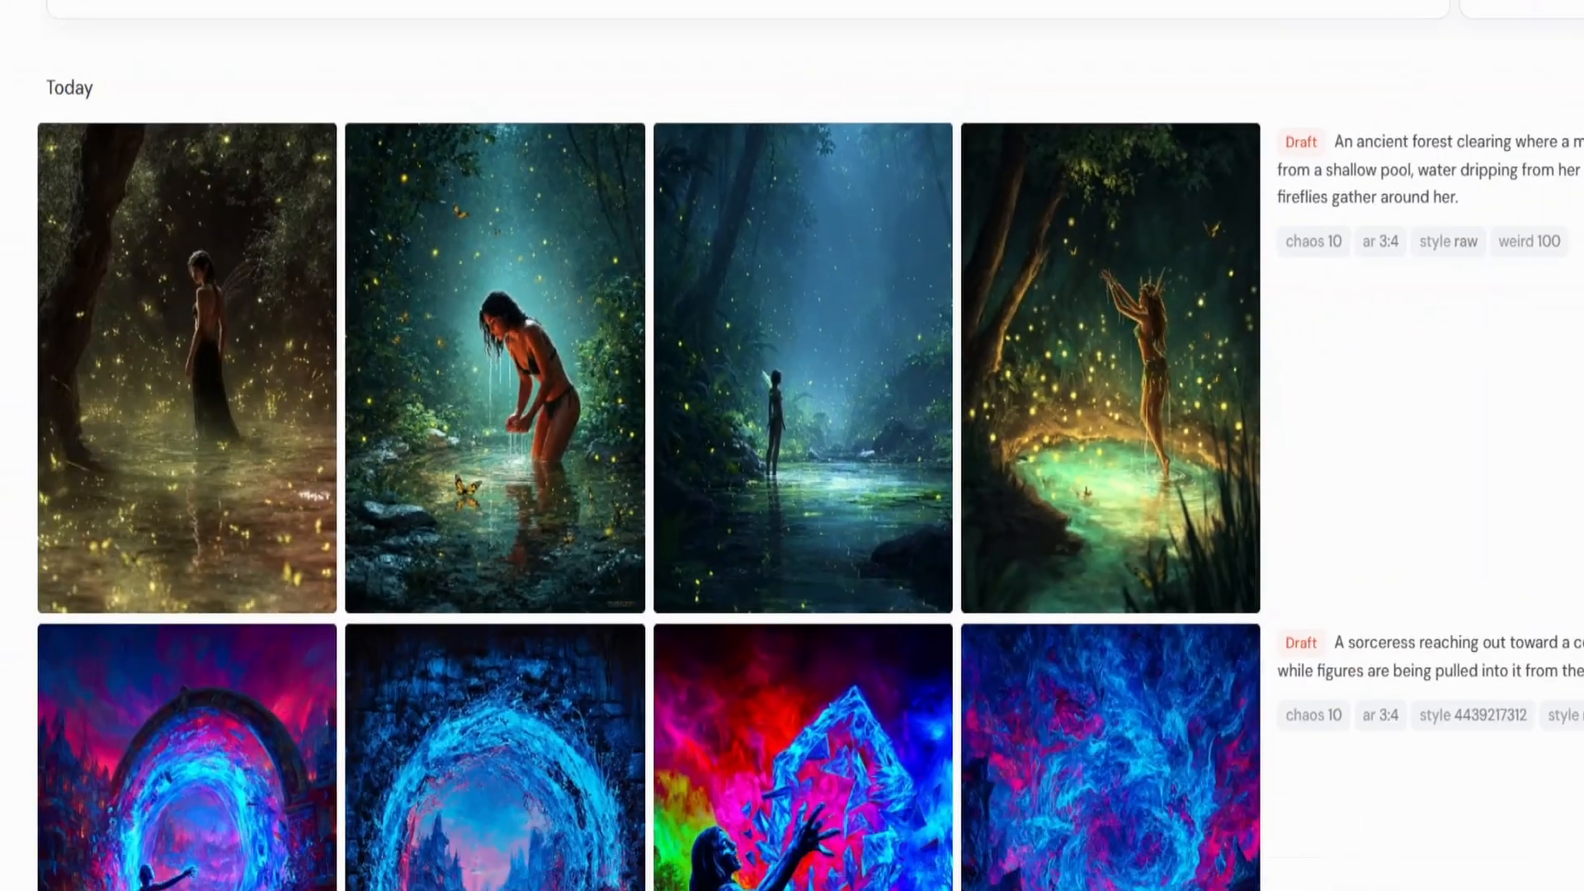
{"action": "scroll", "coordinate": [792, 483], "scroll_direction": "down", "scroll_amount": 15}
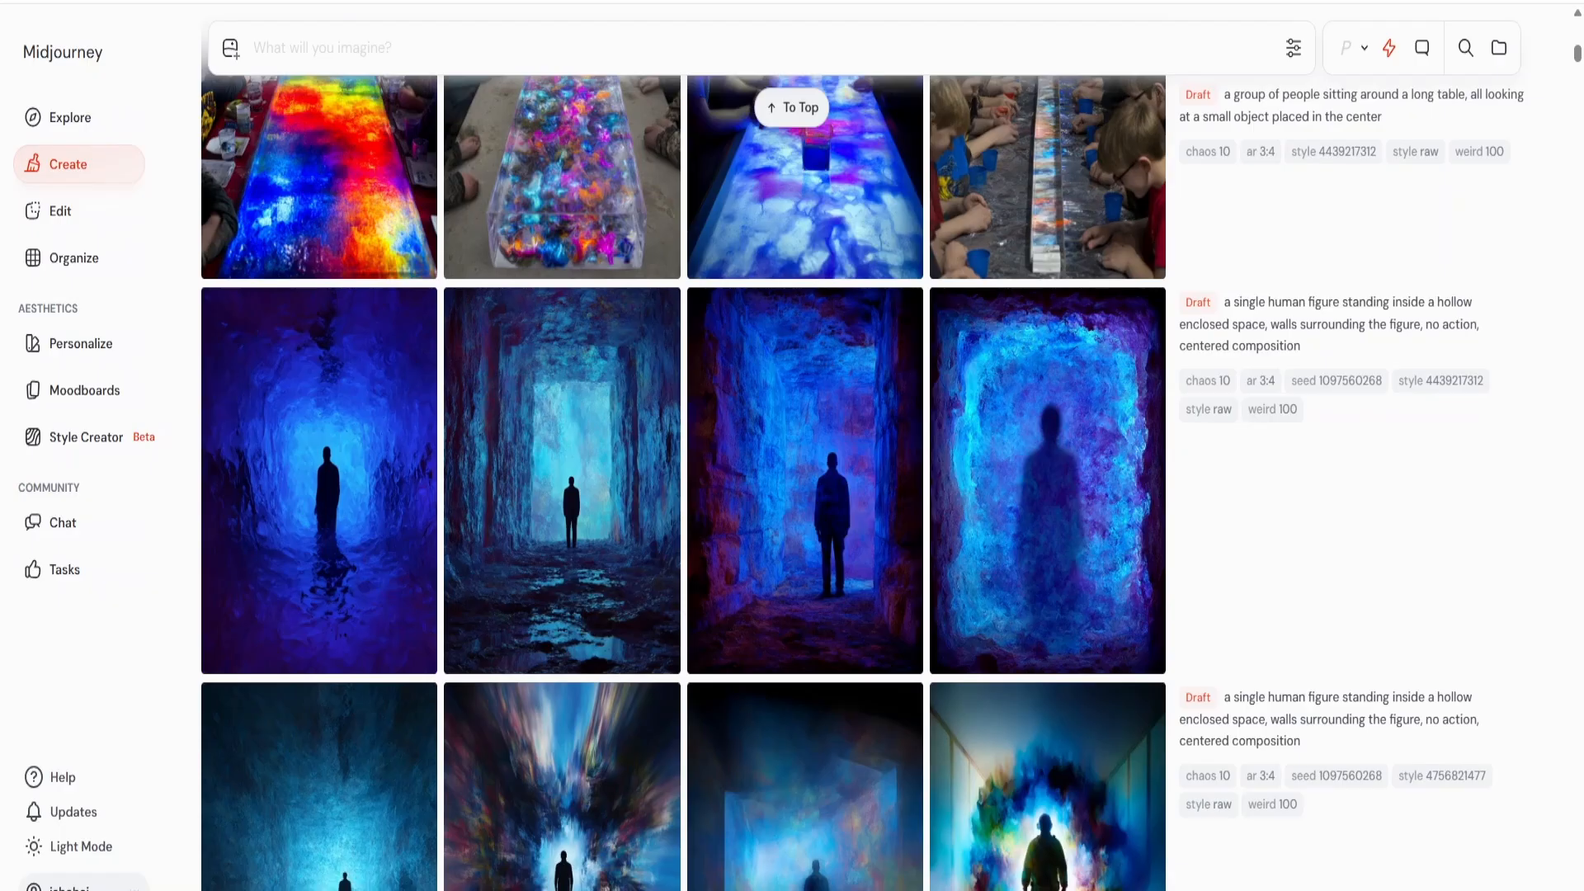
{"action": "type", "text": "An ancient forest clearing whe"}
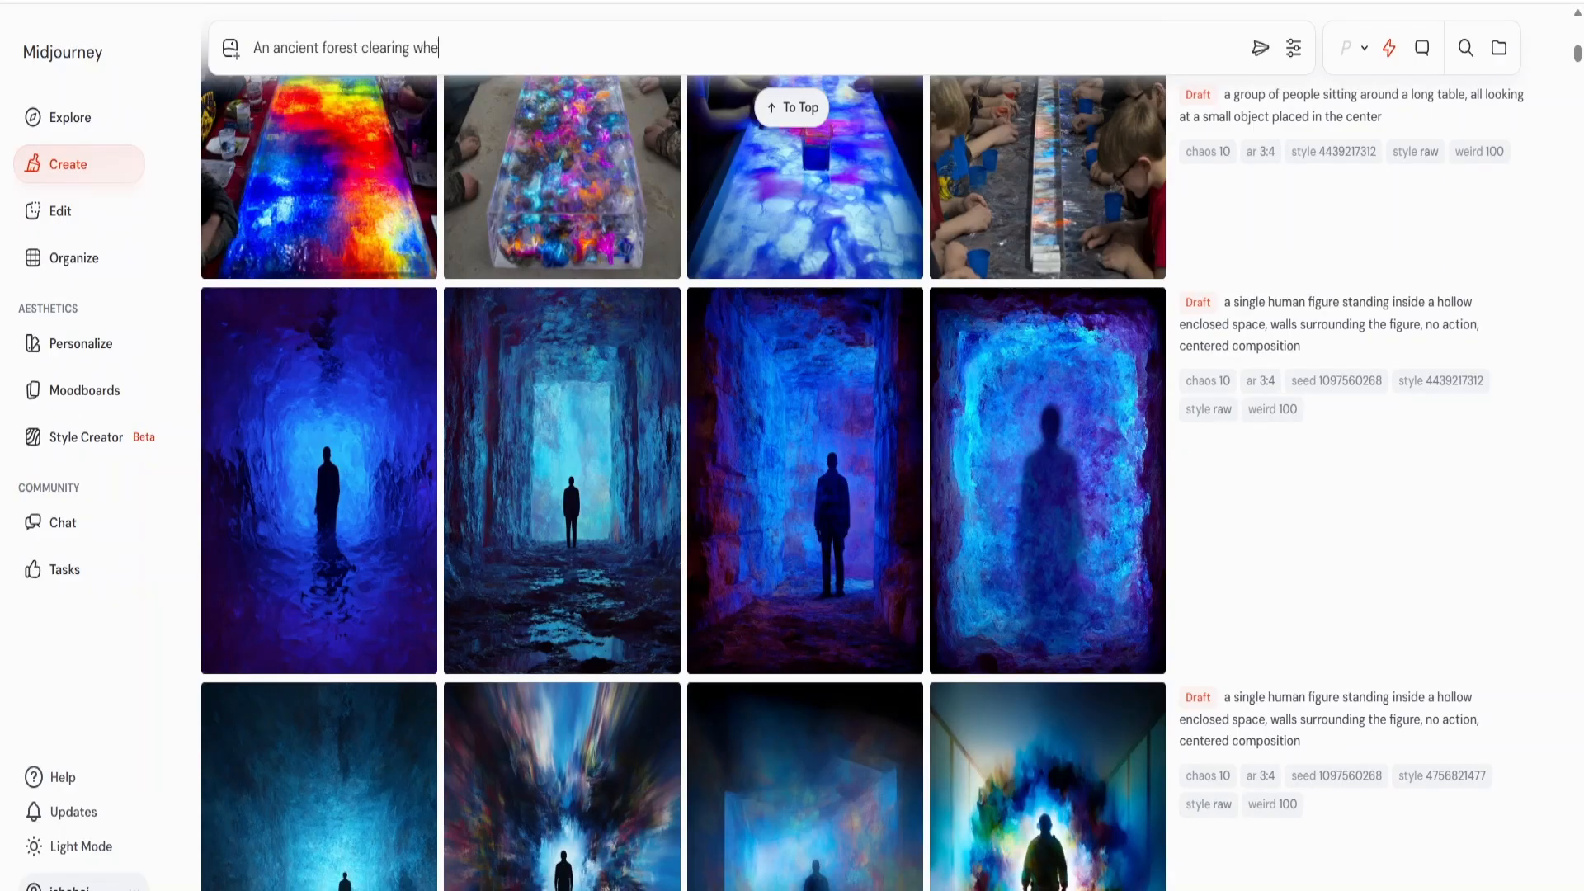
{"action": "type", "text": "re a mystical nymph rises from a shallow pool, water dripping from her skin as glowing fireflies gather around her."}
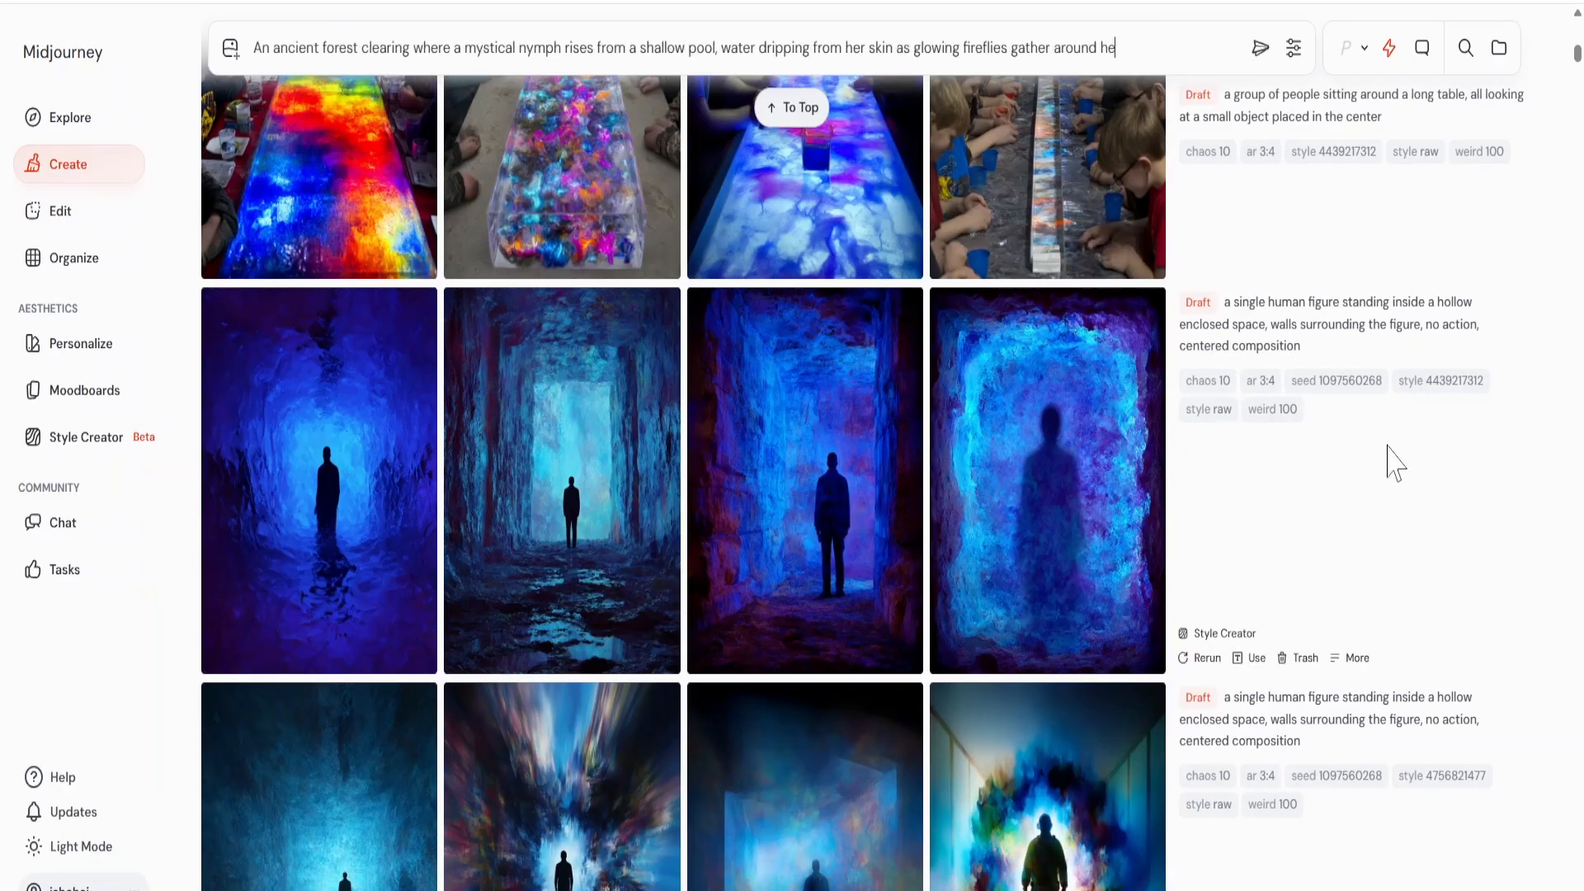
{"action": "left_click", "coordinate": [1421, 386]}
{"action": "scroll", "coordinate": [930, 379], "scroll_direction": "up", "scroll_amount": 10}
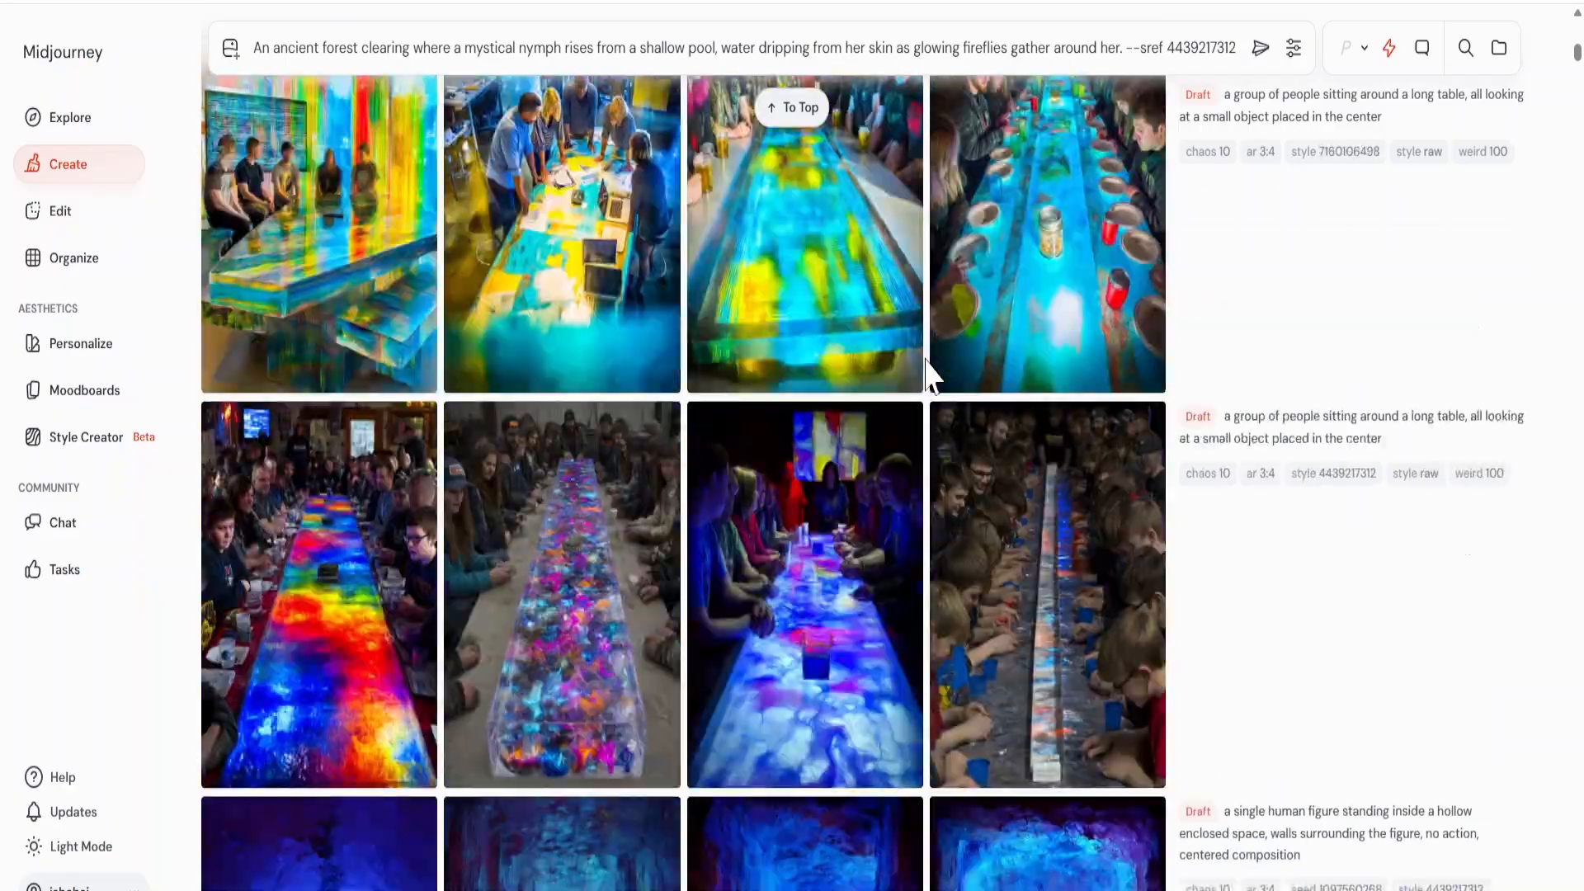
{"action": "scroll", "coordinate": [931, 379], "scroll_direction": "up", "scroll_amount": 15}
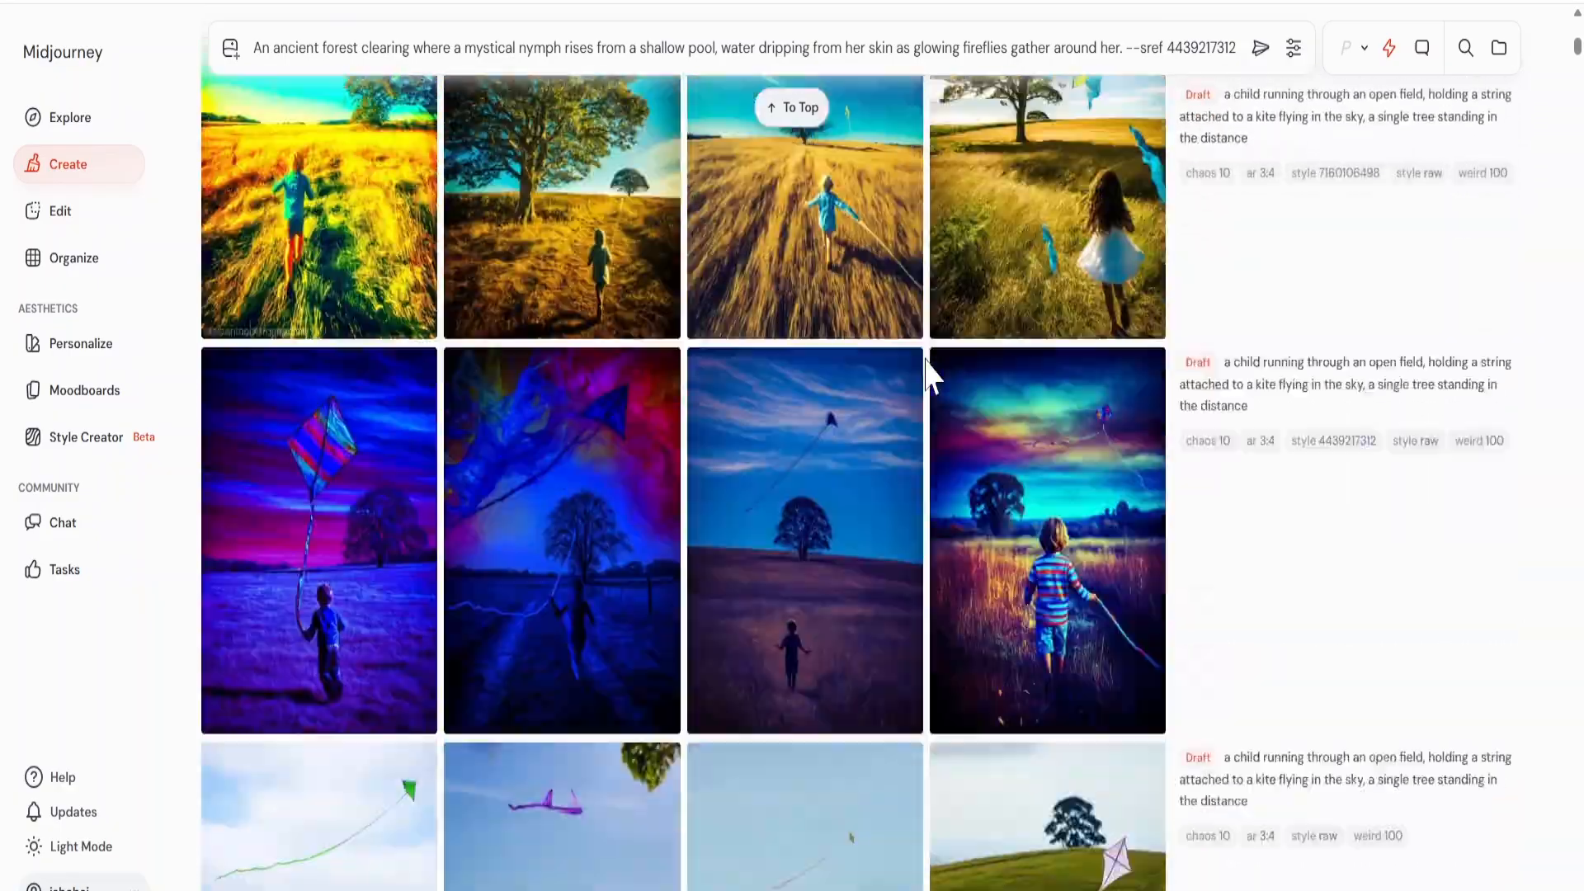
{"action": "scroll", "coordinate": [930, 379], "scroll_direction": "up", "scroll_amount": 15}
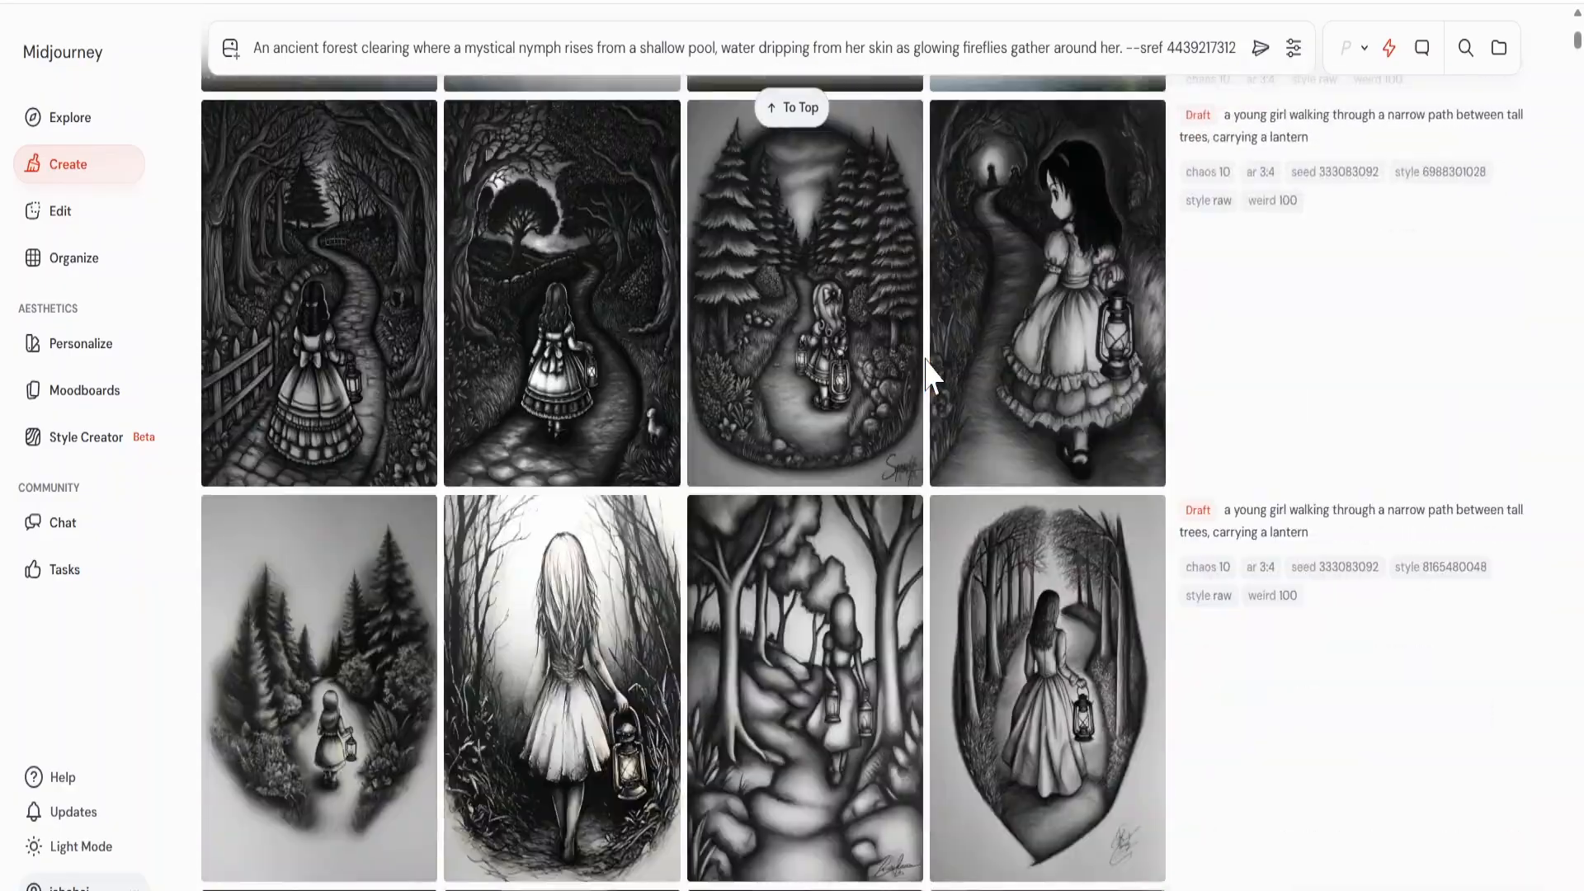
{"action": "scroll", "coordinate": [933, 364], "scroll_direction": "down", "scroll_amount": 5}
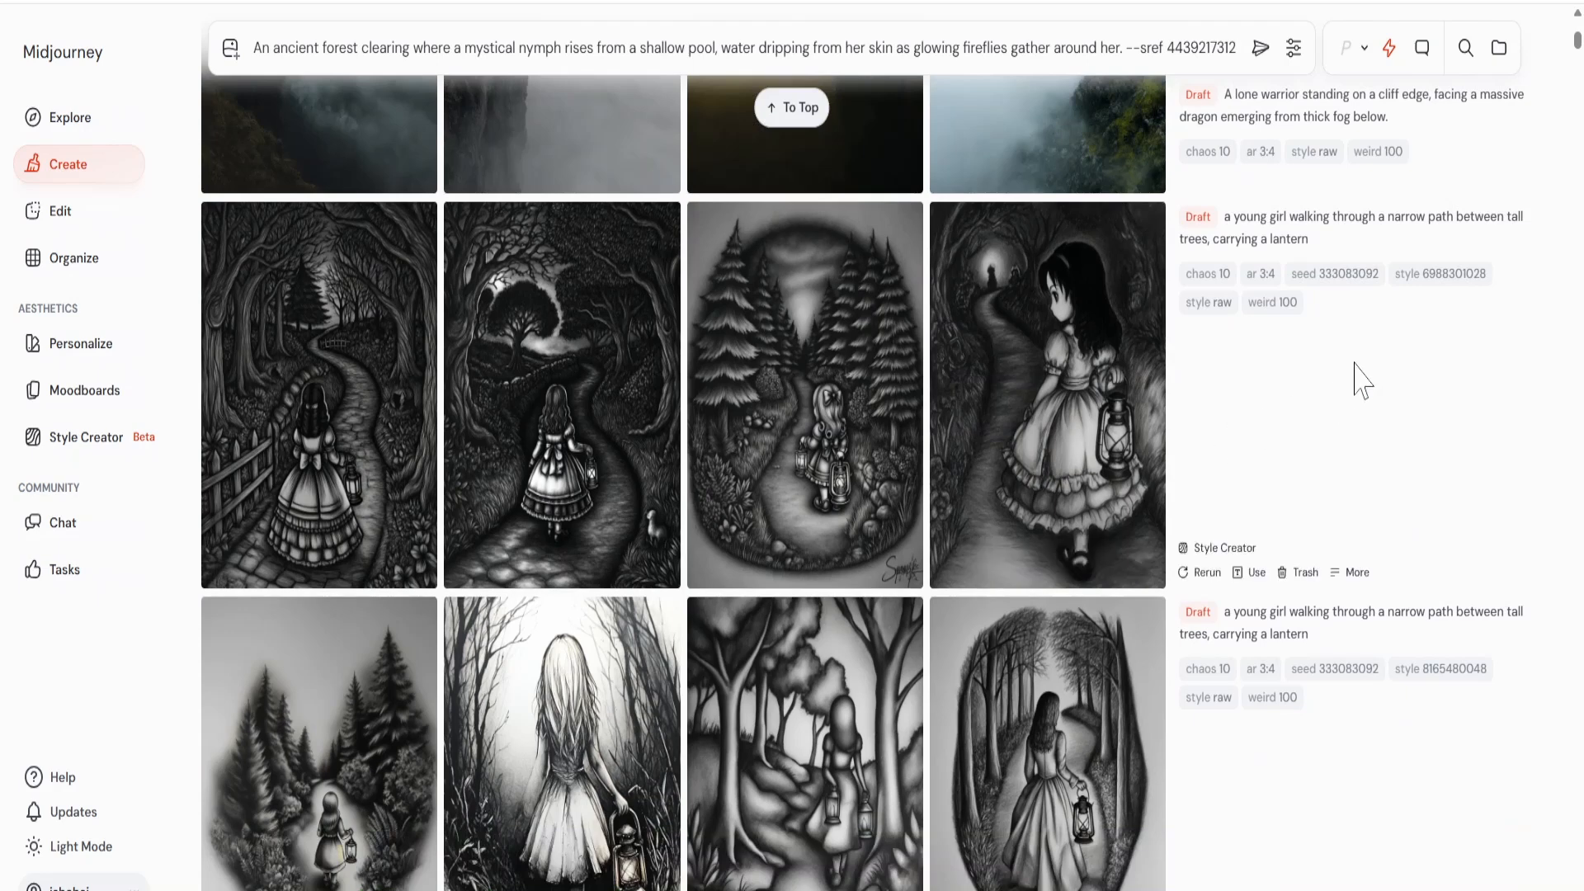
{"action": "left_click", "coordinate": [1452, 281]}
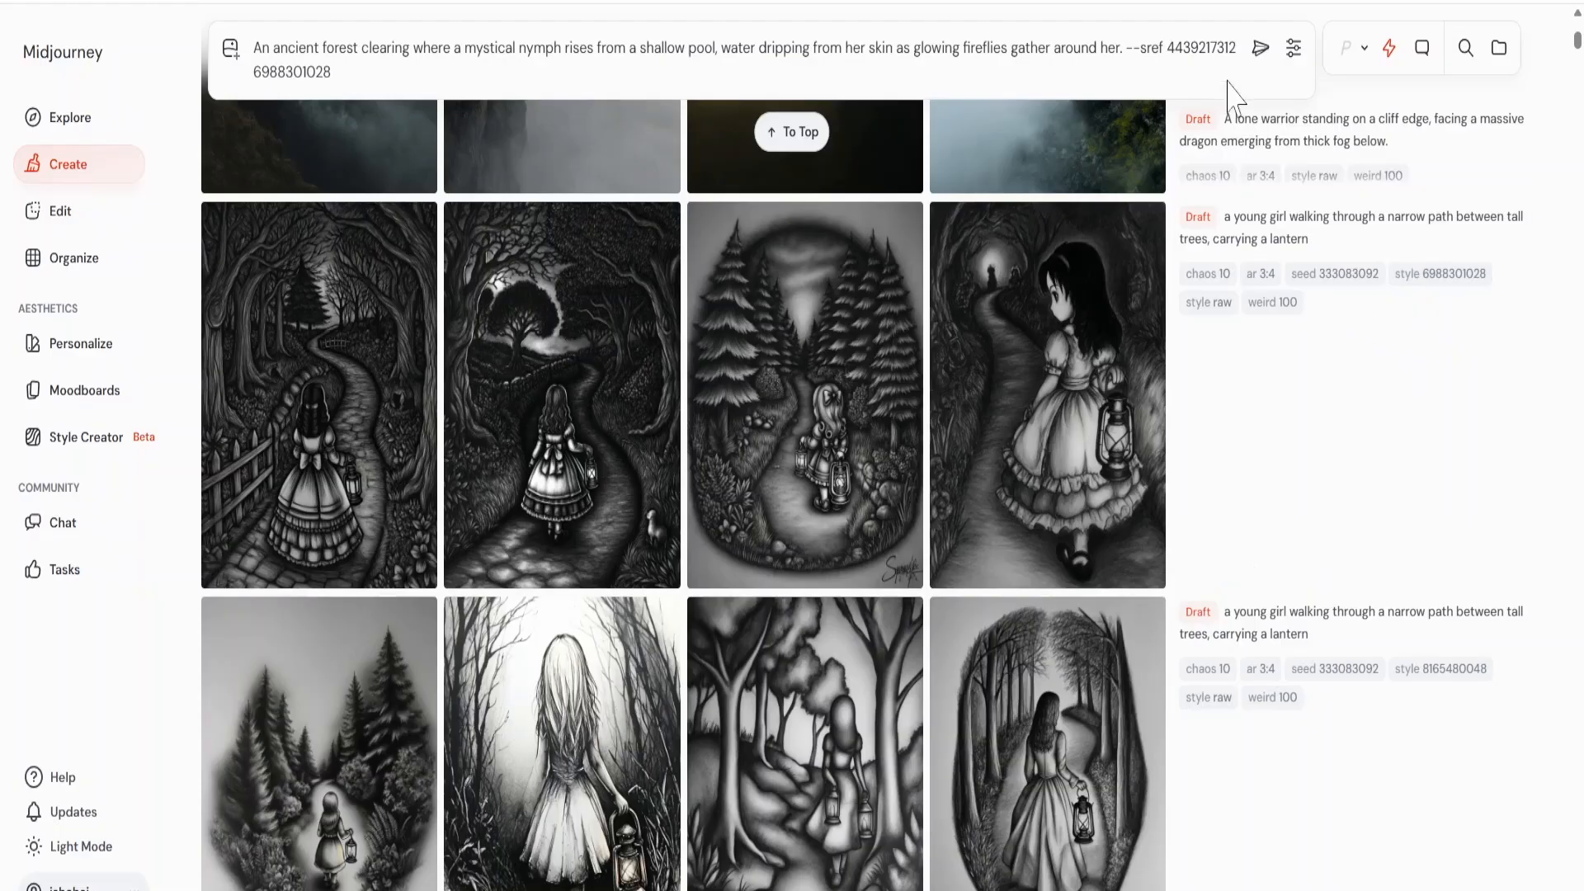
{"action": "left_click", "coordinate": [1260, 47]}
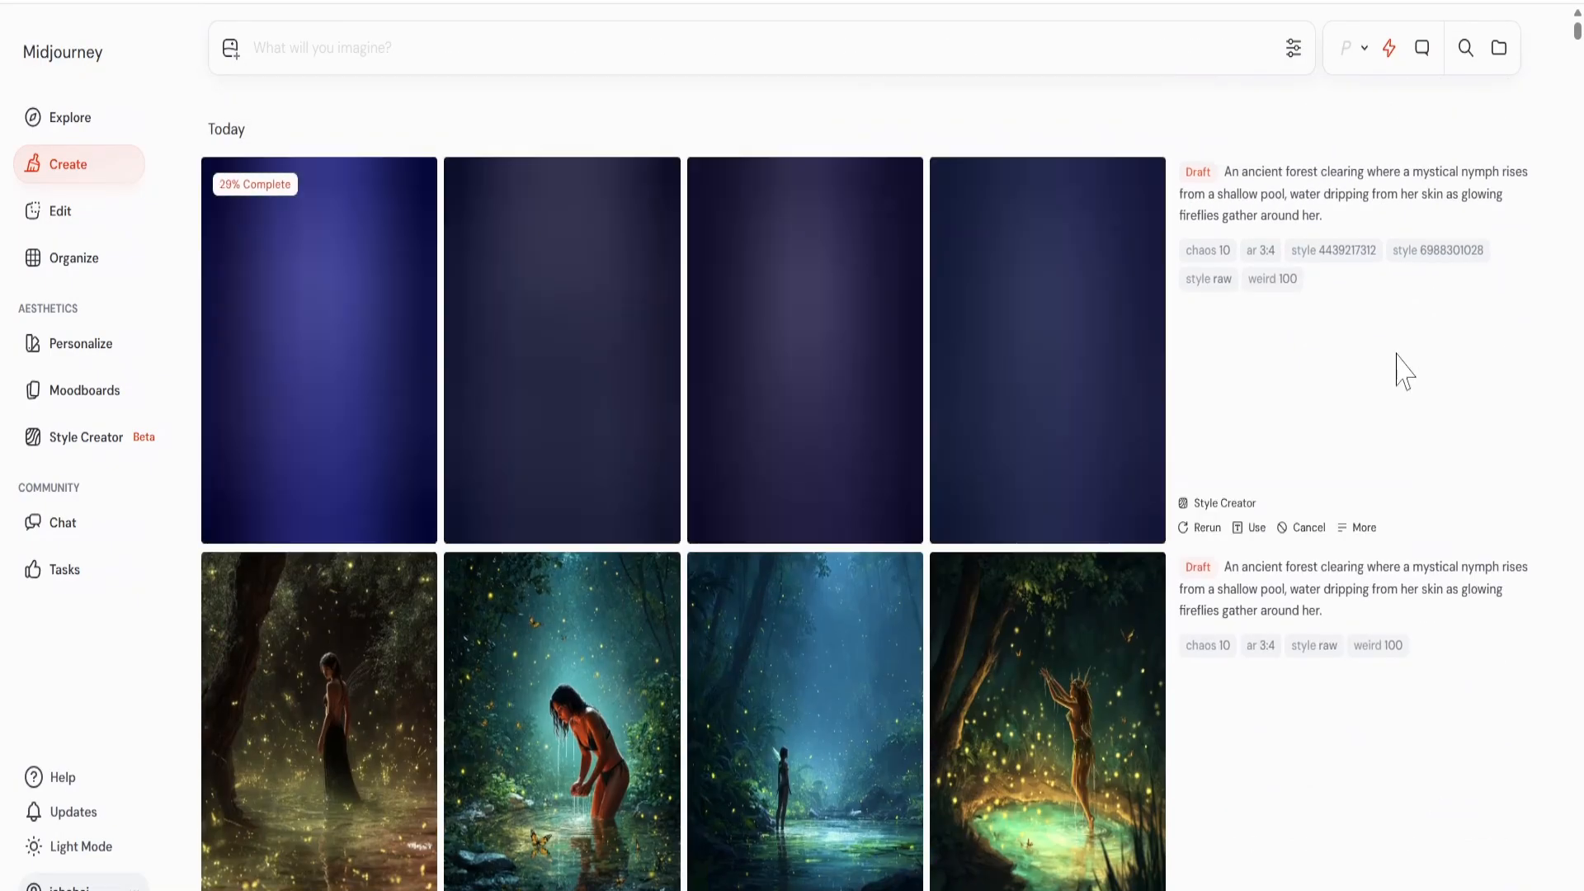